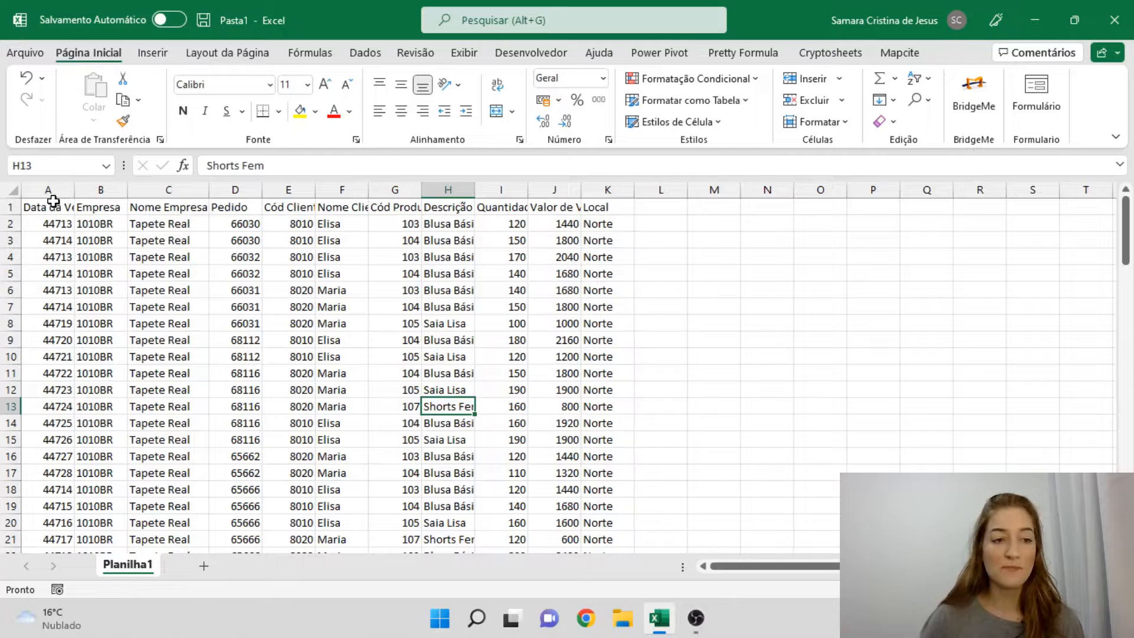
# Examine the extent of the sales data on Planilha1 from the first header to the last column and last row, returning to A1.
pyautogui.click(54, 202)
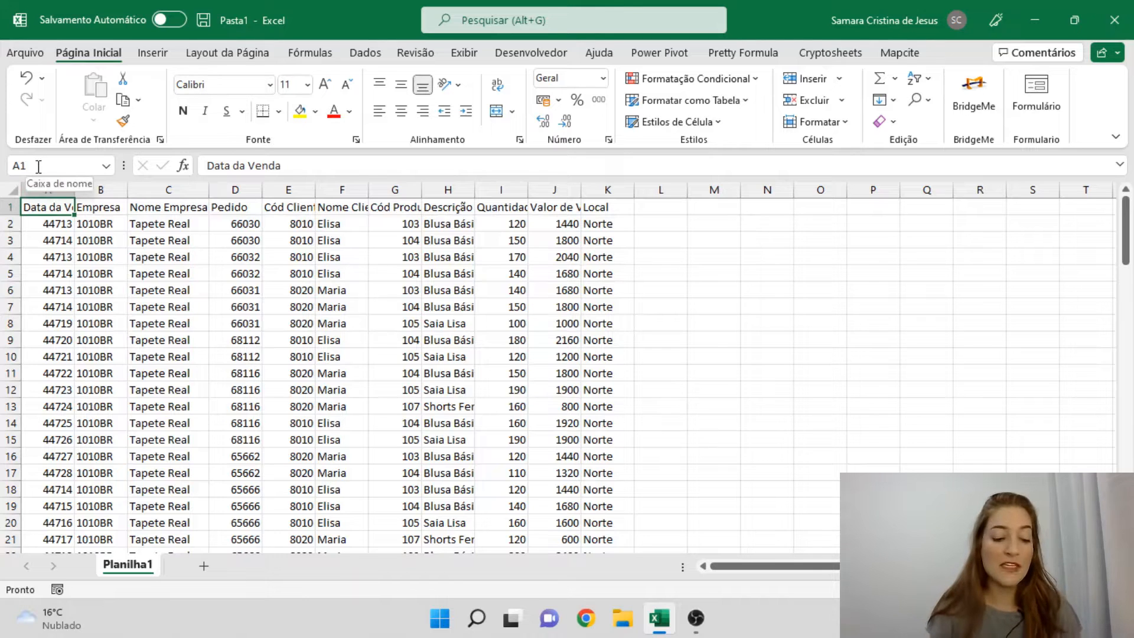
pyautogui.hotkey('ctrl', 'Right')
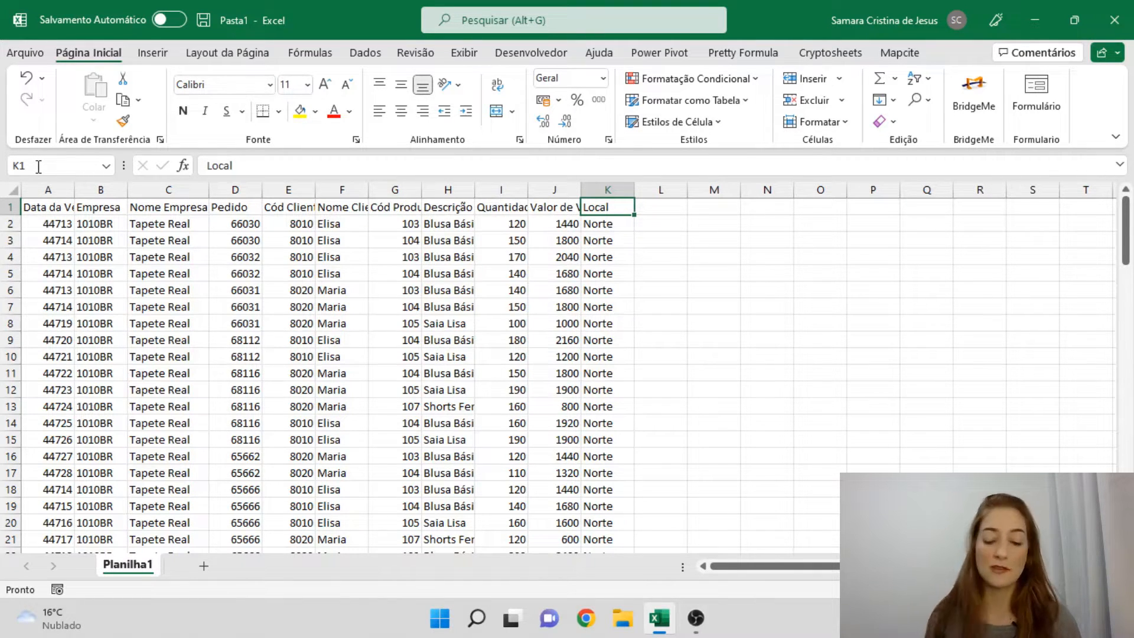
pyautogui.hotkey('ctrl', 'Home')
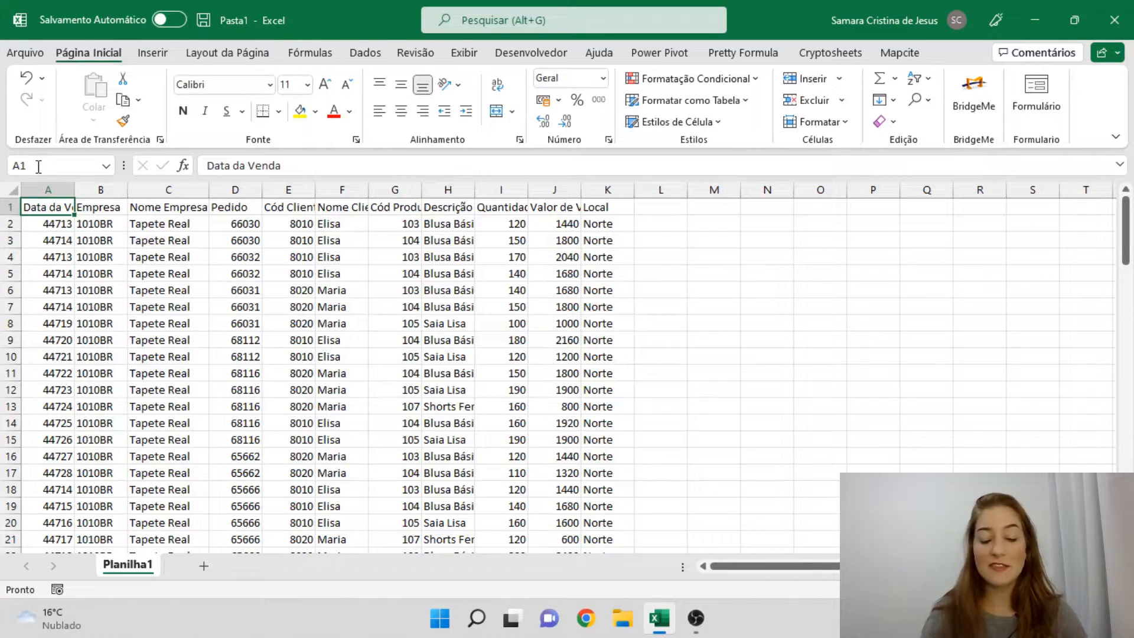
pyautogui.hotkey('ctrl', 'Down')
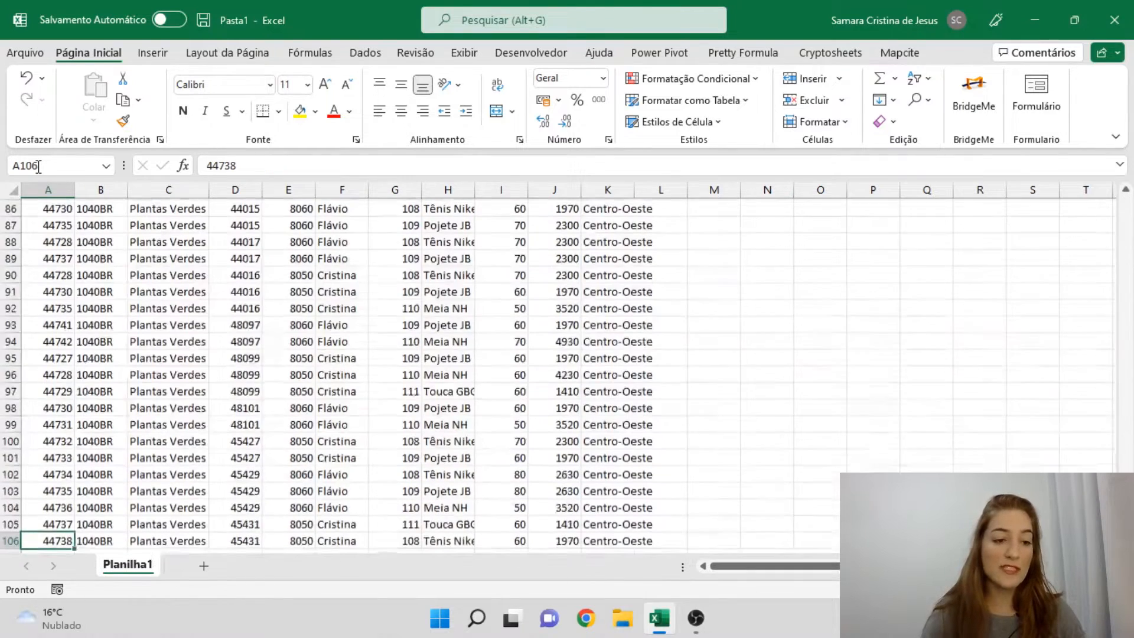
pyautogui.press('Up')
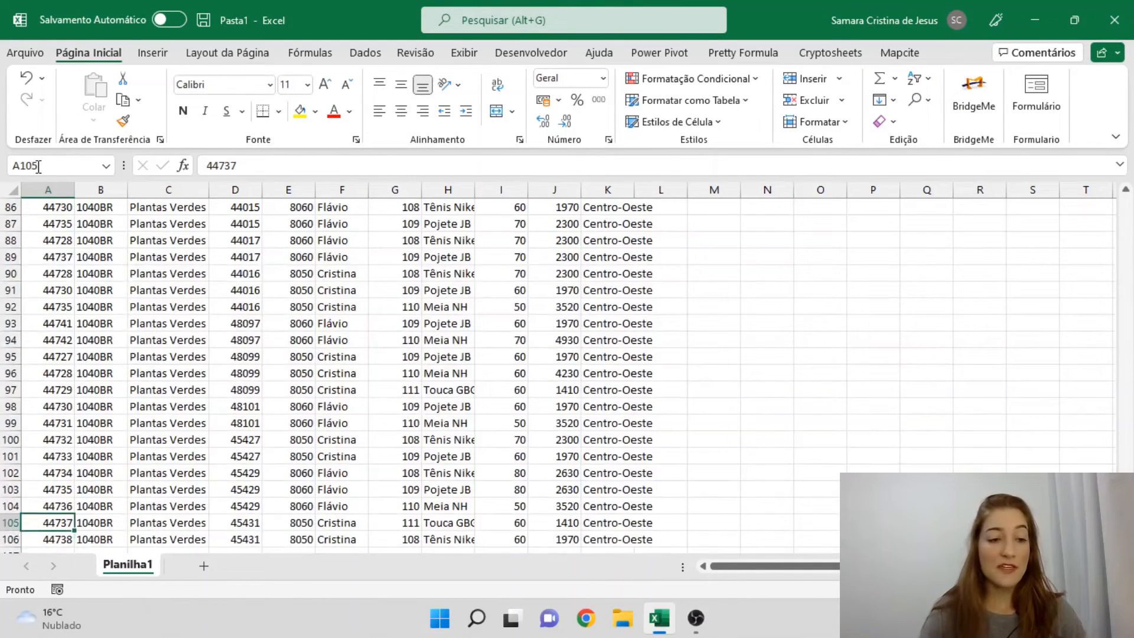
pyautogui.press('Up')
pyautogui.press('Up')
pyautogui.press('Up')
pyautogui.press('Up')
pyautogui.press('Up')
pyautogui.press('Up')
pyautogui.press('Up')
pyautogui.press('Up')
pyautogui.press('Up')
pyautogui.press('Up')
pyautogui.press('Up')
pyautogui.press('Up')
pyautogui.press('Up')
pyautogui.press('Up')
pyautogui.press('Up')
pyautogui.press('Up')
pyautogui.press('Up')
pyautogui.press('Up')
pyautogui.press('Up')
pyautogui.press('Up')
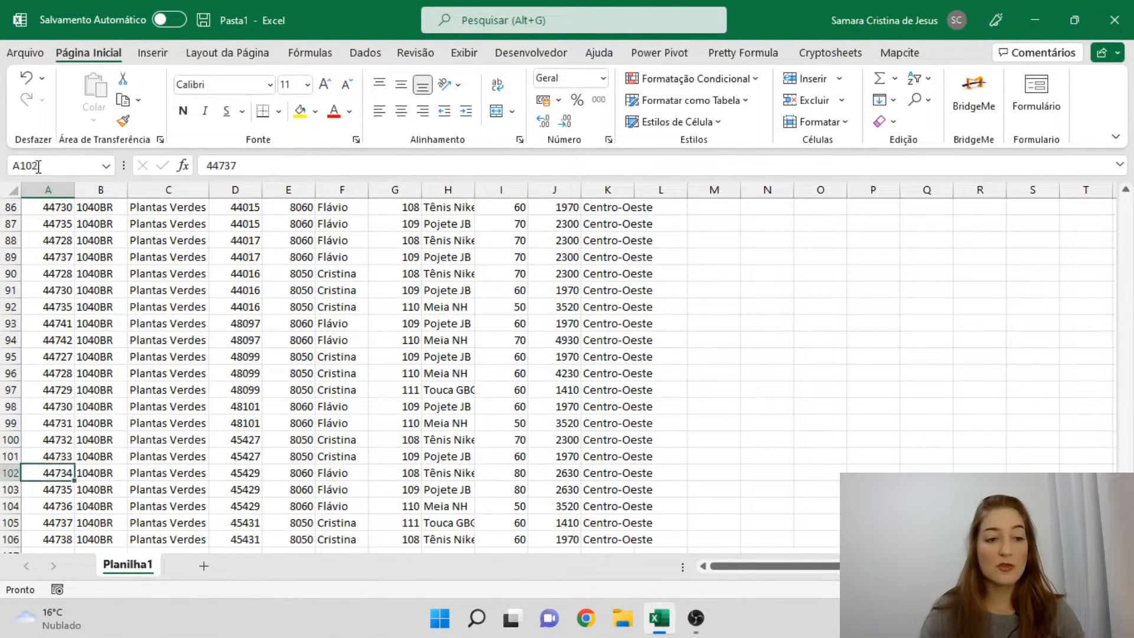
pyautogui.press('Up')
pyautogui.press('Up')
pyautogui.press('Up')
pyautogui.press('Up')
pyautogui.press('Up')
pyautogui.press('Up')
pyautogui.press('Up')
pyautogui.press('Up')
pyautogui.press('Up')
pyautogui.press('Up')
pyautogui.press('Up')
pyautogui.press('Up')
pyautogui.press('Up')
pyautogui.press('Up')
pyautogui.press('Up')
pyautogui.press('Up')
pyautogui.press('Up')
pyautogui.press('Up')
pyautogui.press('Up')
pyautogui.press('Up')
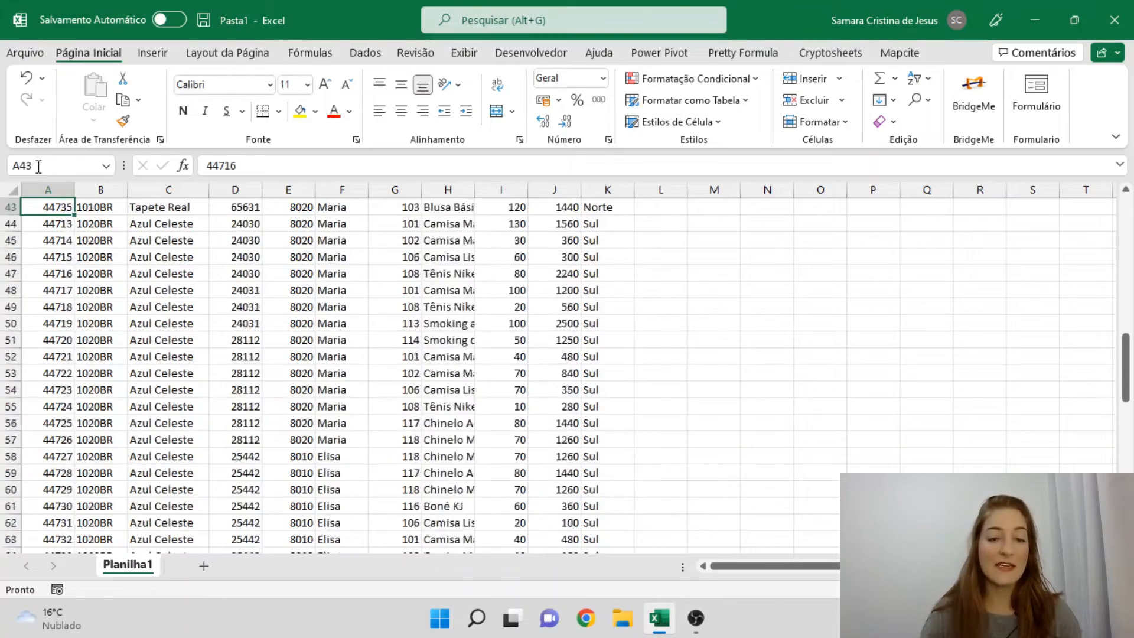
pyautogui.press('Up')
pyautogui.press('Up')
pyautogui.press('Up')
pyautogui.press('Up')
pyautogui.press('Up')
pyautogui.press('Up')
pyautogui.press('Up')
pyautogui.press('Up')
pyautogui.press('Up')
pyautogui.press('Up')
pyautogui.press('Up')
pyautogui.press('Up')
pyautogui.press('Up')
pyautogui.press('Up')
pyautogui.press('Up')
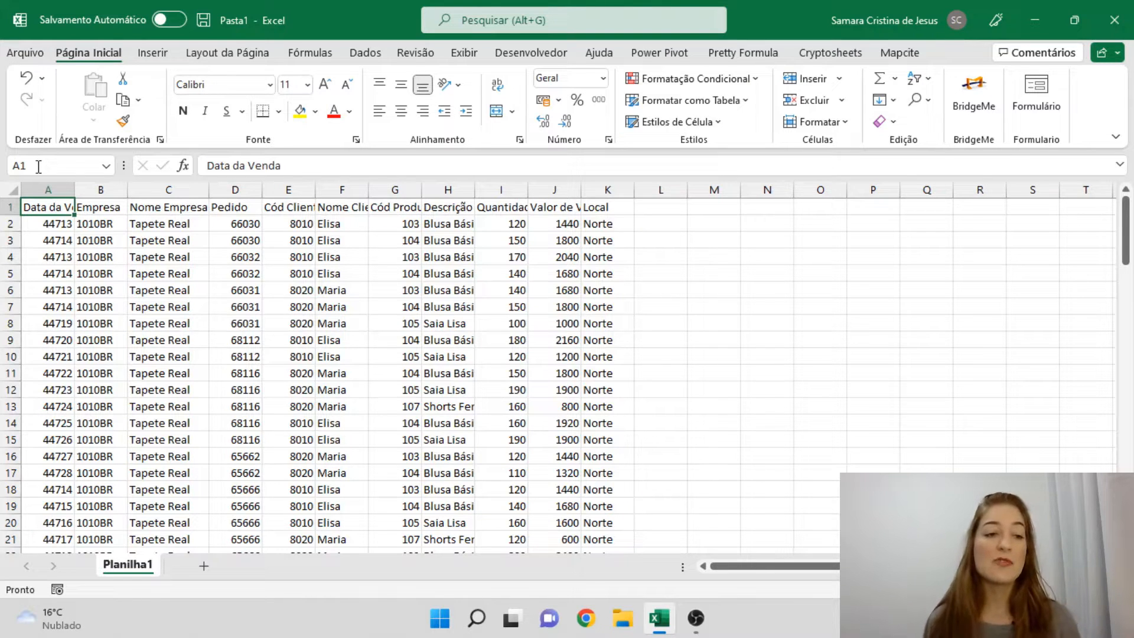
# Review the header row of the sales data across the columns from Data da Venda to Valor de Venda.
pyautogui.press('Right')
pyautogui.press('Right')
pyautogui.press('Right')
pyautogui.press('Right')
pyautogui.press('Right')
pyautogui.press('Right')
pyautogui.press('Right')
pyautogui.press('Right')
pyautogui.press('Right')
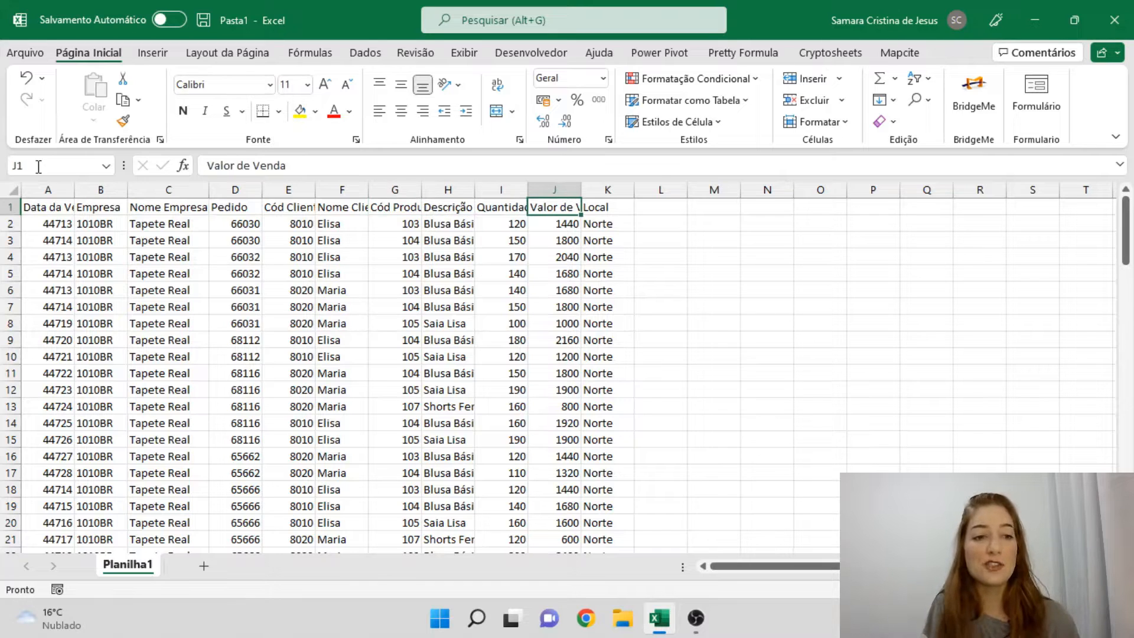
pyautogui.press('Left')
pyautogui.press('Left')
pyautogui.press('Left')
pyautogui.press('Left')
pyautogui.press('Left')
pyautogui.press('Left')
pyautogui.press('Left')
pyautogui.press('Left')
# Review the first sales record in row 2, field by field, from the sale date to the sale value.
pyautogui.press('Down')
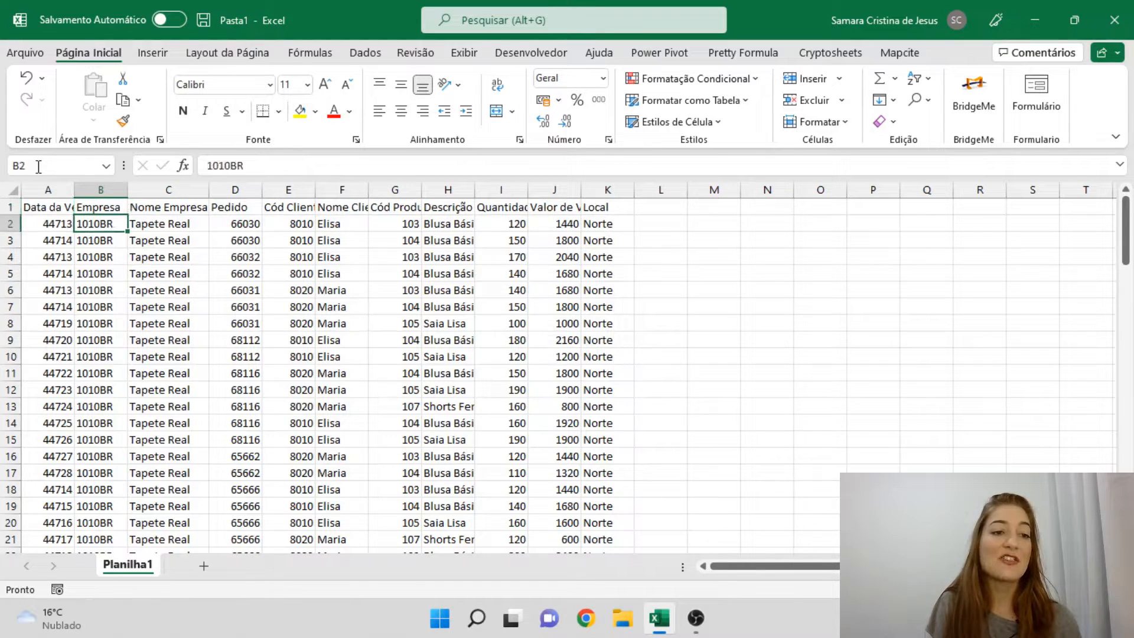
pyautogui.press('Left')
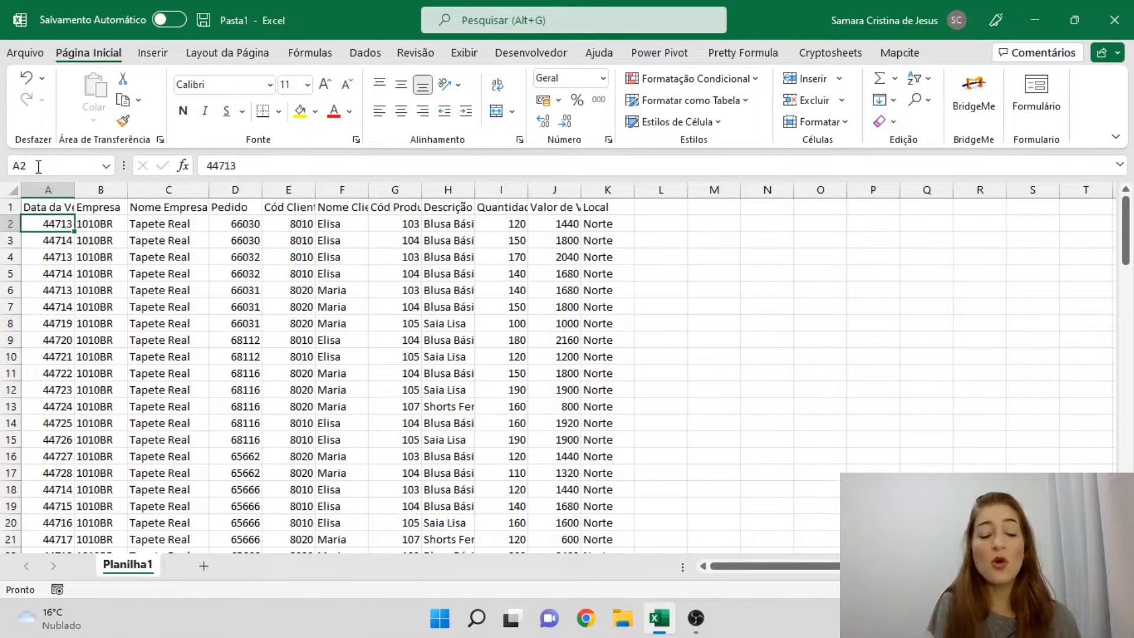
pyautogui.press('Right')
pyautogui.press('Right')
pyautogui.press('Right')
pyautogui.press('Right')
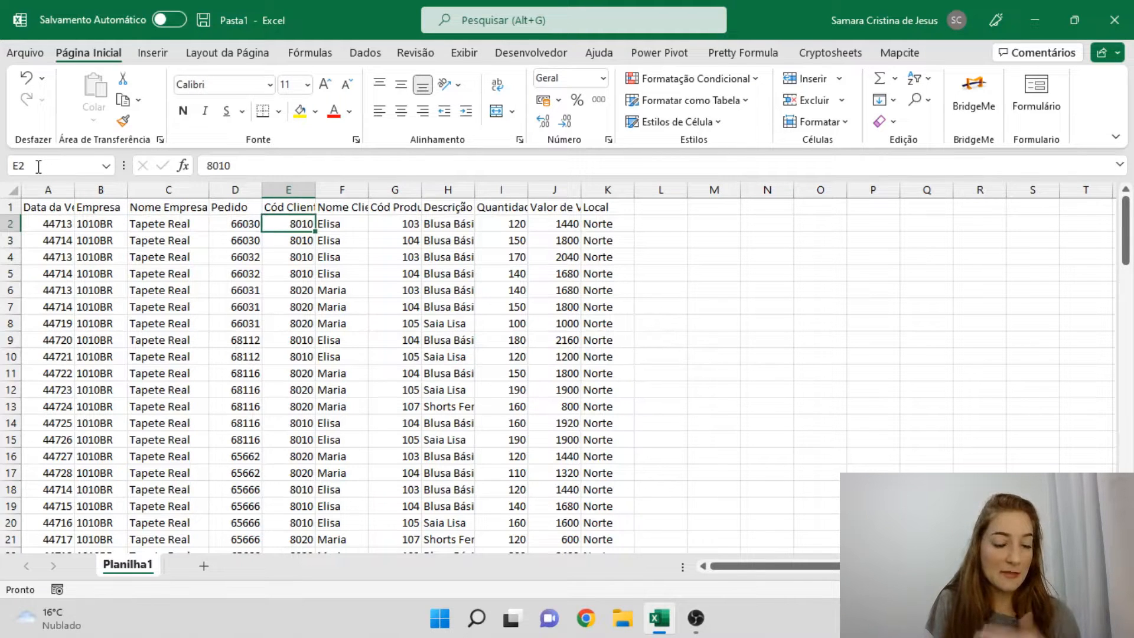
pyautogui.press('Left')
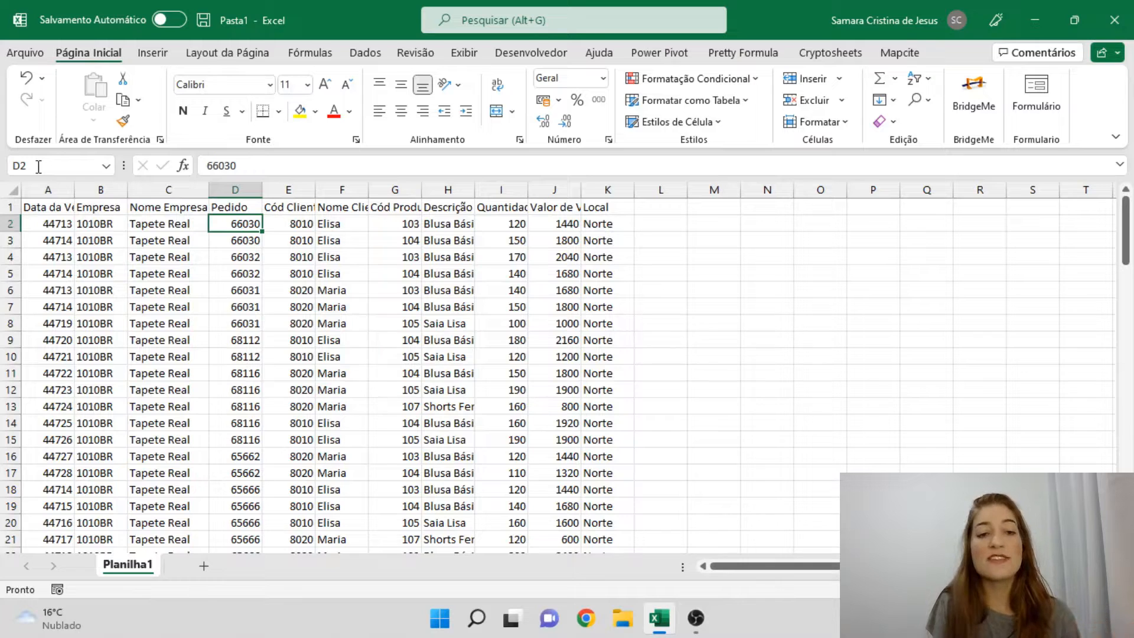
pyautogui.press('Right')
pyautogui.press('Right')
pyautogui.press('Right')
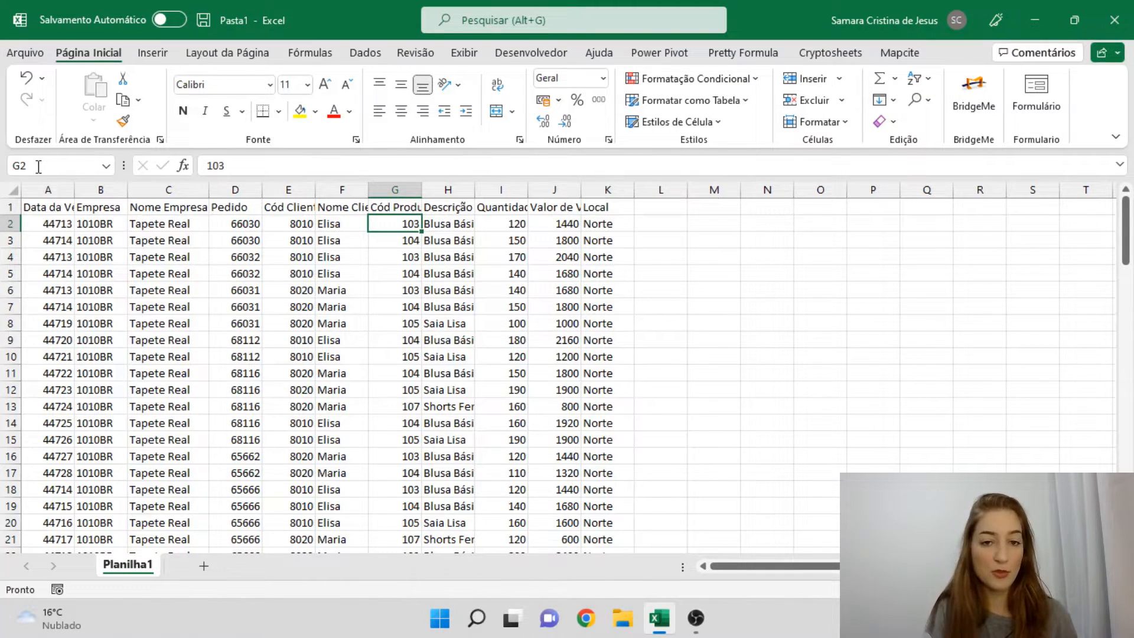
pyautogui.press('Right')
pyautogui.press('Right')
pyautogui.press('Right')
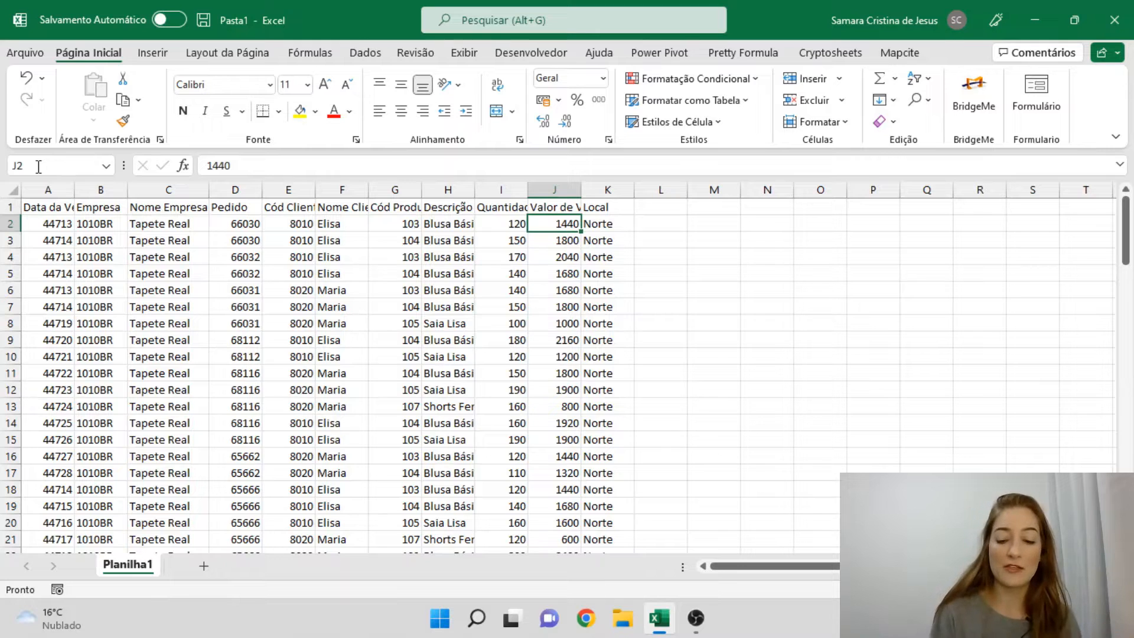
# Draw a vertical line arrow about 4.34 cm long in column L, beside the sales data.
pyautogui.click(655, 335)
pyautogui.click(153, 54)
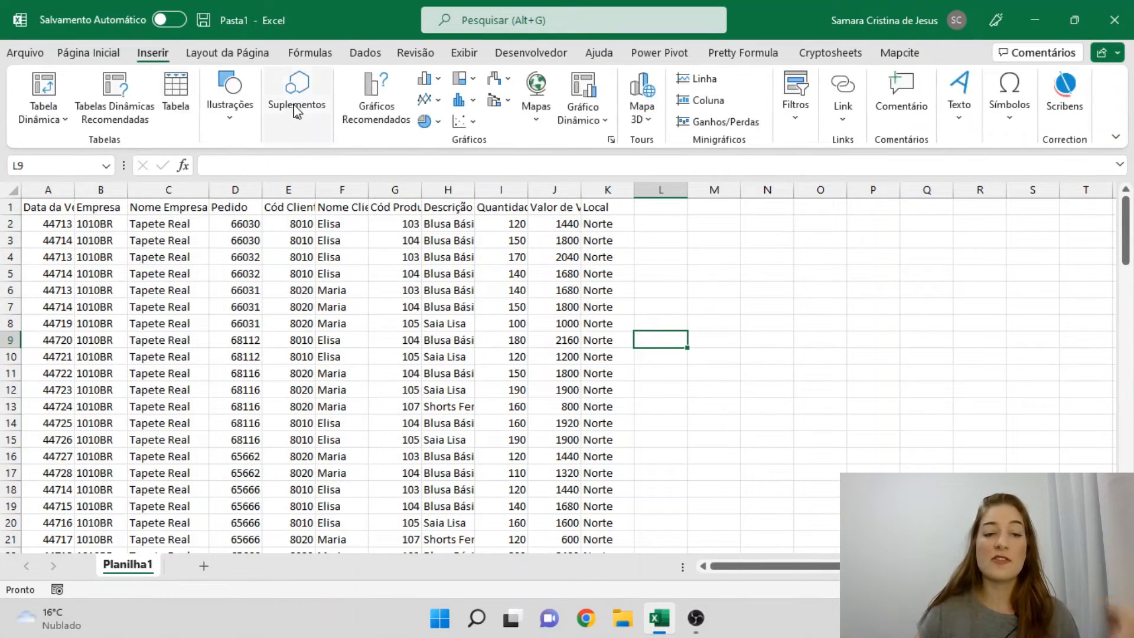
pyautogui.click(232, 108)
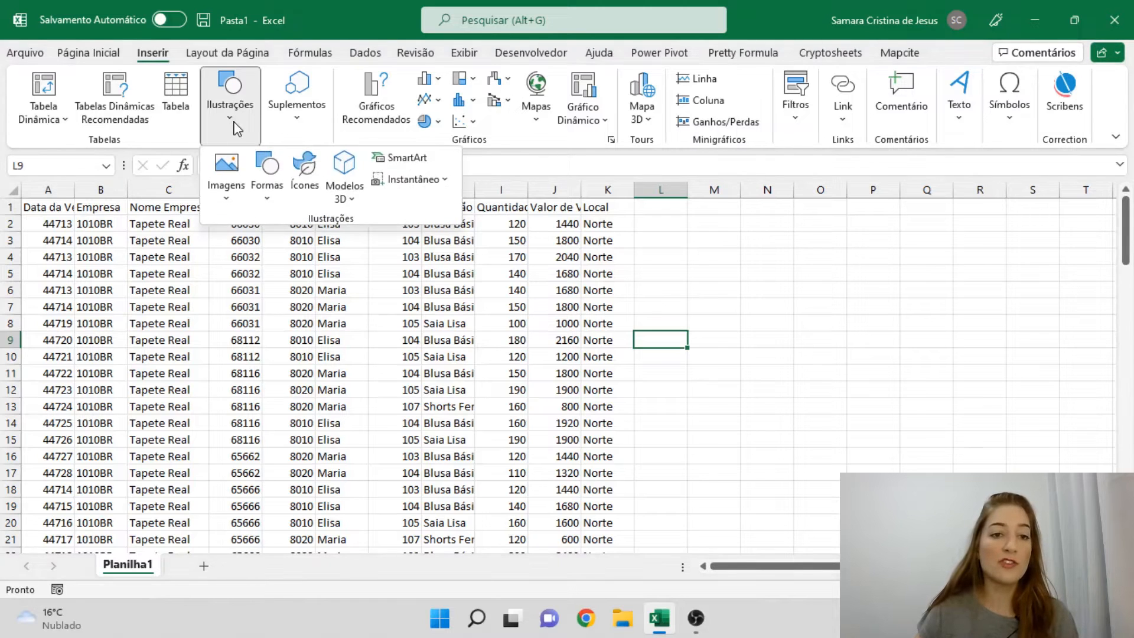
pyautogui.click(231, 118)
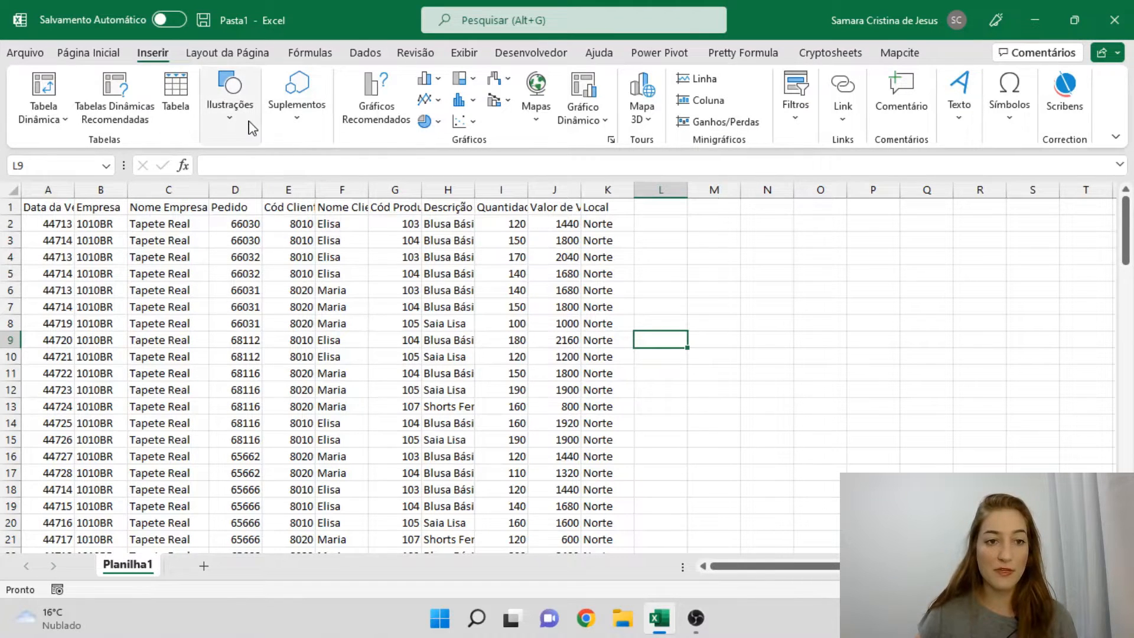
pyautogui.click(231, 111)
pyautogui.click(262, 198)
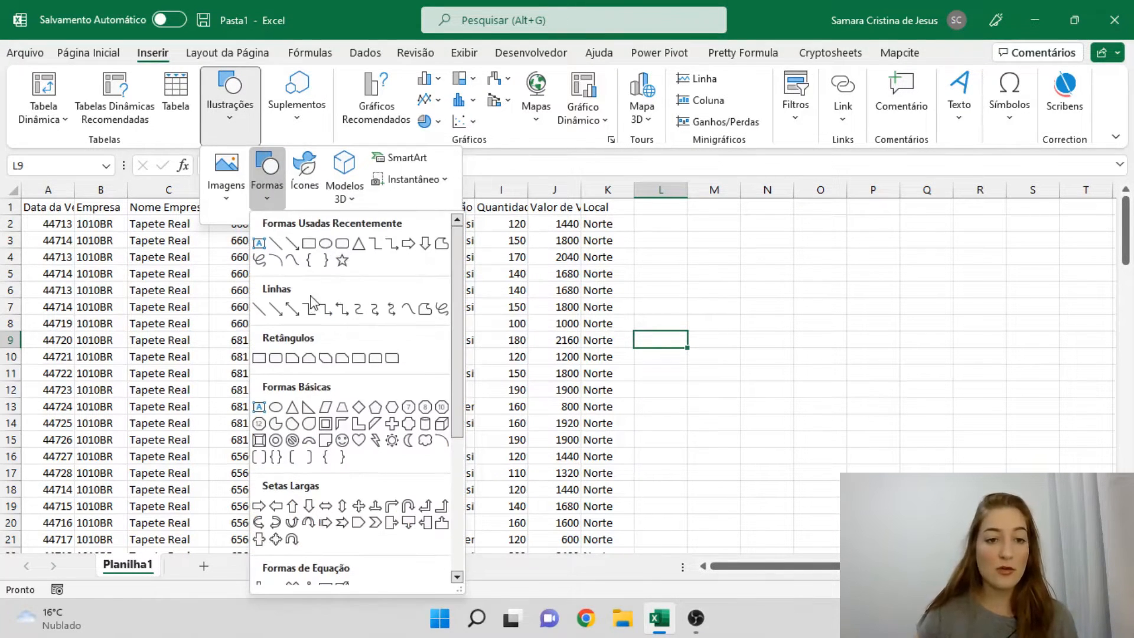
pyautogui.click(259, 310)
pyautogui.moveTo(653, 236); pyautogui.dragTo(650, 372)
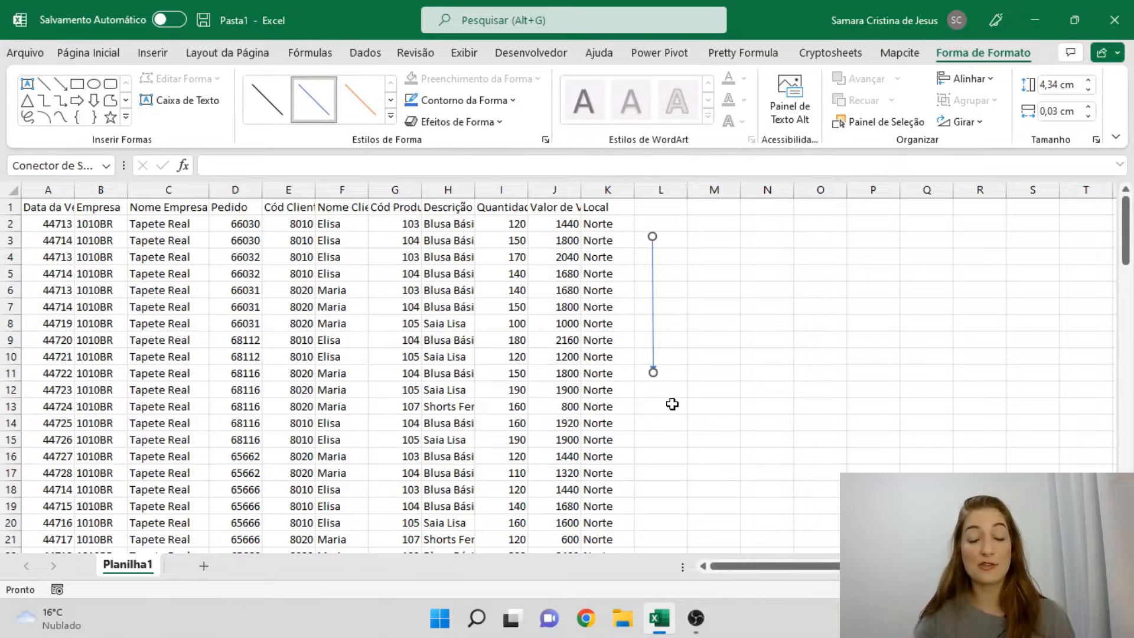
# Delete the vertical arrow in column L.
pyautogui.click(531, 53)
pyautogui.click(535, 254)
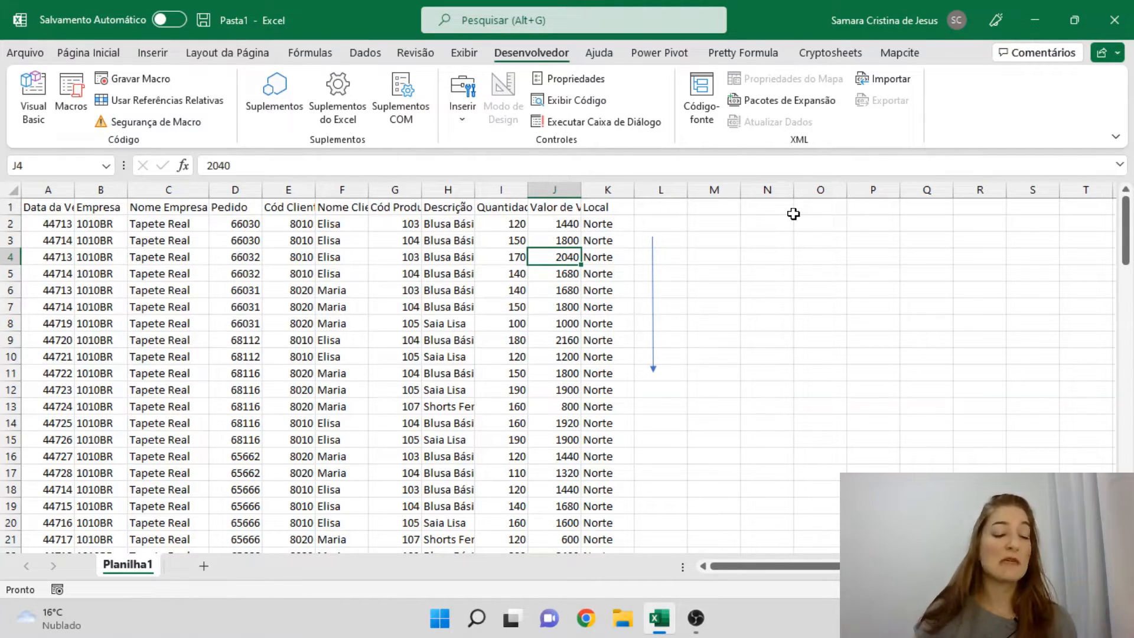
pyautogui.click(652, 313)
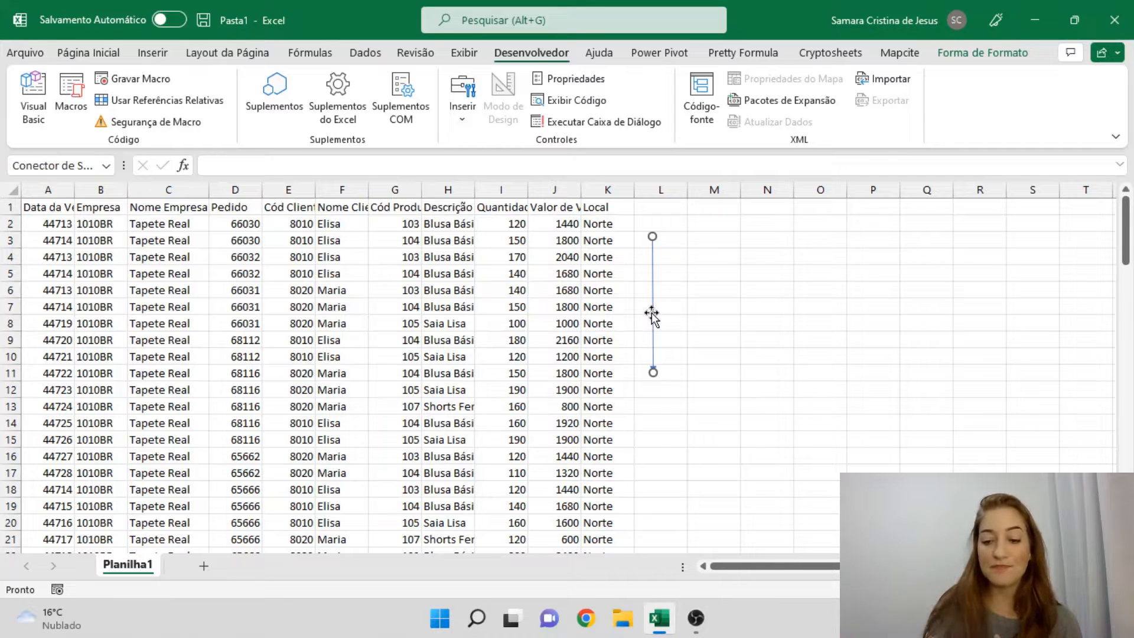
pyautogui.press('Delete')
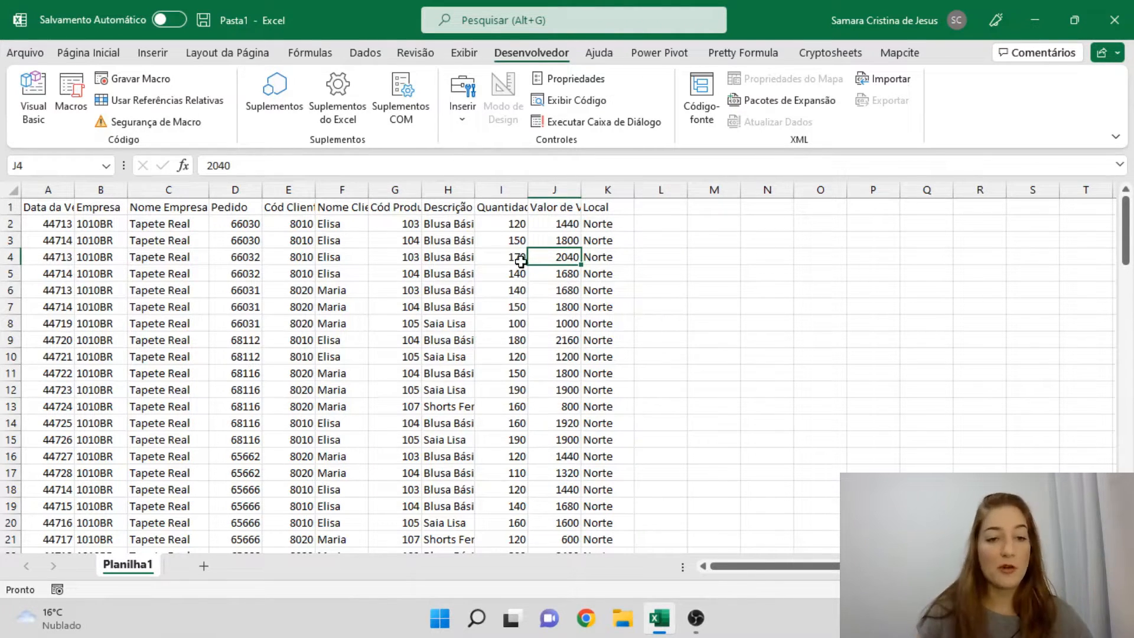
# Widen column A enough to show its full Data da Venda header and check the Empresa and Nome Empresa headers.
pyautogui.moveTo(73, 197); pyautogui.dragTo(106, 197)
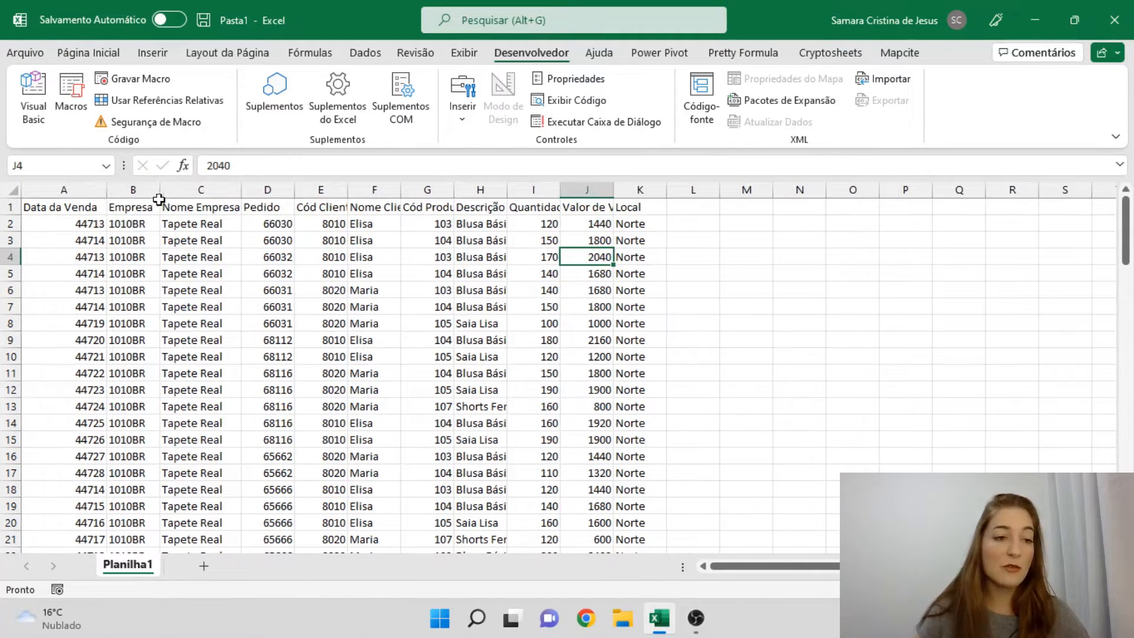
pyautogui.click(90, 208)
pyautogui.click(130, 208)
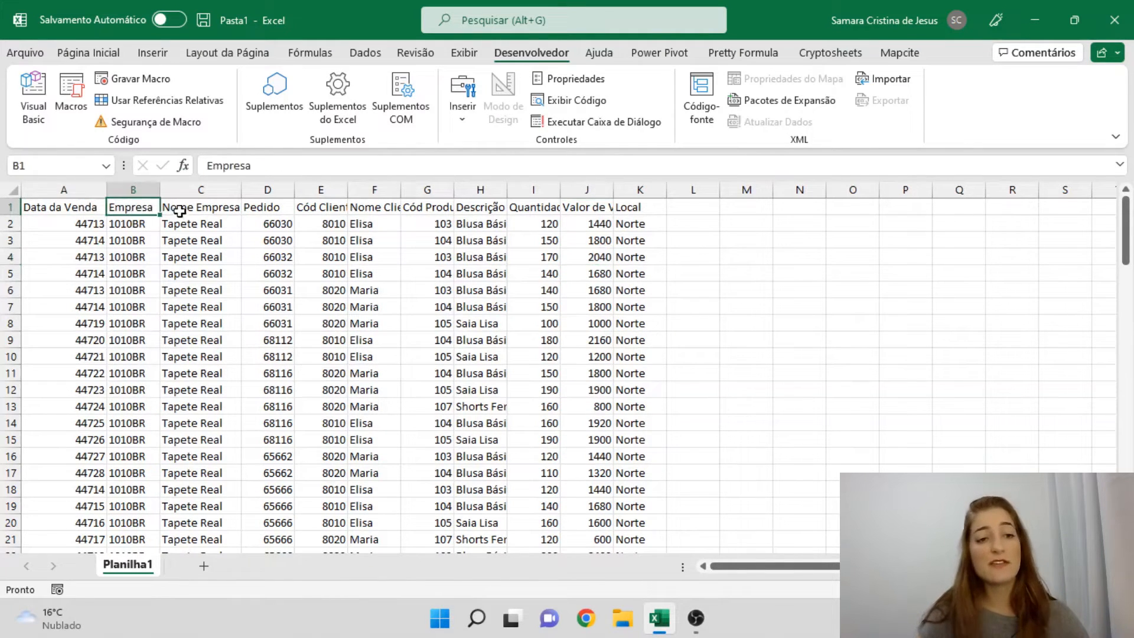
pyautogui.click(180, 211)
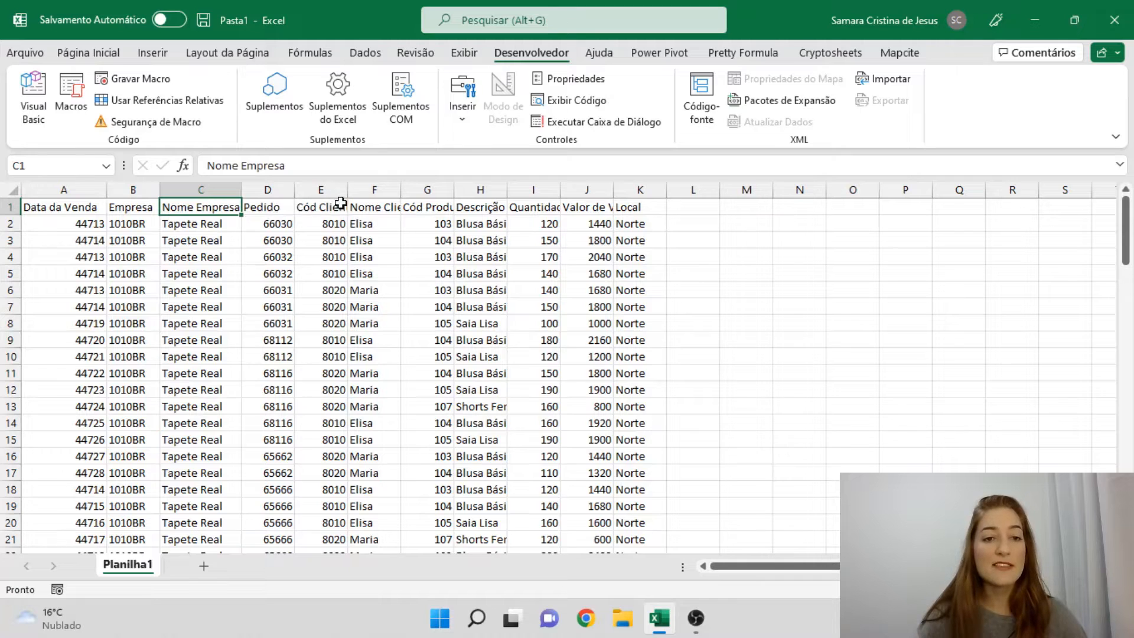
# Widen the Cód Cliente, Nome Cliente, Cód Produto and Descrição do item columns to fit their contents.
pyautogui.click(334, 208)
pyautogui.moveTo(351, 190); pyautogui.dragTo(506, 191)
pyautogui.click(391, 208)
pyautogui.click(470, 207)
pyautogui.doubleClick(559, 190)
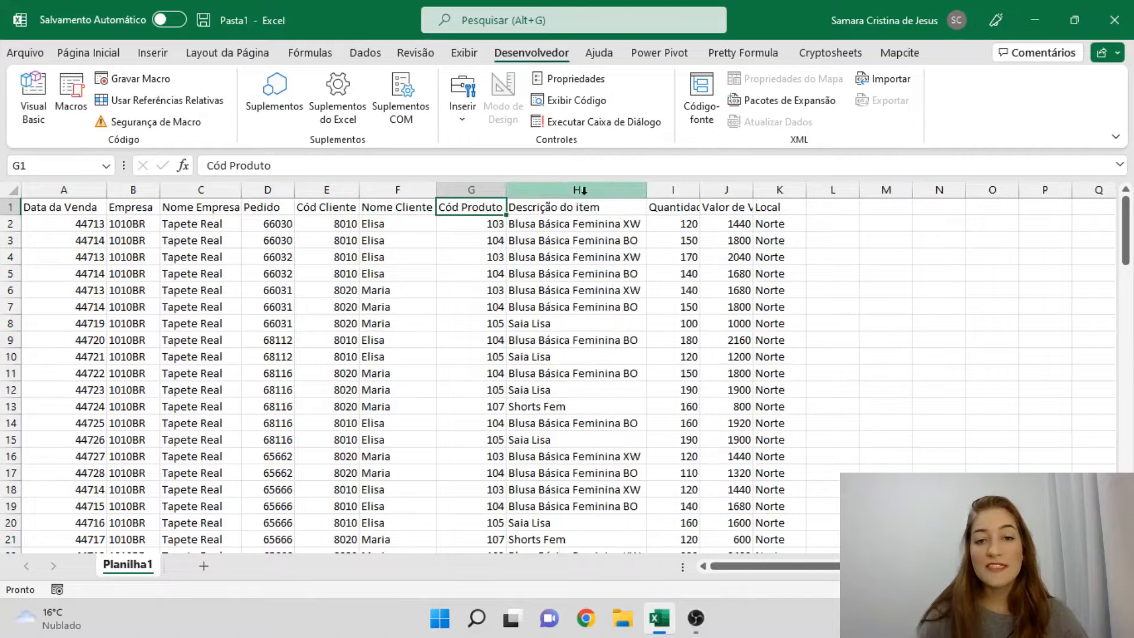
# Fit the widths of the Quantidade and Valor de Venda columns to their contents.
pyautogui.click(685, 207)
pyautogui.doubleClick(700, 192)
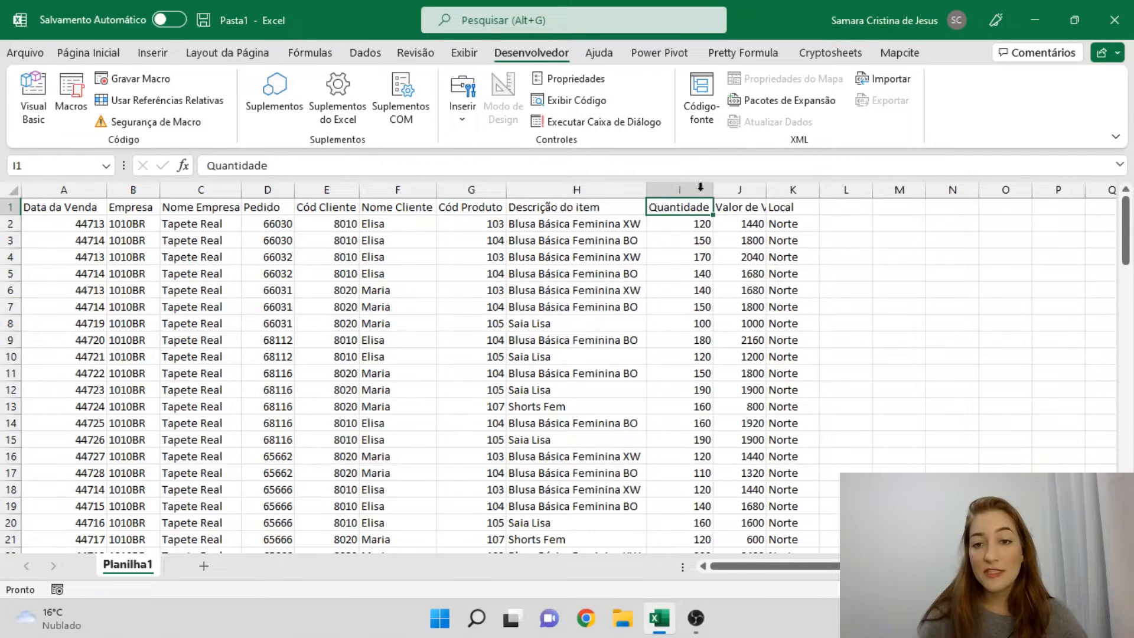
pyautogui.doubleClick(766, 191)
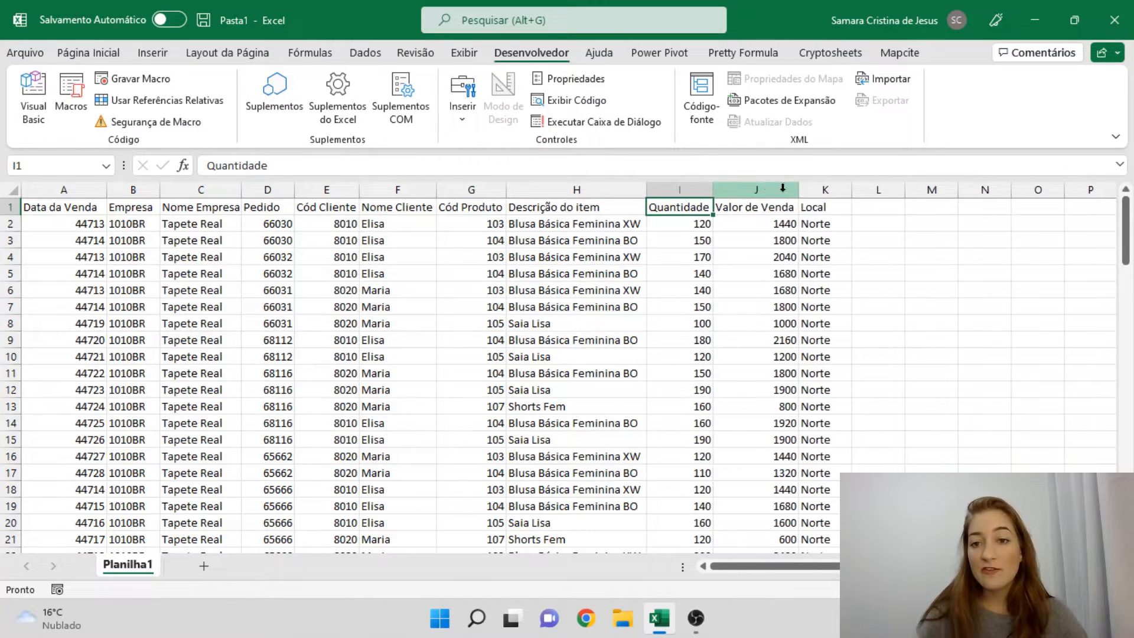
# Format the Data da Venda values in A2:A106 as Data Abreviada (short date).
pyautogui.click(79, 213)
pyautogui.click(77, 226)
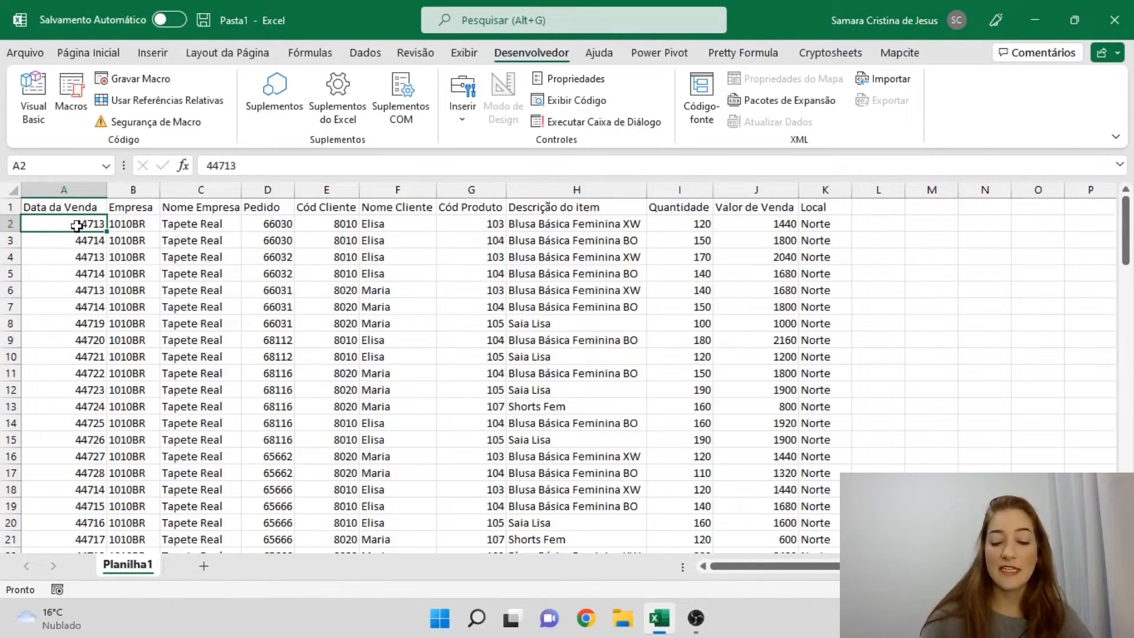
pyautogui.hotkey('ctrl', 'shift', 'Down')
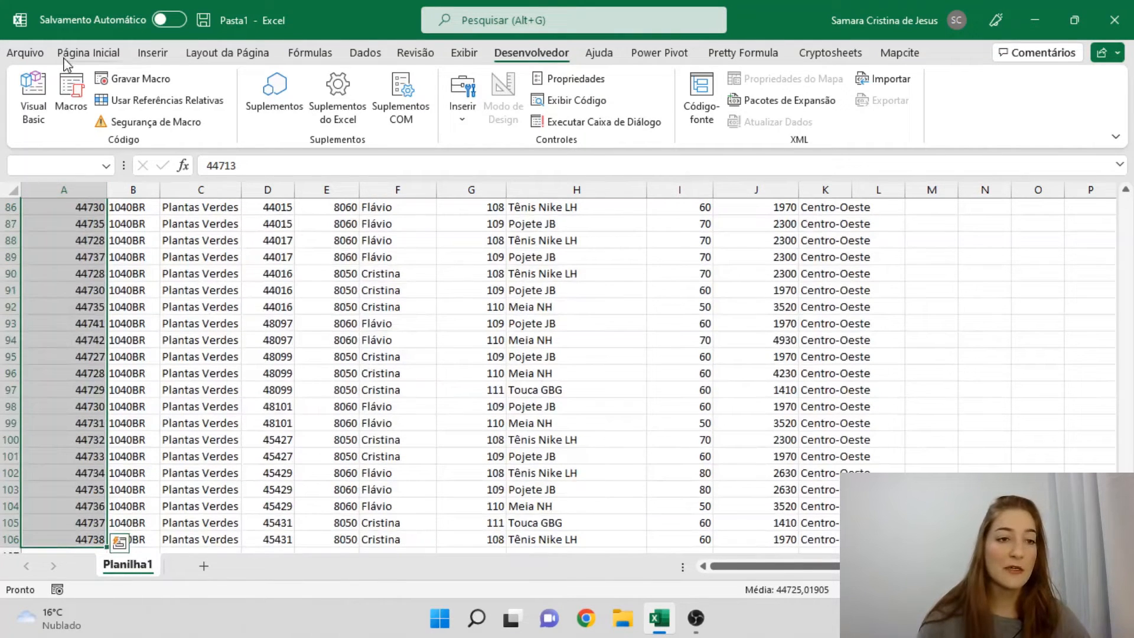
pyautogui.click(71, 54)
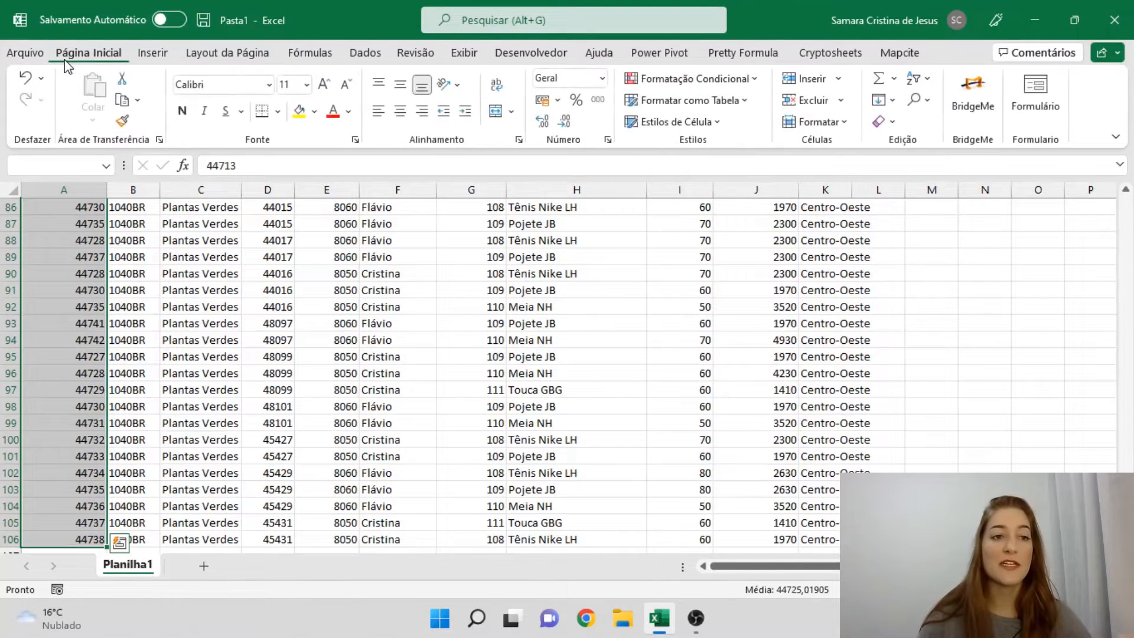
pyautogui.click(565, 80)
pyautogui.write('Data Abreviada')
pyautogui.press('Return')
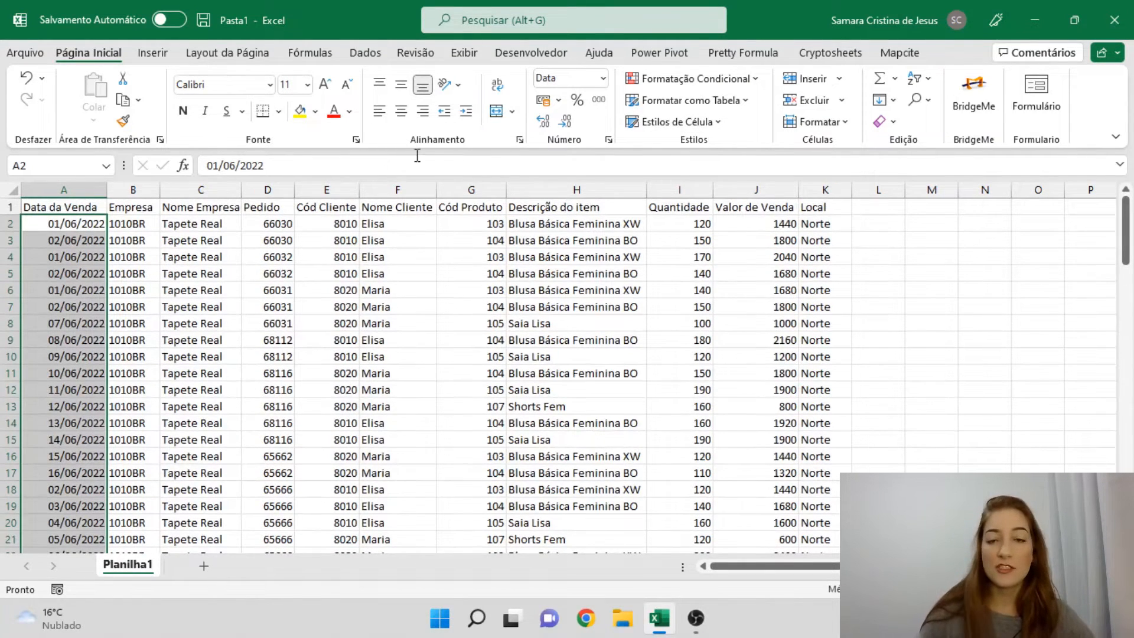
pyautogui.click(467, 241)
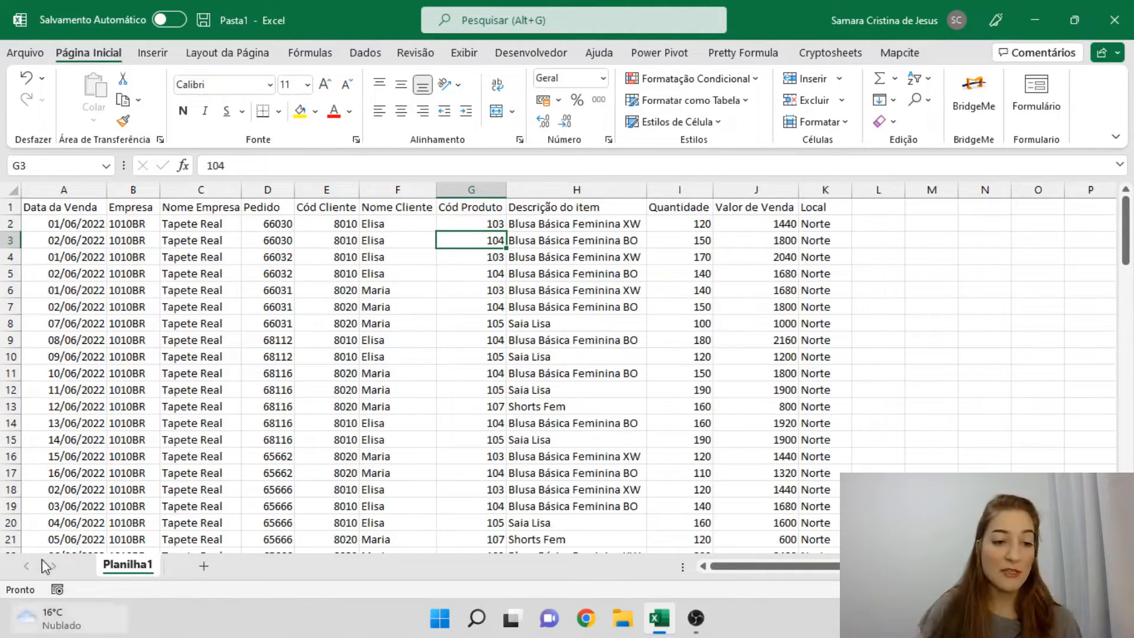
# Rename the Planilha1 sheet as dados.
pyautogui.doubleClick(121, 566)
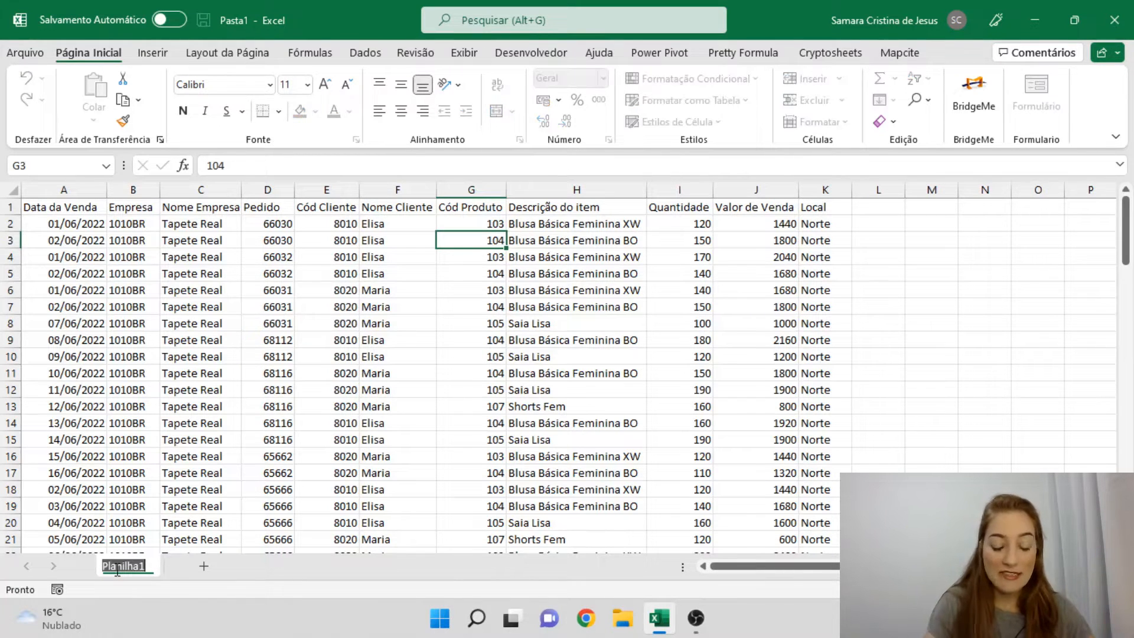
pyautogui.write('dados')
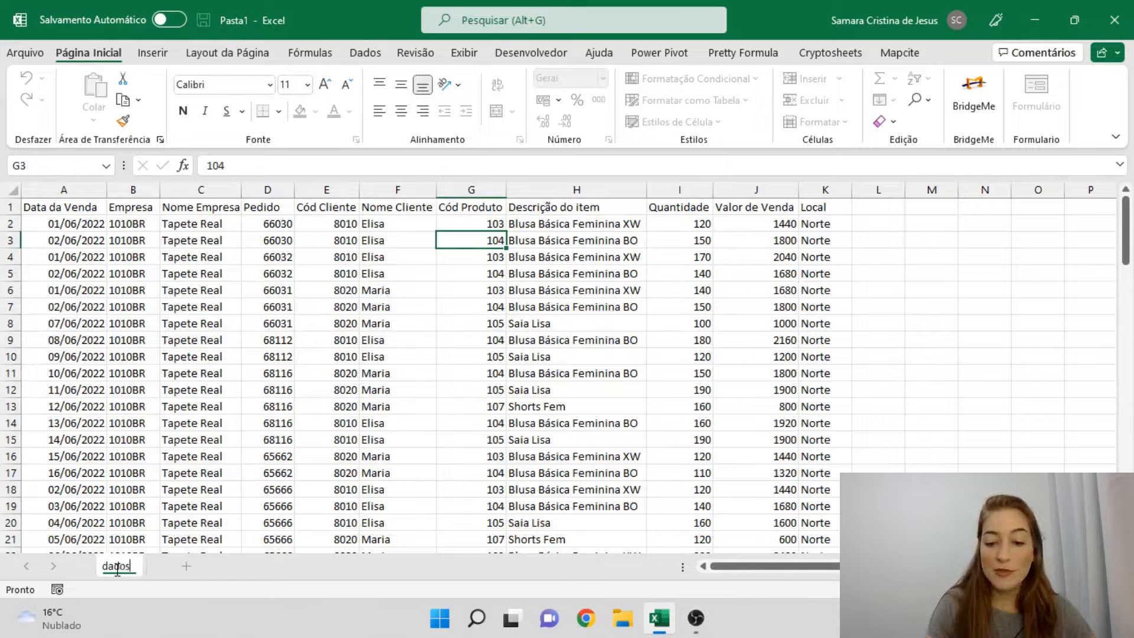
pyautogui.press('Return')
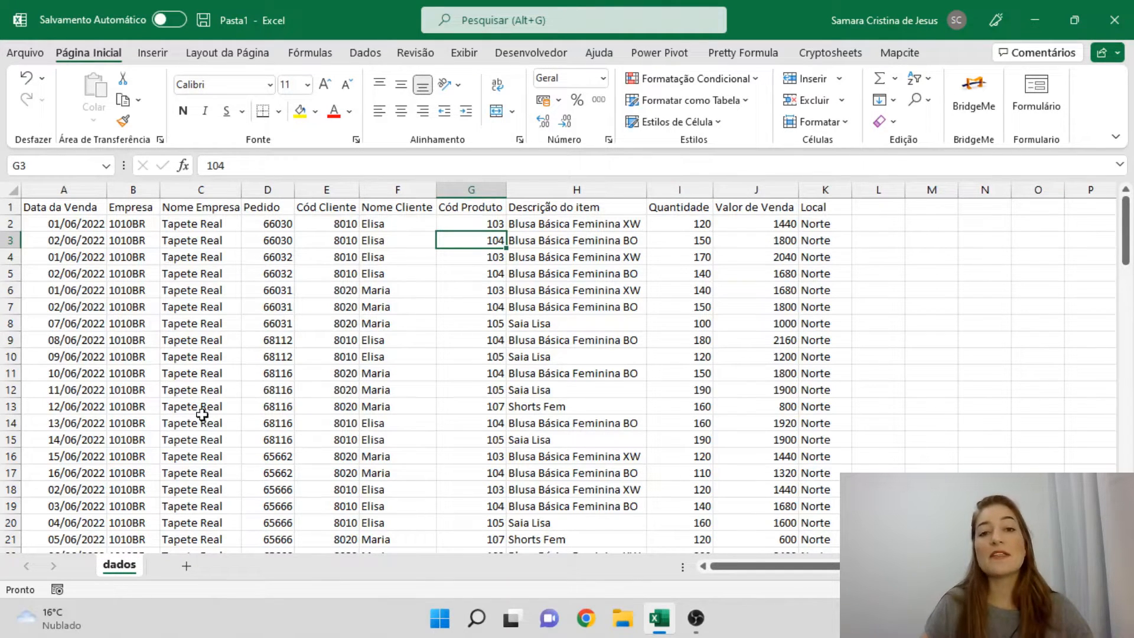
pyautogui.click(211, 335)
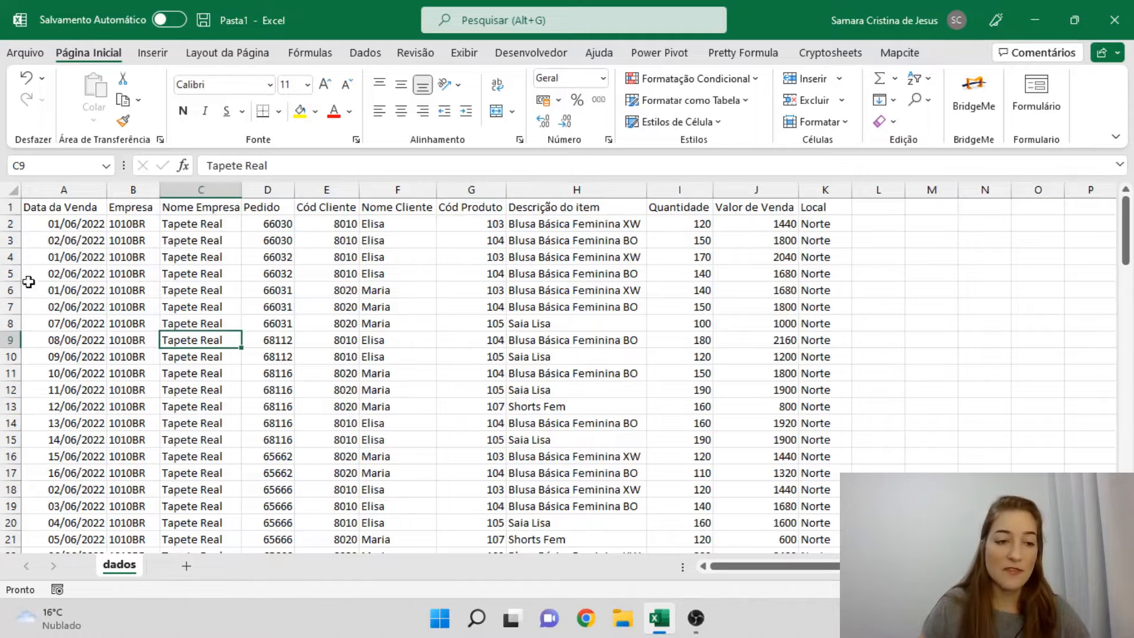
# Convert the sales data in A1:K106 into a table, keeping the first row as its headers.
pyautogui.click(56, 211)
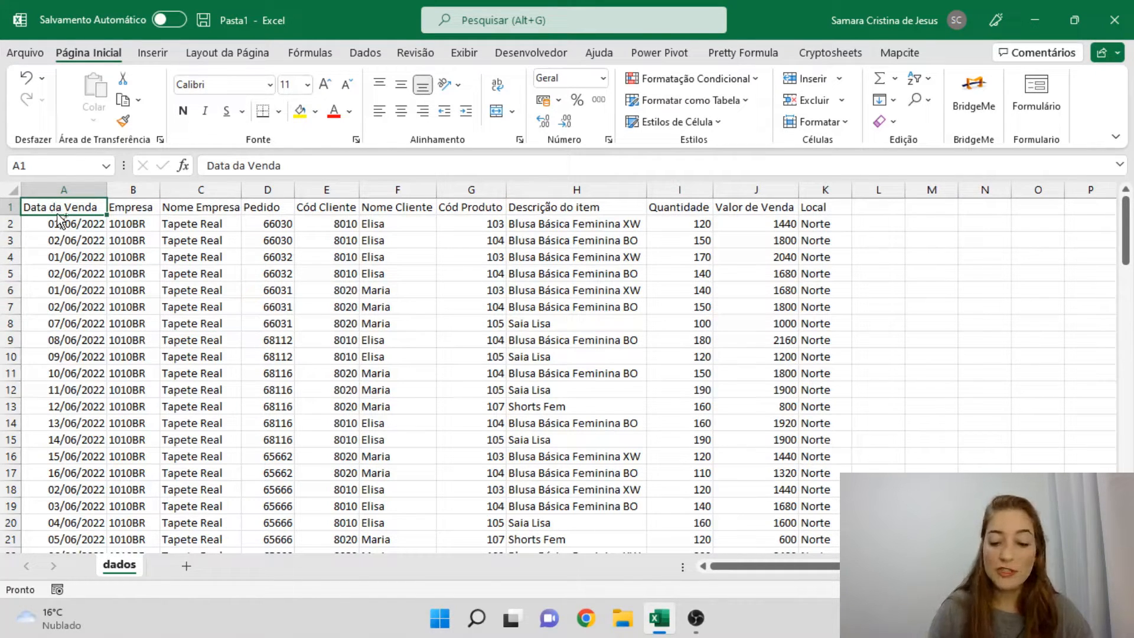
pyautogui.hotkey('ctrl', 'shift', 'Down')
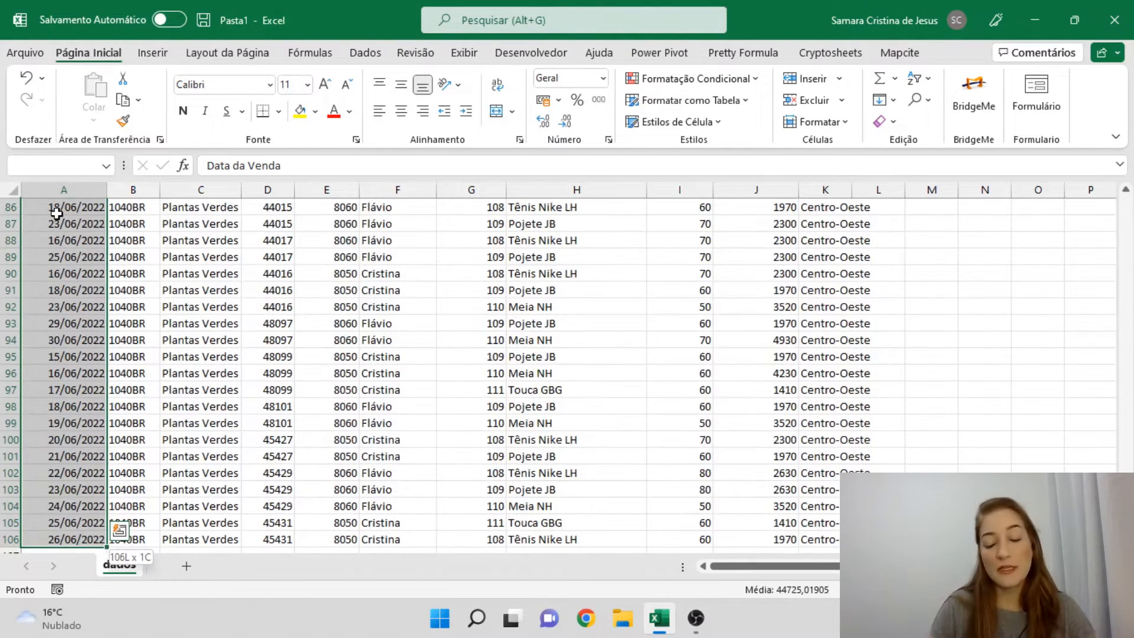
pyautogui.hotkey('ctrl', 'shift', 'Right')
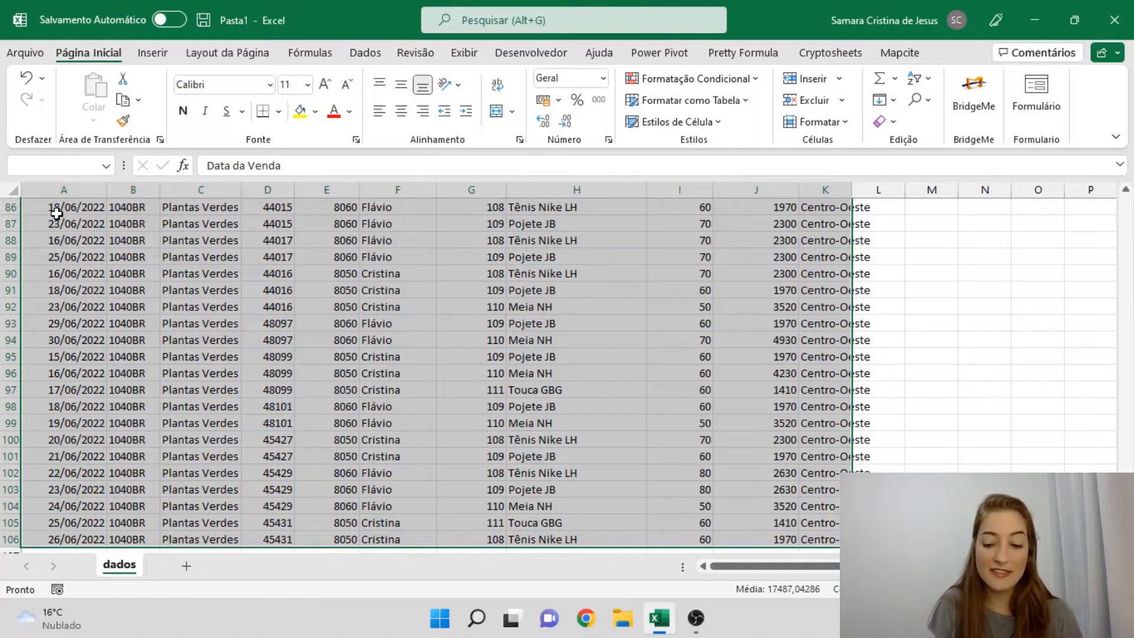
pyautogui.hotkey('ctrl', 'Home')
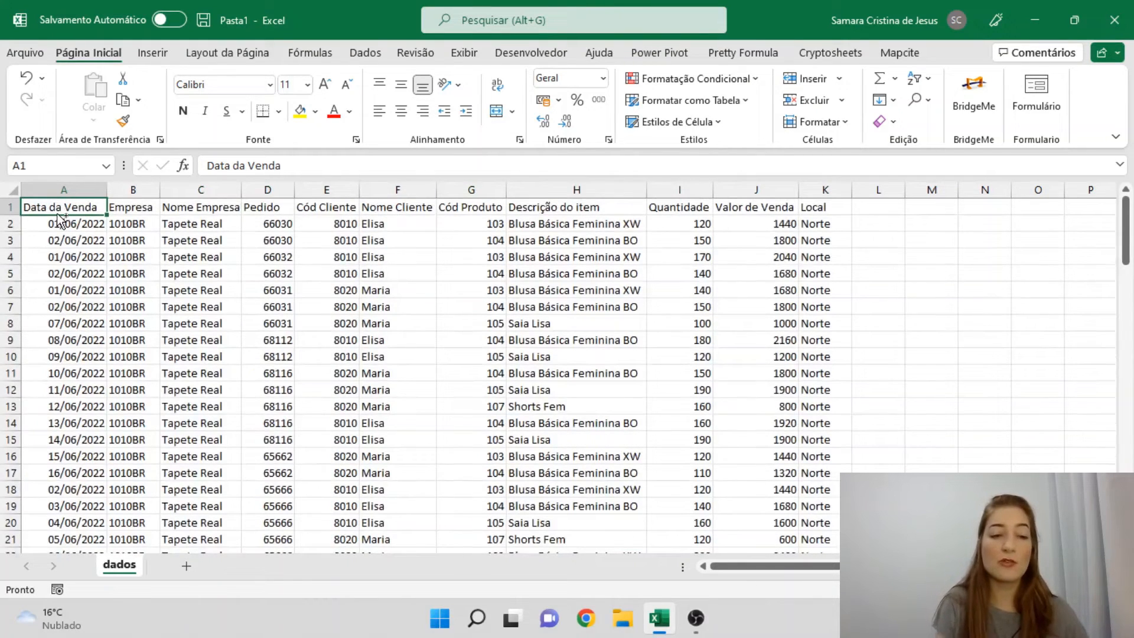
pyautogui.hotkey('ctrl', 'shift', 'End')
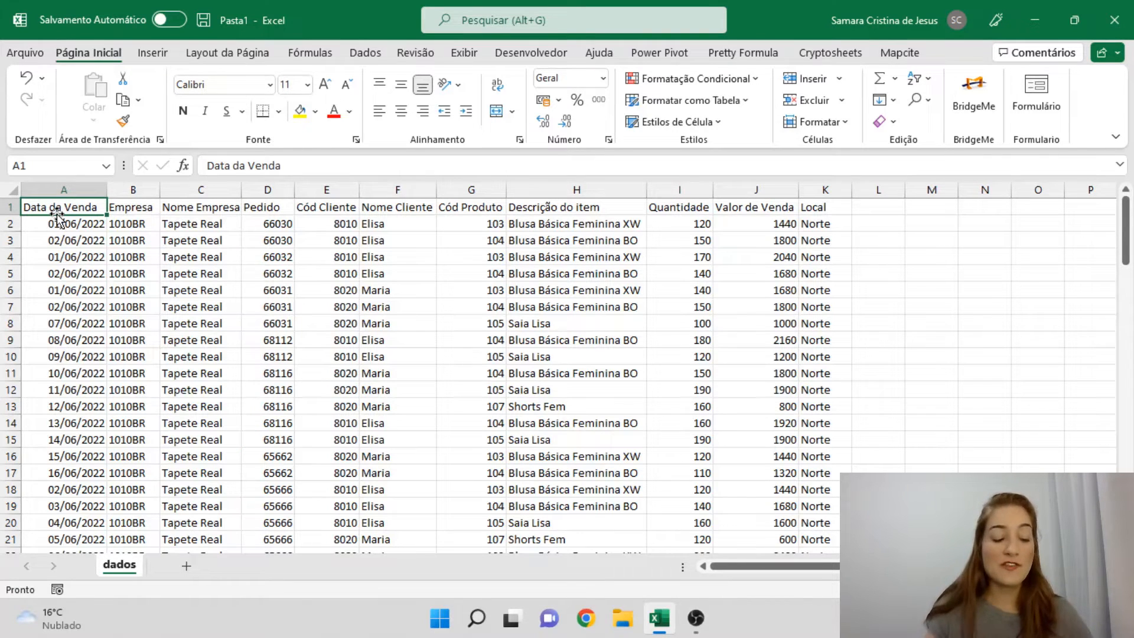
pyautogui.hotkey('ctrl', 'shift', 'End')
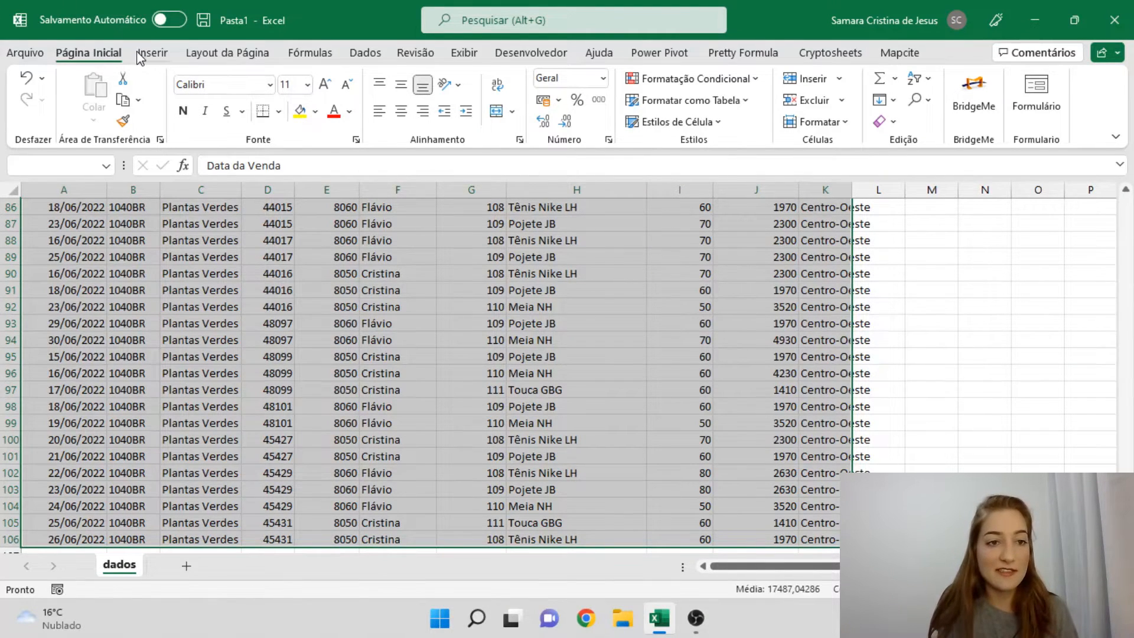
pyautogui.click(151, 53)
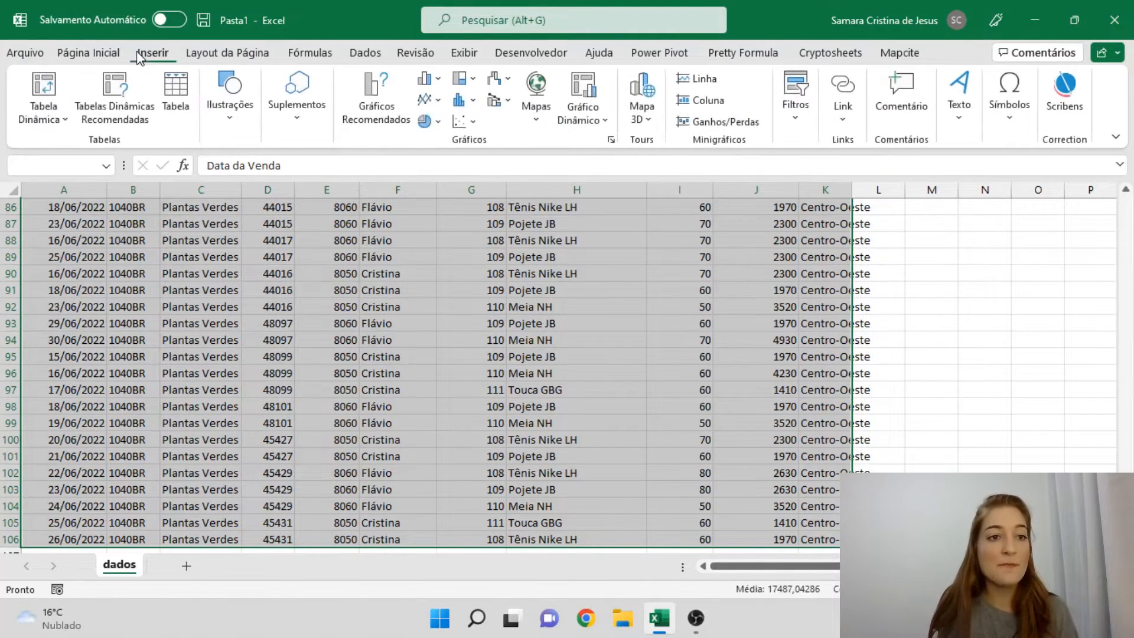
pyautogui.click(176, 95)
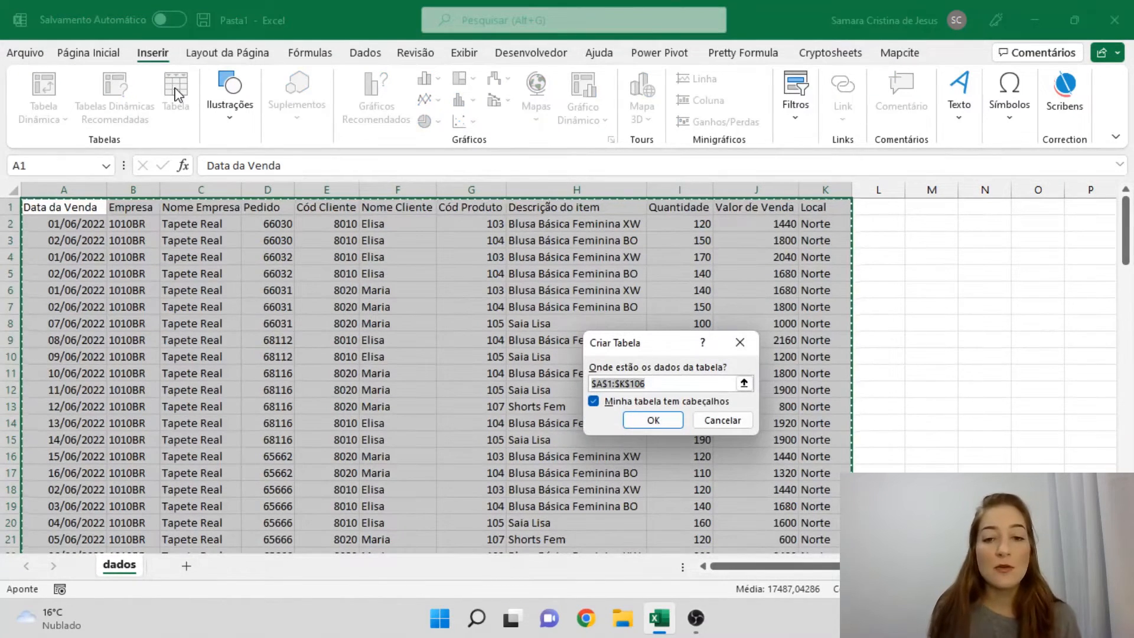
pyautogui.moveTo(597, 344); pyautogui.dragTo(302, 217)
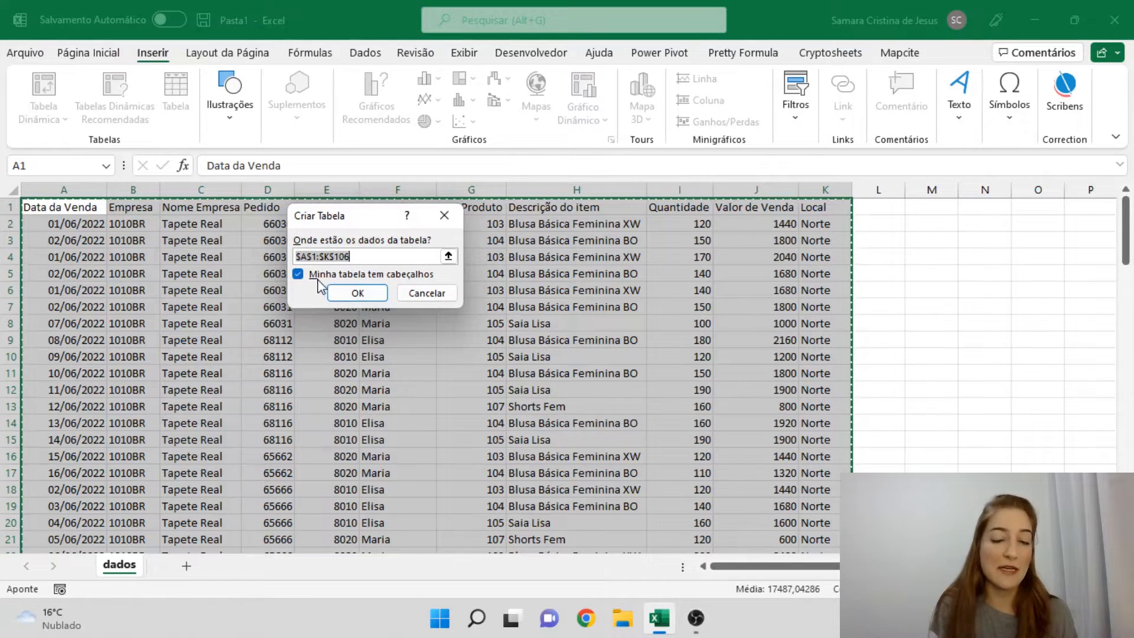
pyautogui.click(333, 296)
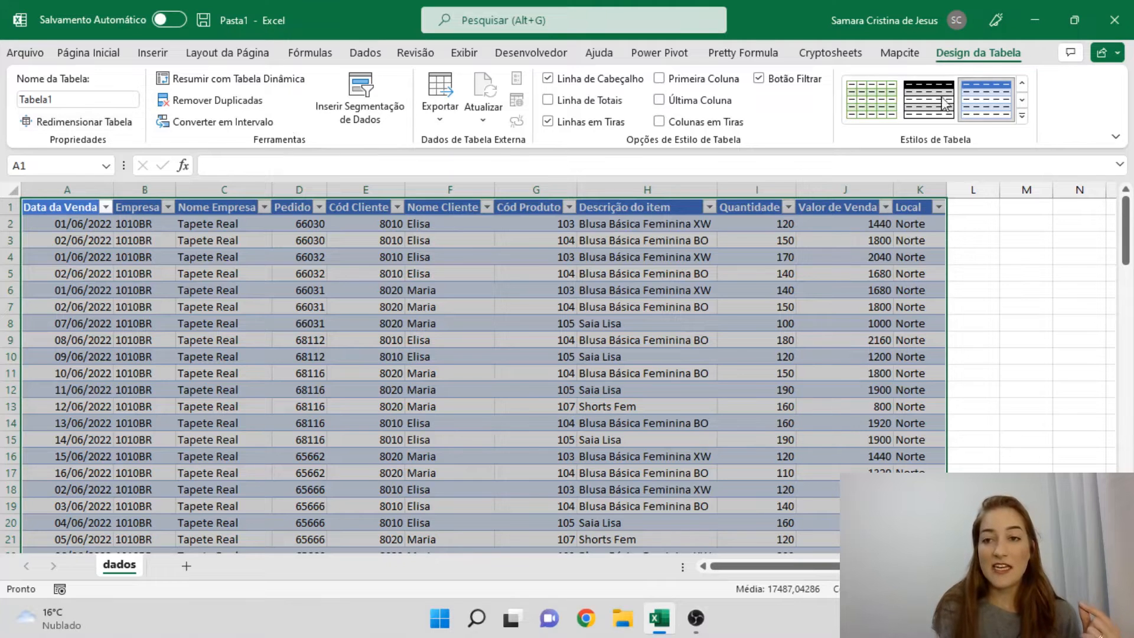
pyautogui.click(985, 248)
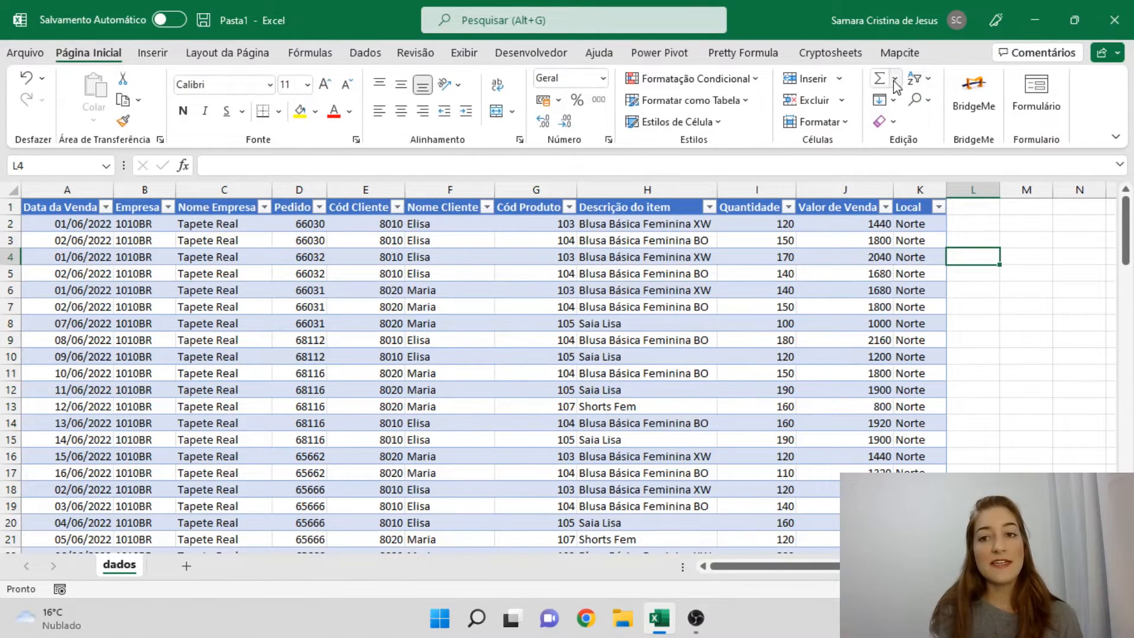
# Apply the first, uncolored style of the Clara group to the sales table.
pyautogui.click(554, 290)
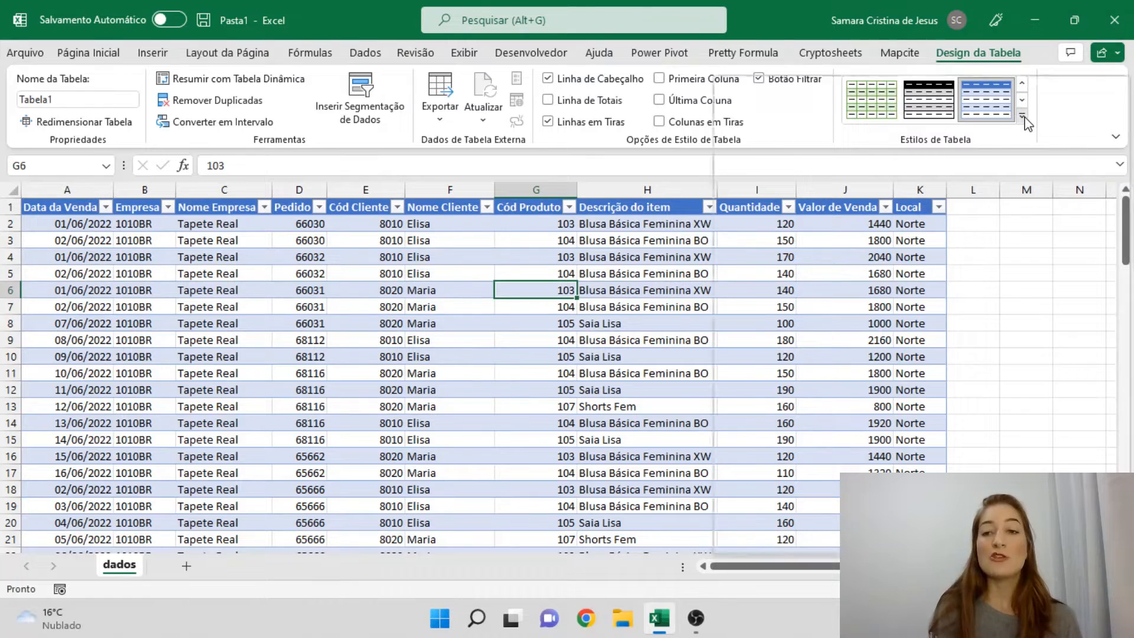
pyautogui.click(1022, 116)
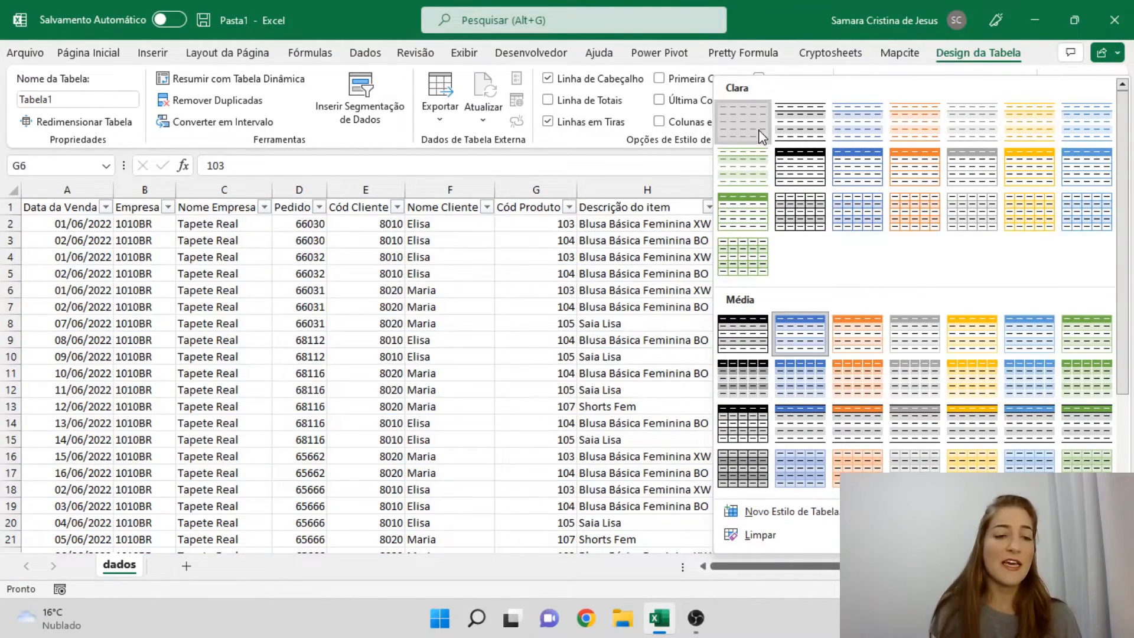
pyautogui.click(762, 137)
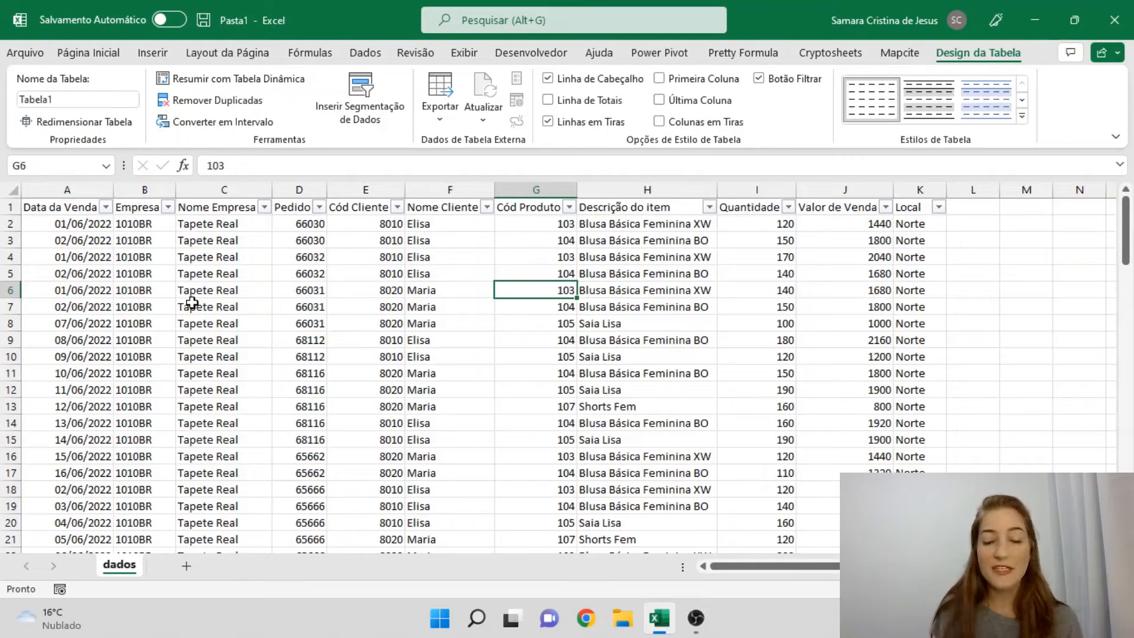
# Rename the sales table as base_dados.
pyautogui.click(66, 100)
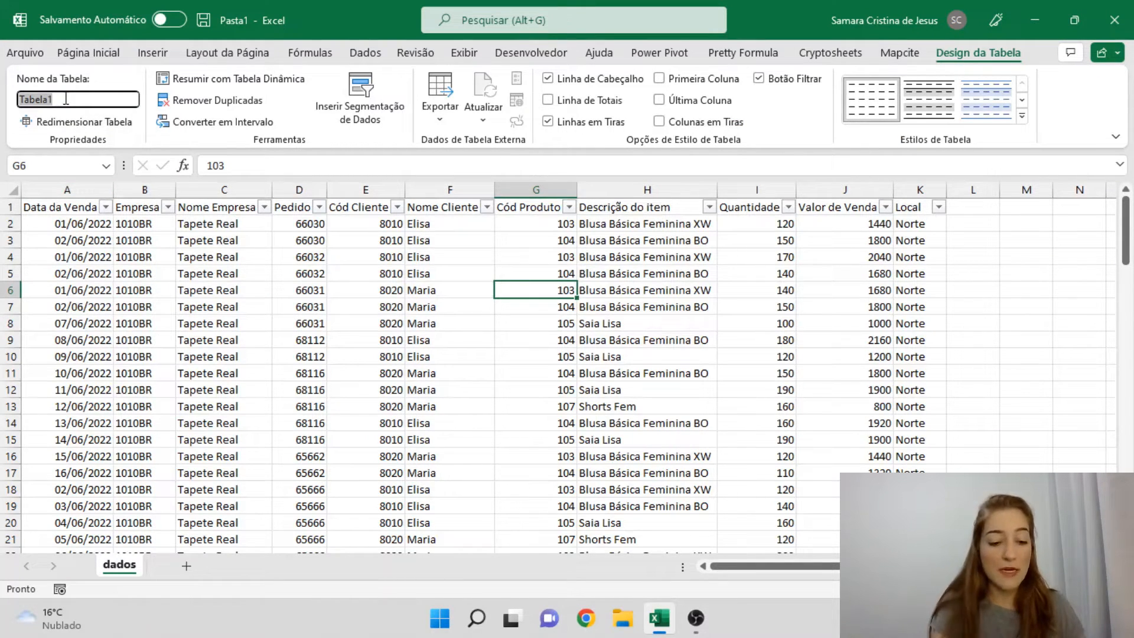
pyautogui.write('base_')
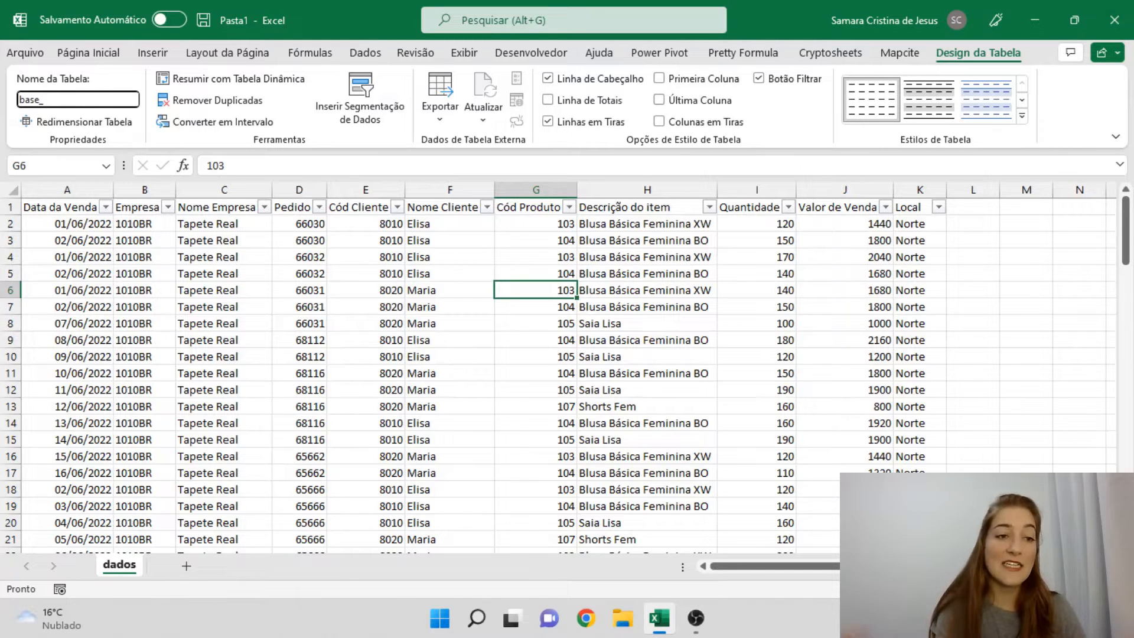
pyautogui.write('dados')
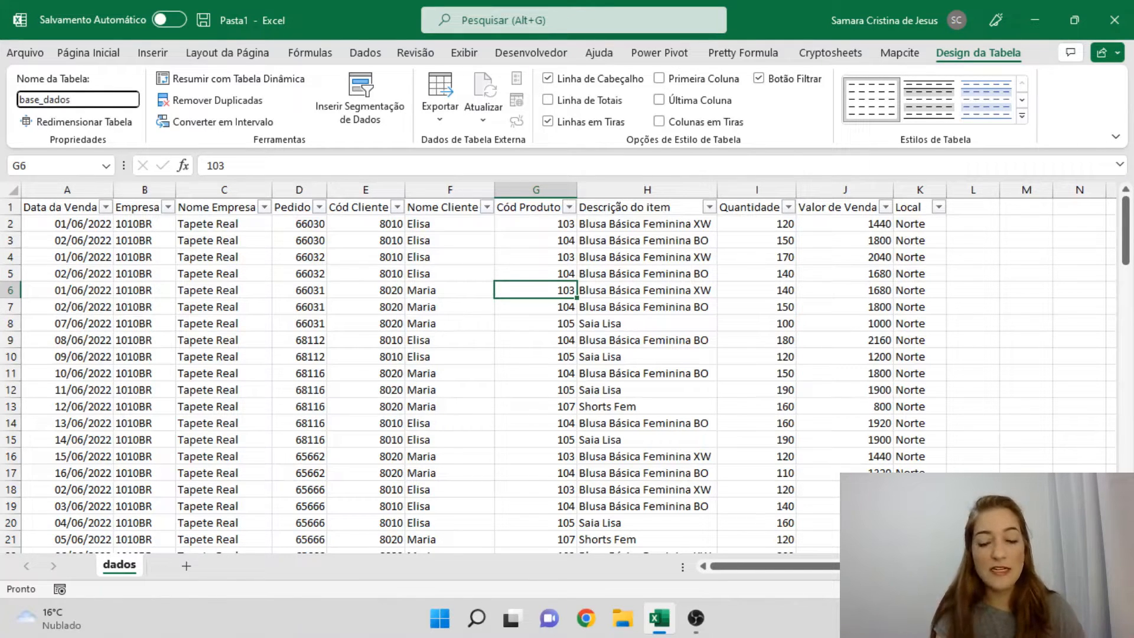
pyautogui.press('Return')
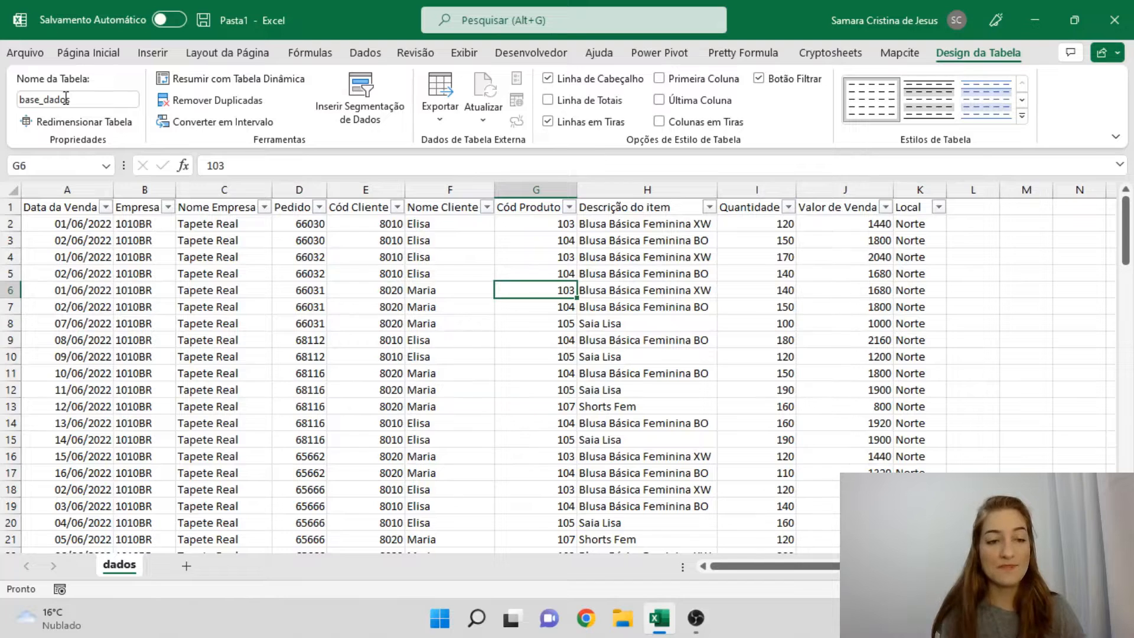
# Create a pivot table from base_dados on a new sheet (Nova Planilha).
pyautogui.click(75, 204)
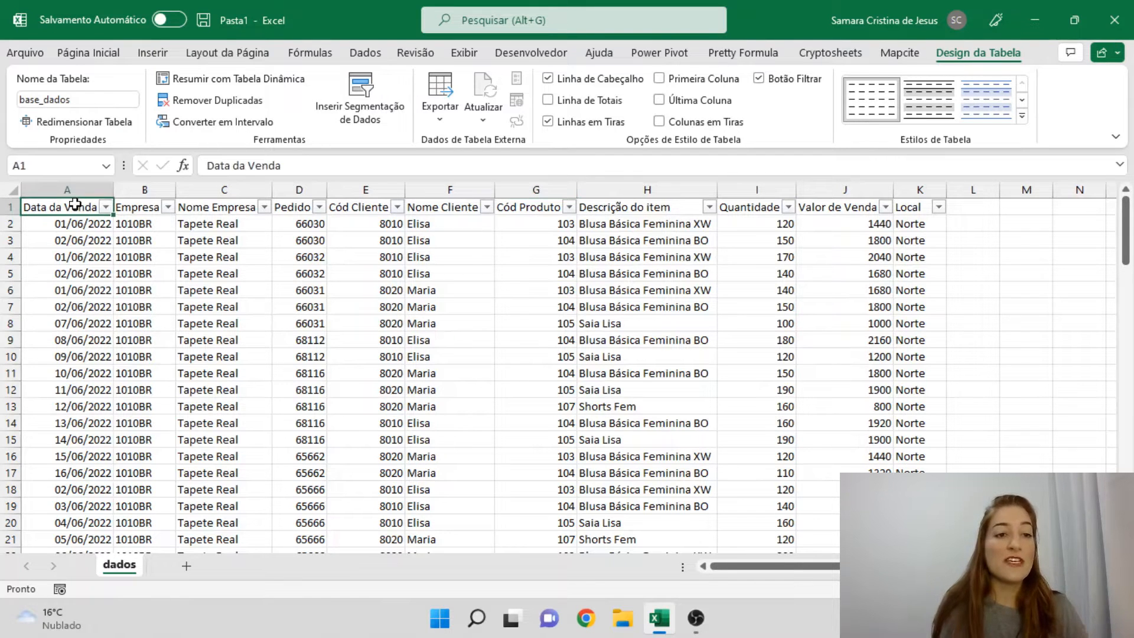
pyautogui.click(153, 53)
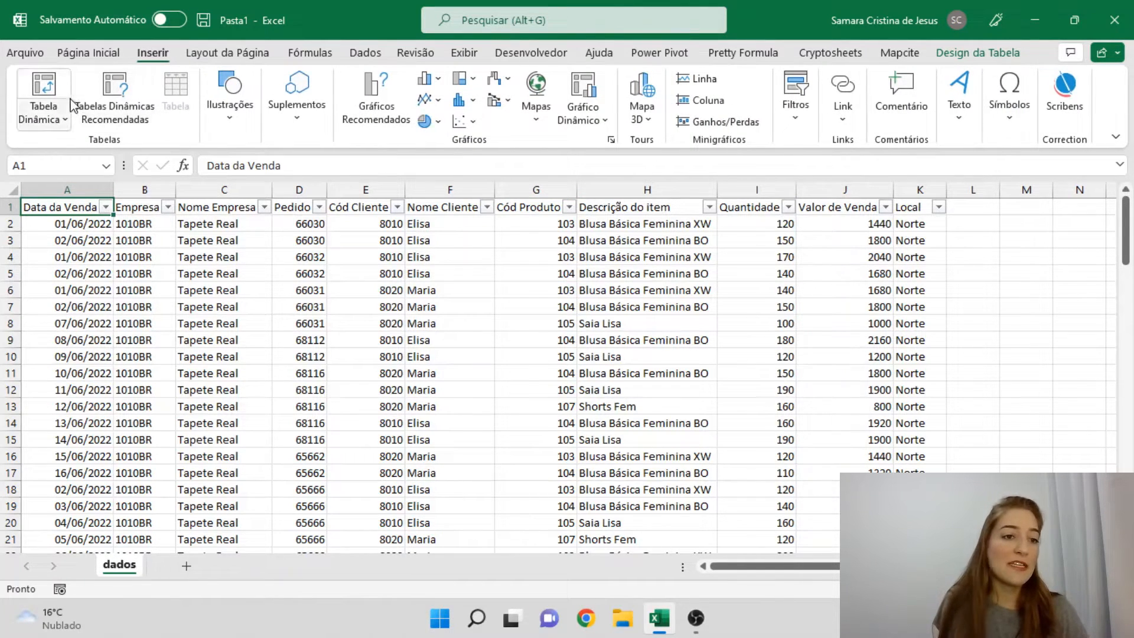
pyautogui.click(51, 95)
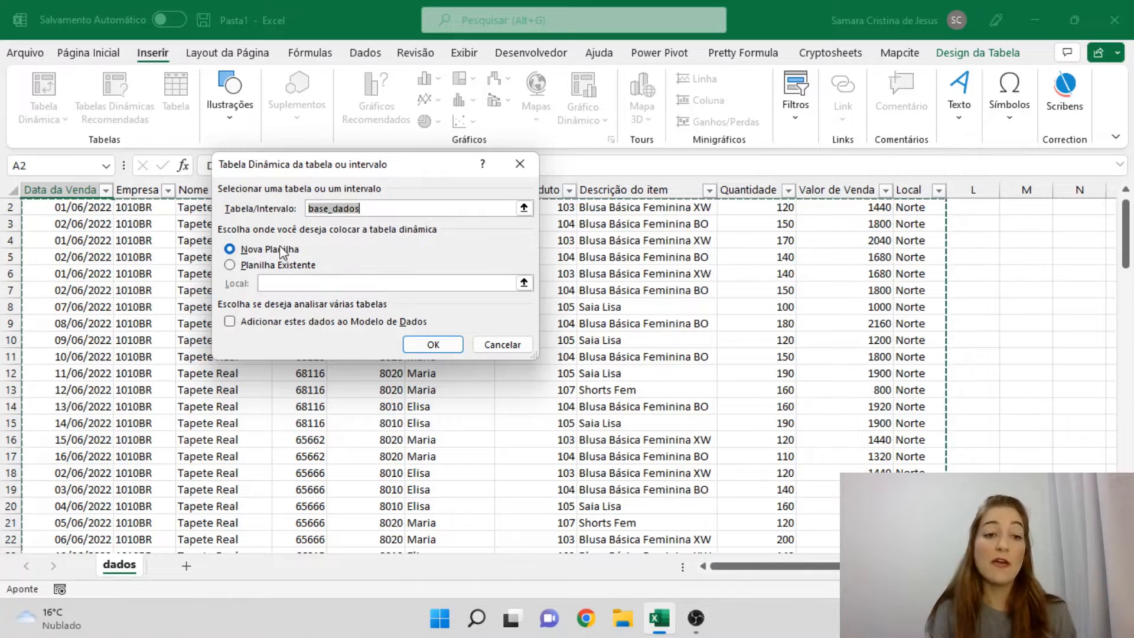
pyautogui.click(431, 346)
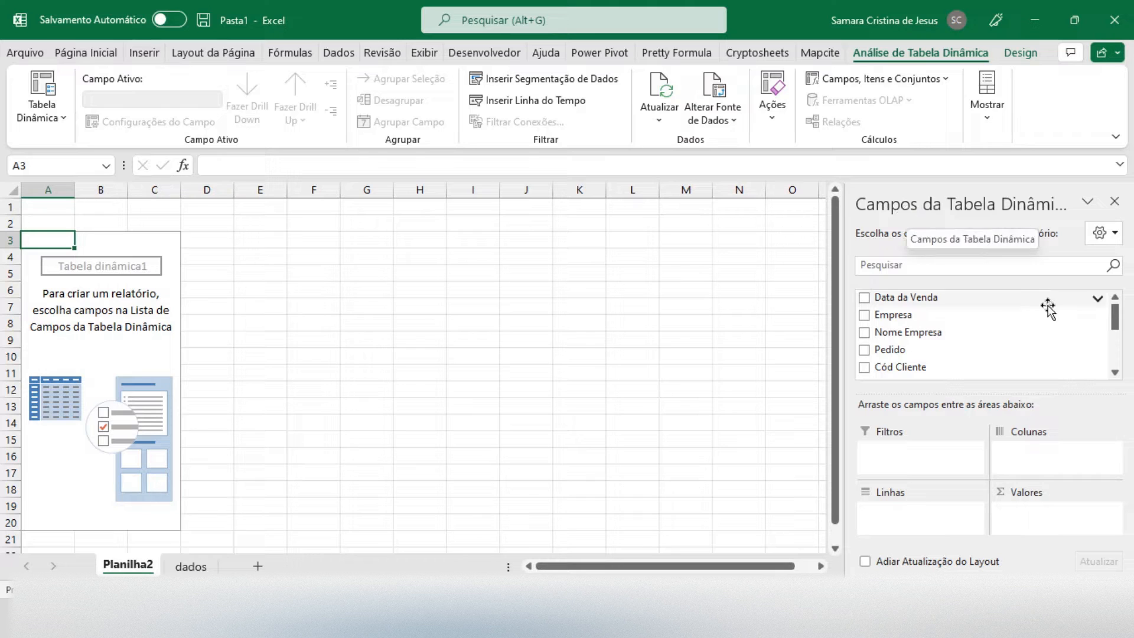
# Compare the pivot table's available fields with the dados sheet's columns and examine the empty report's column and row areas.
pyautogui.moveTo(1115, 316)
pyautogui.mouseDown()
pyautogui.moveTo(1118, 373)
pyautogui.moveTo(1108, 299)
pyautogui.mouseUp()
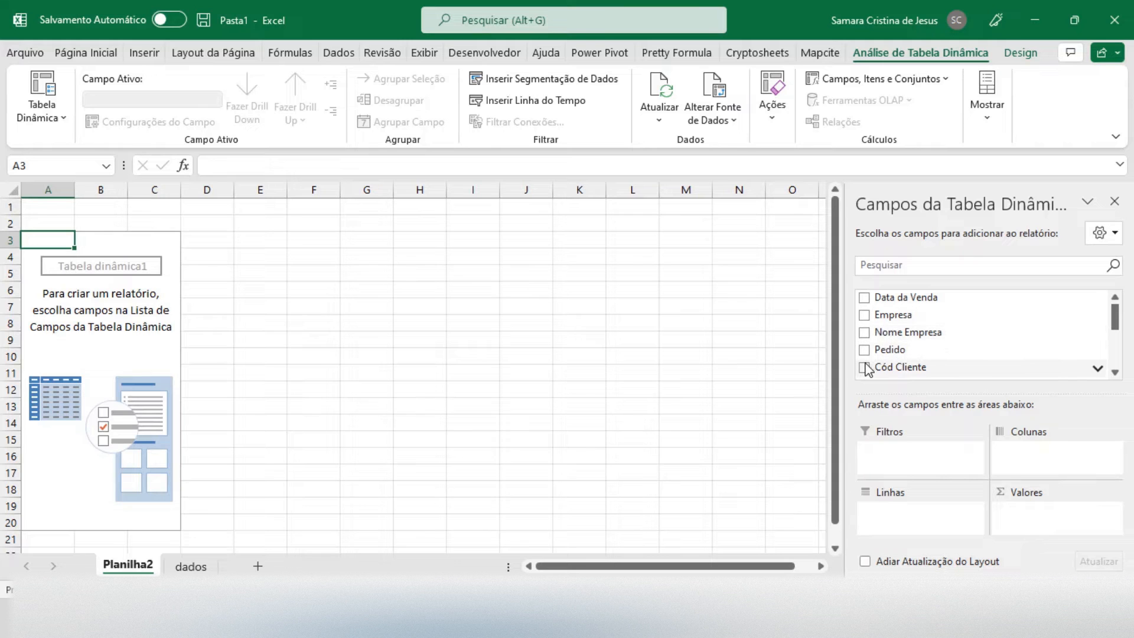
pyautogui.click(188, 566)
pyautogui.scroll(1, 56, 195)
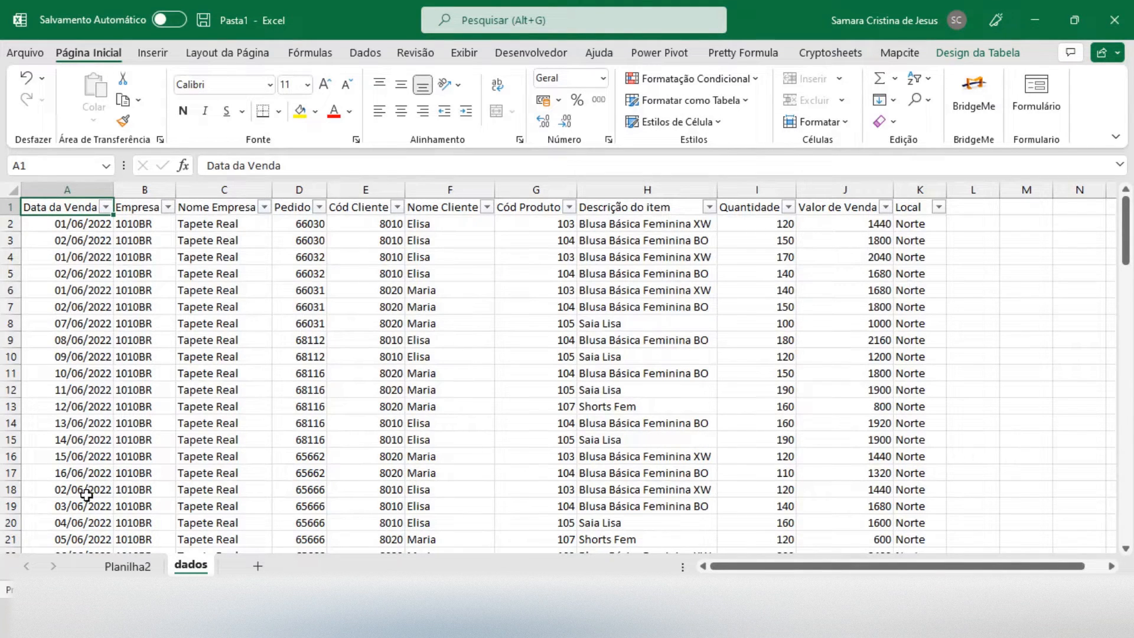
pyautogui.click(132, 568)
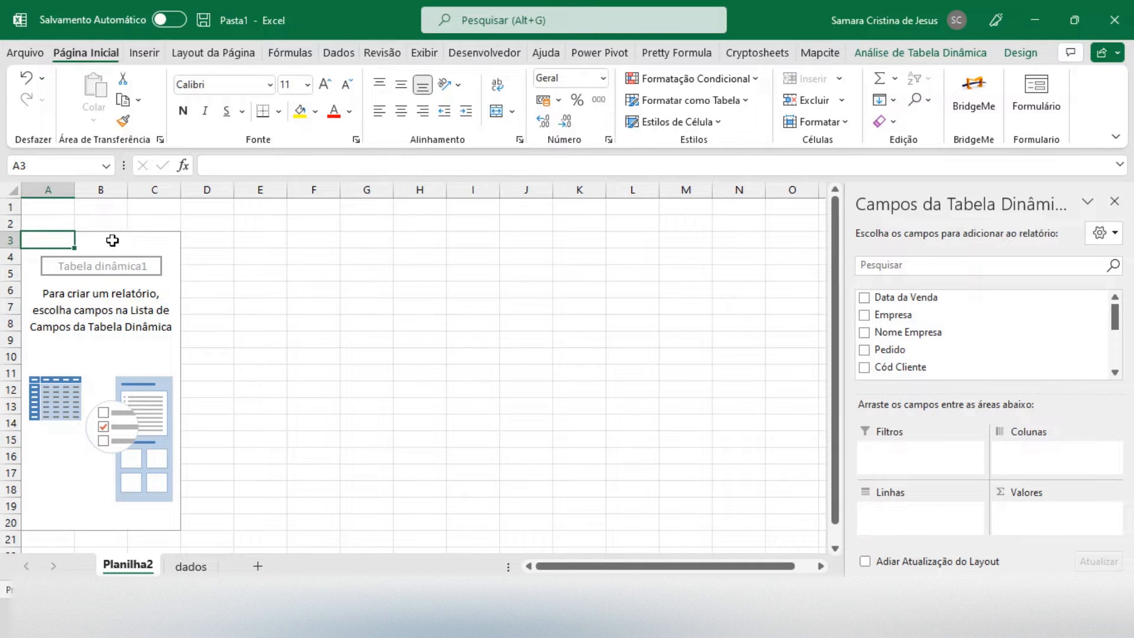
pyautogui.moveTo(112, 241); pyautogui.dragTo(459, 241)
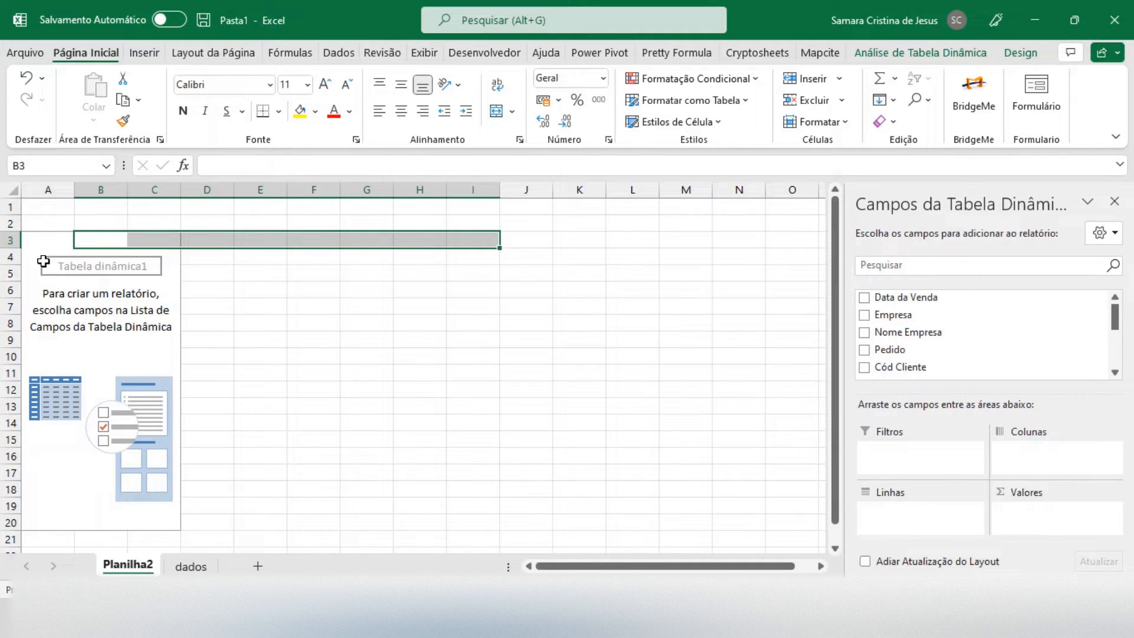
pyautogui.moveTo(33, 271); pyautogui.dragTo(10, 372)
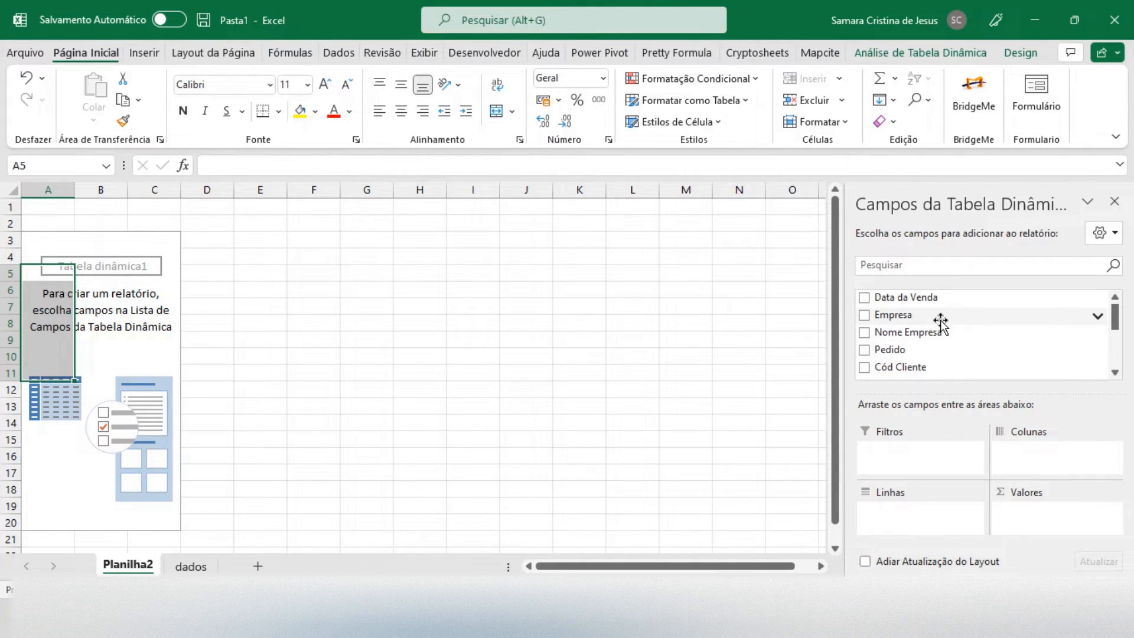
# Place the Empresa field in the pivot table's Linhas area so each company code forms a row.
pyautogui.moveTo(940, 324); pyautogui.dragTo(895, 328)
pyautogui.click(865, 316)
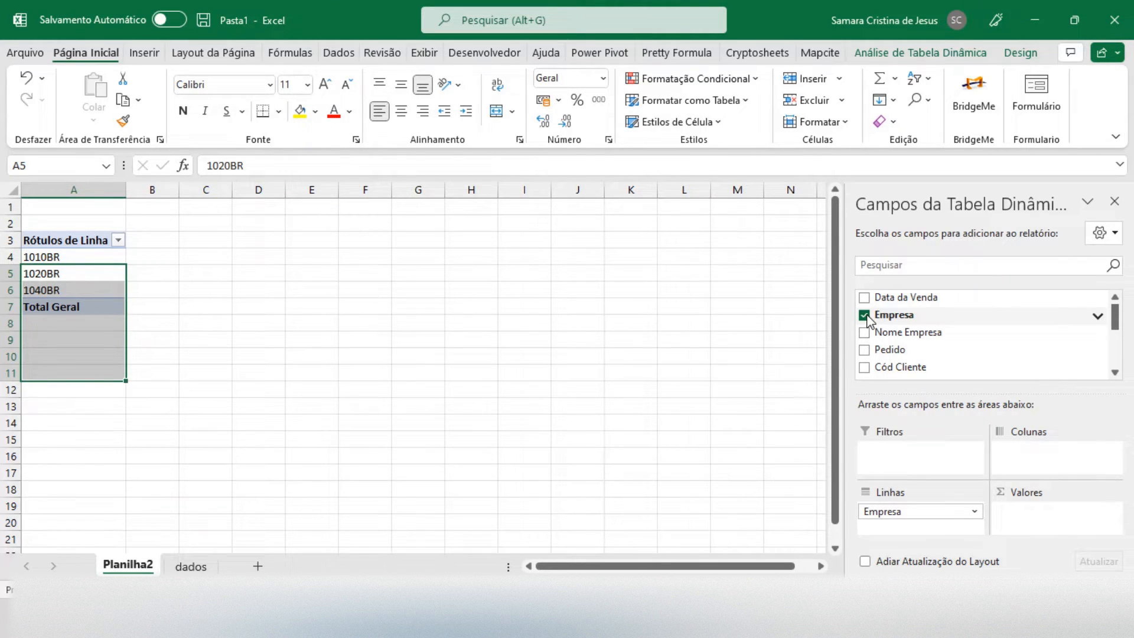
pyautogui.click(865, 315)
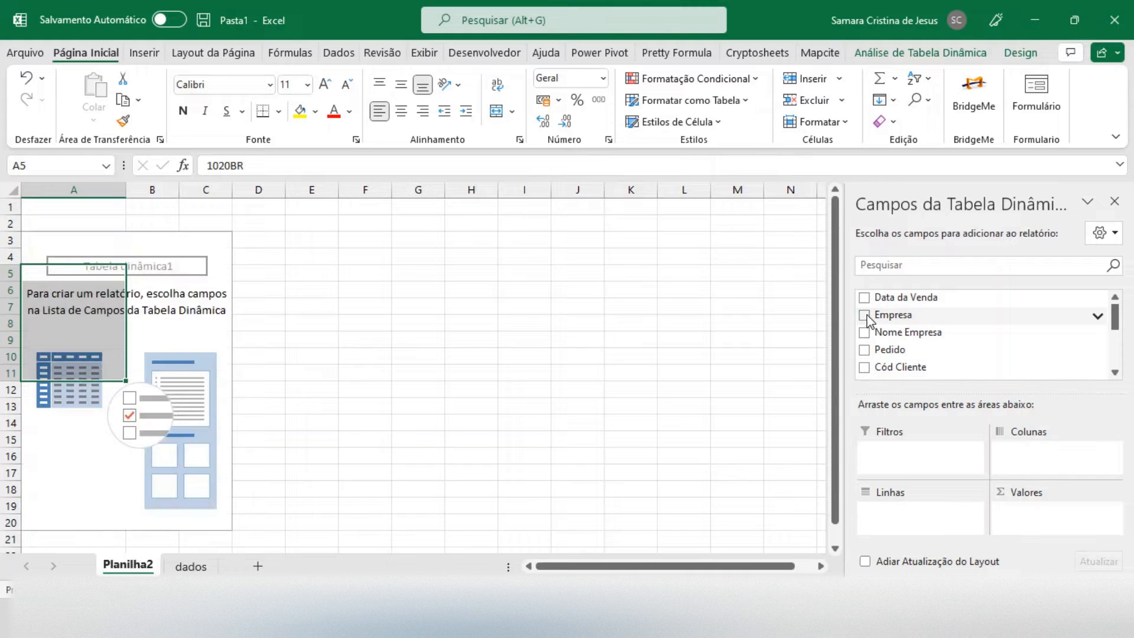
pyautogui.moveTo(902, 319); pyautogui.dragTo(892, 511)
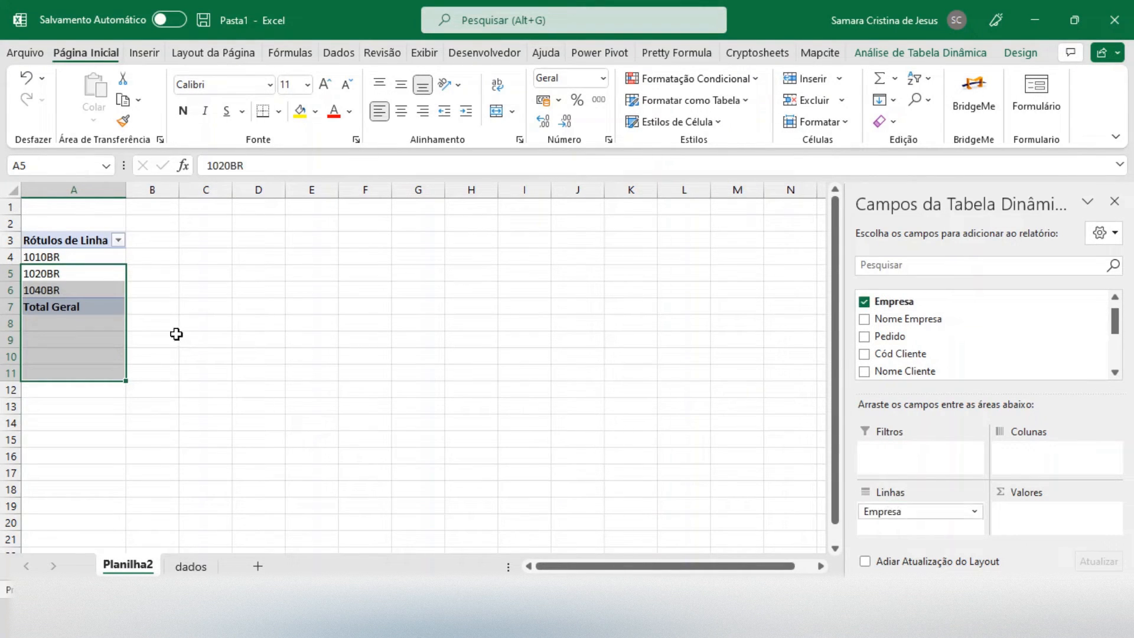
pyautogui.click(95, 274)
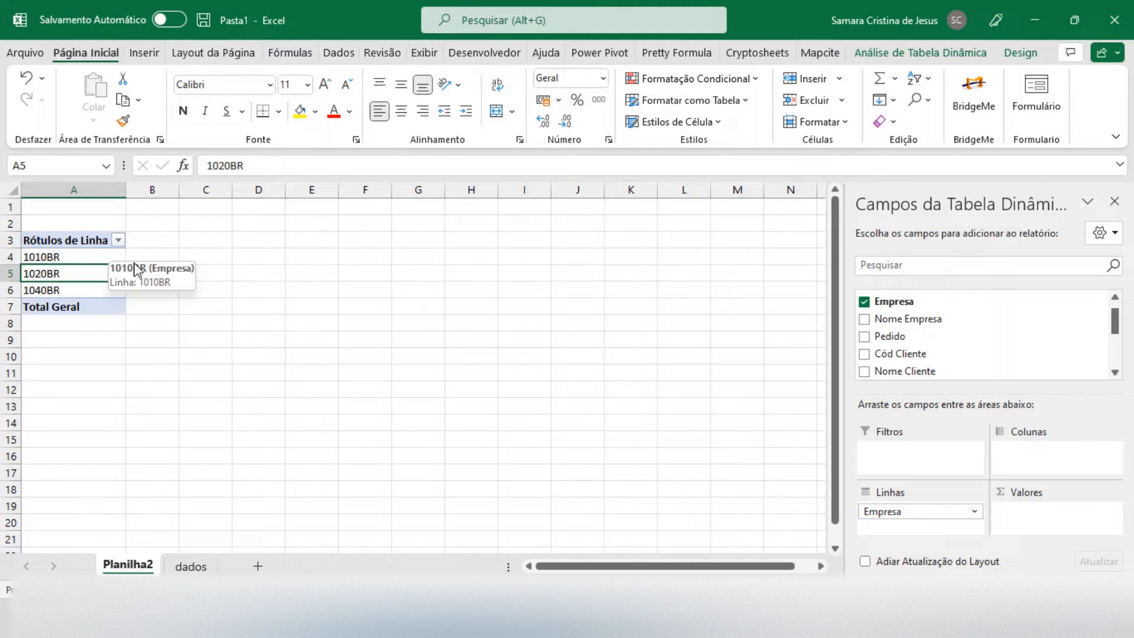
# Place the Valor de Venda field in the pivot table's Valores area to sum sales by company.
pyautogui.scroll(-3, 959, 357)
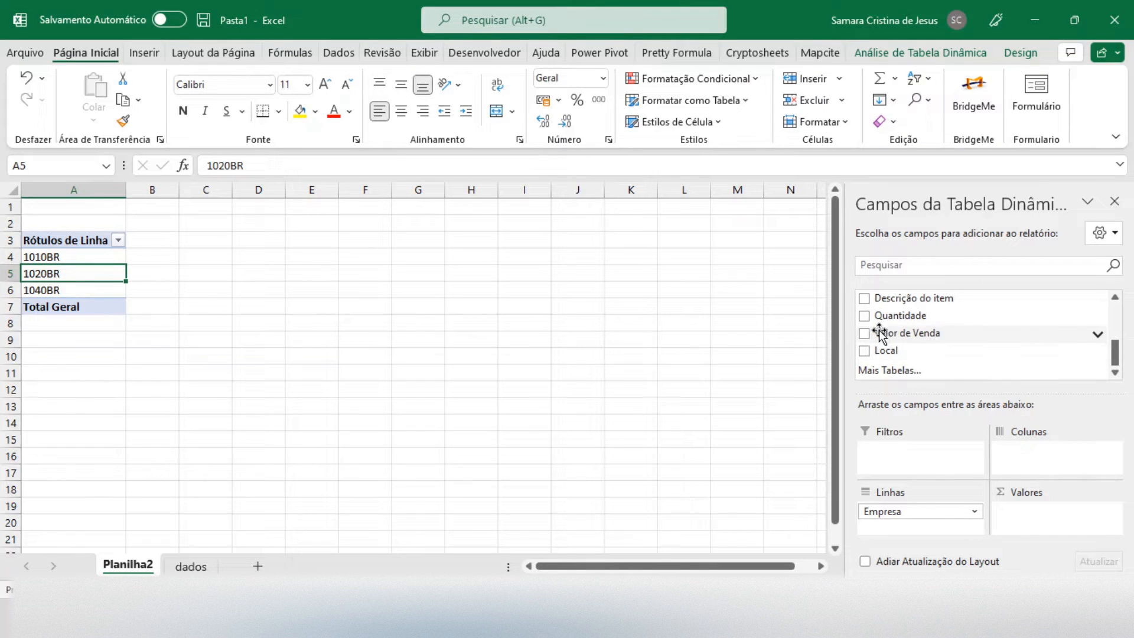
pyautogui.moveTo(874, 337); pyautogui.dragTo(1033, 457)
pyautogui.moveTo(904, 331); pyautogui.dragTo(1043, 515)
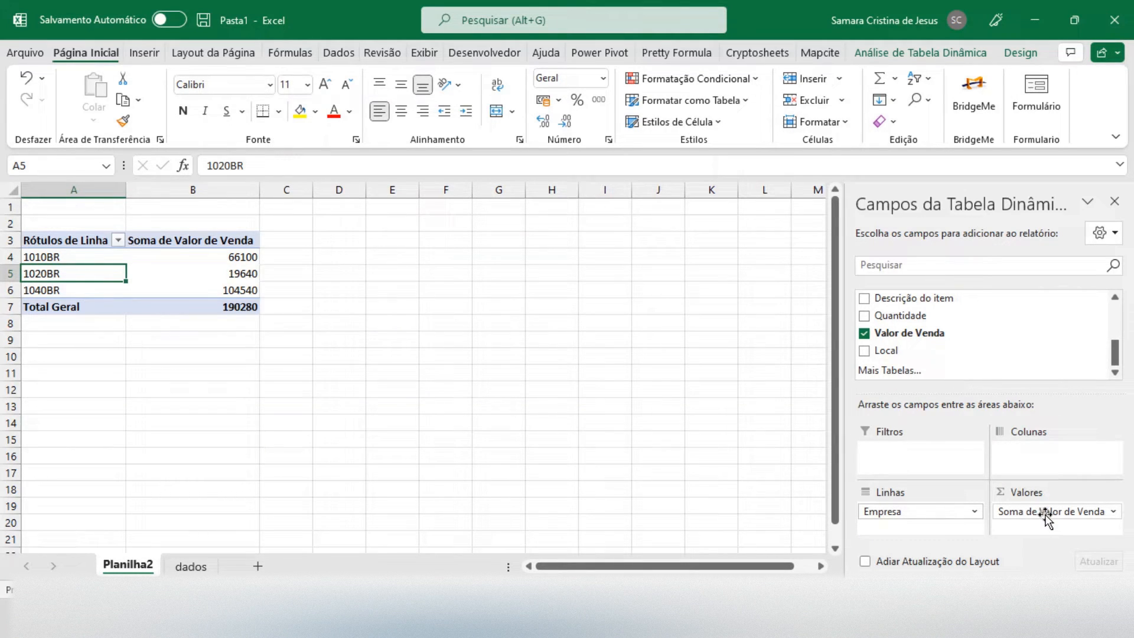
pyautogui.click(229, 287)
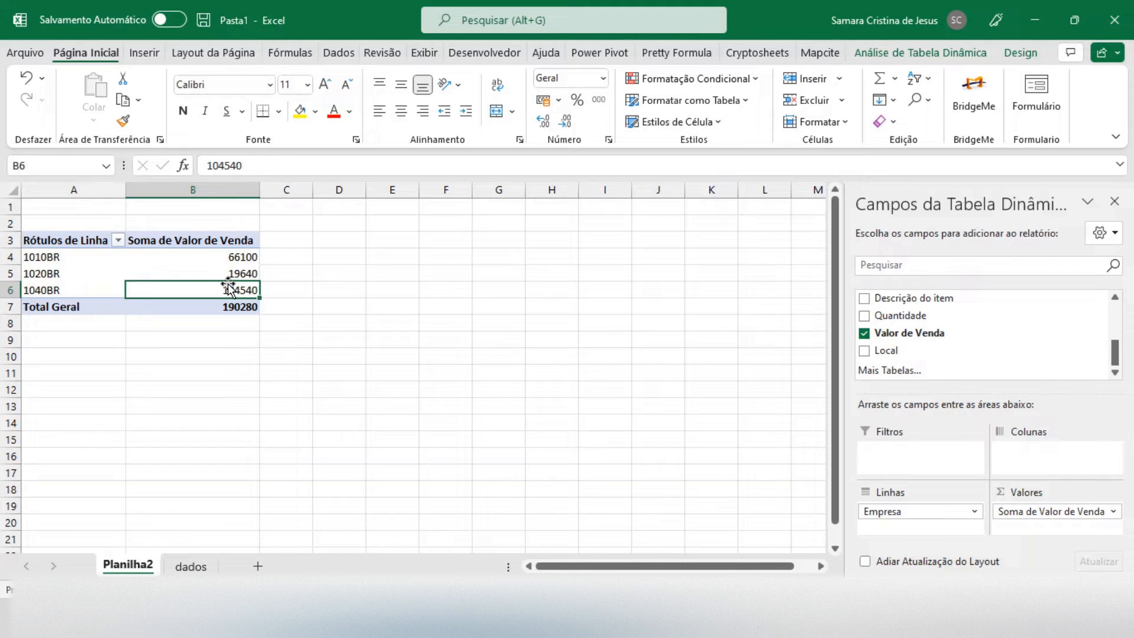
pyautogui.click(1109, 513)
pyautogui.click(1049, 492)
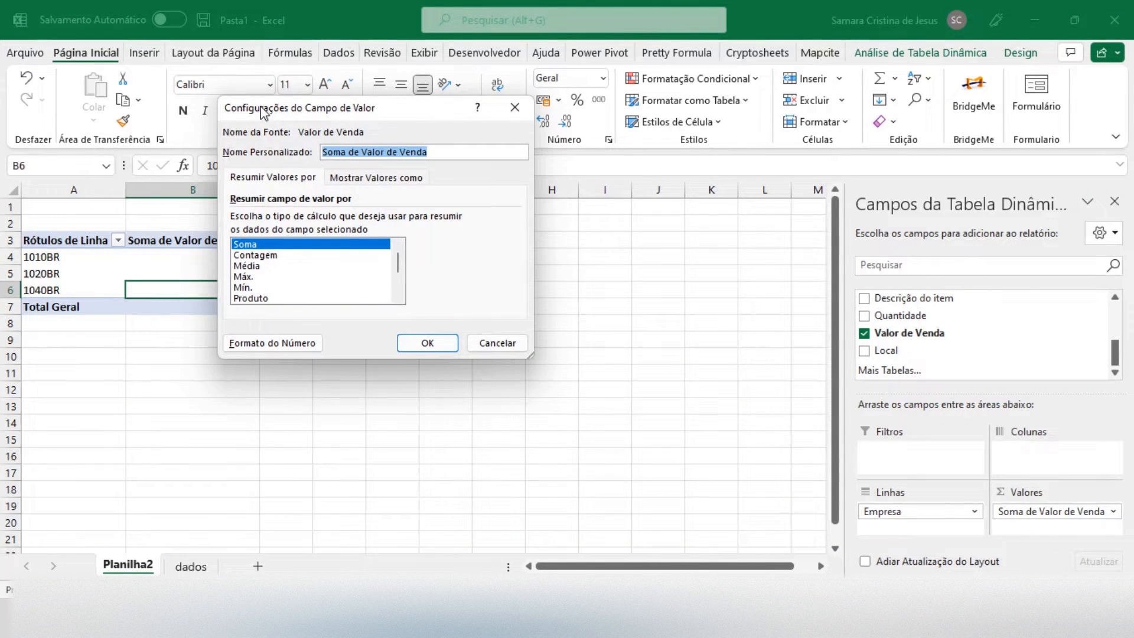
pyautogui.moveTo(263, 118); pyautogui.dragTo(349, 108)
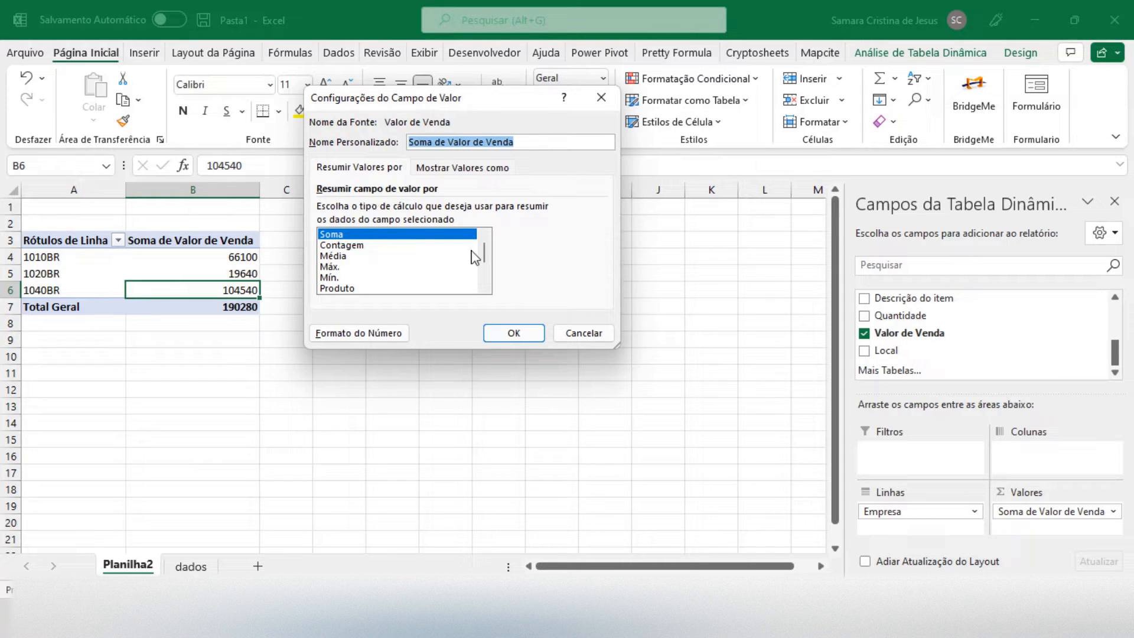
pyautogui.click(582, 334)
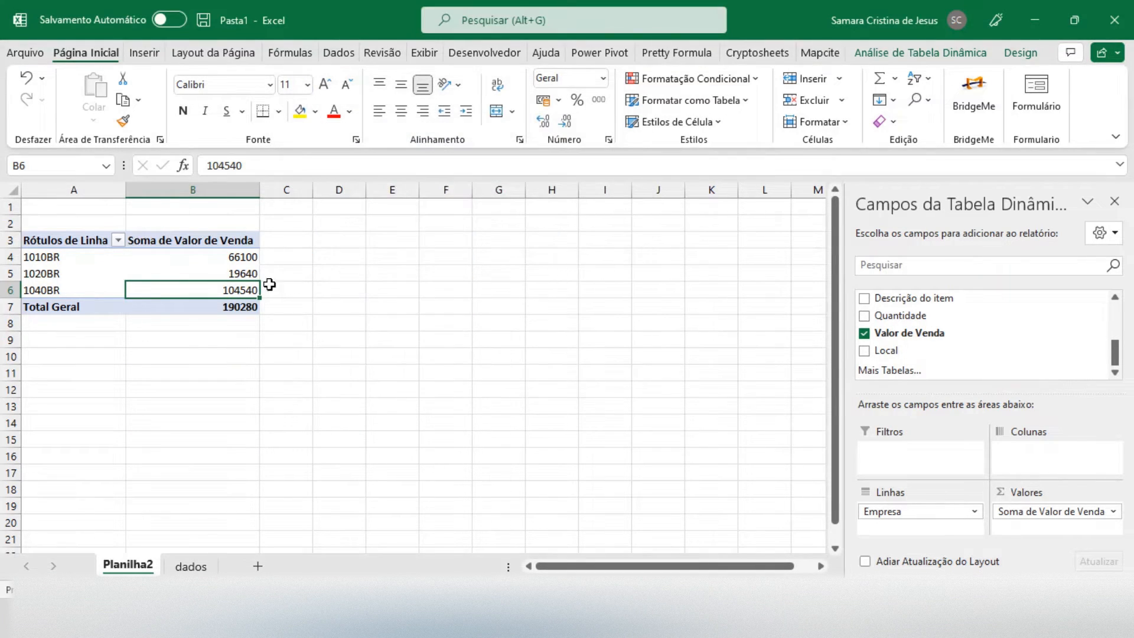
# Format only the 1020BR sales cell as Número with 0 decimal places and the thousands separator.
pyautogui.rightClick(220, 275)
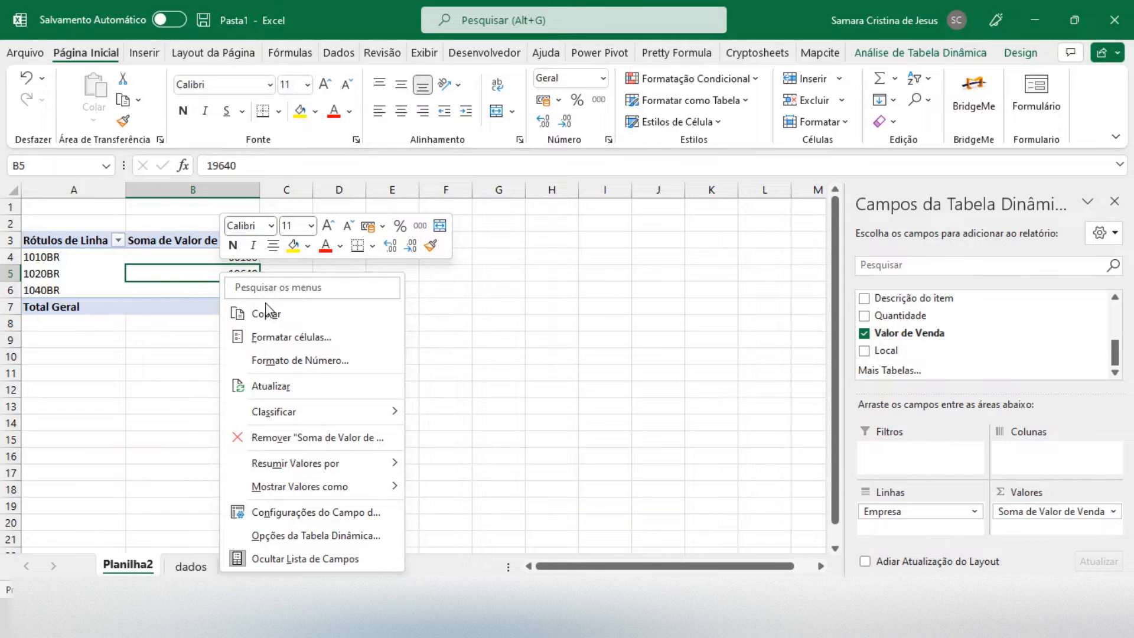
pyautogui.click(287, 341)
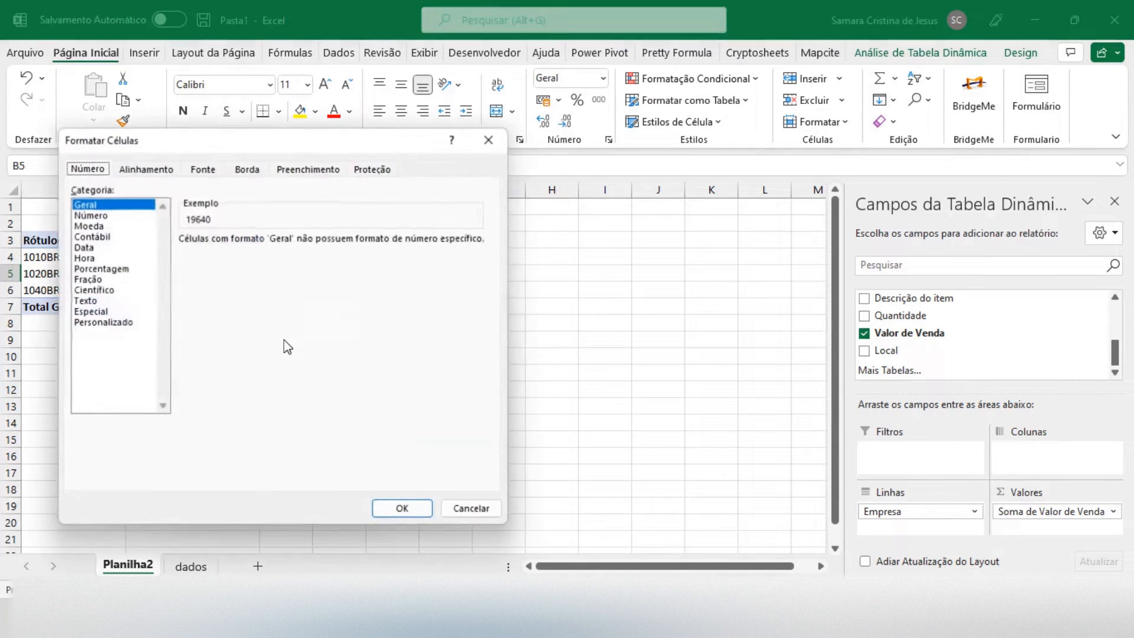
pyautogui.moveTo(203, 146); pyautogui.dragTo(394, 121)
pyautogui.click(270, 192)
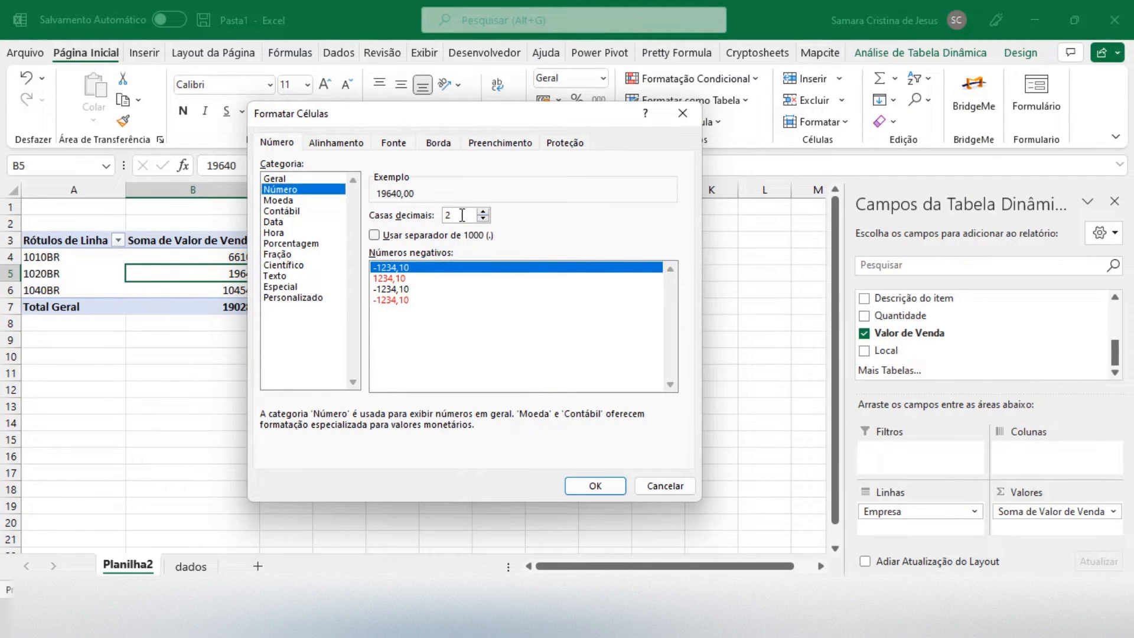
pyautogui.press('BackSpace')
pyautogui.write('0')
pyautogui.click(376, 235)
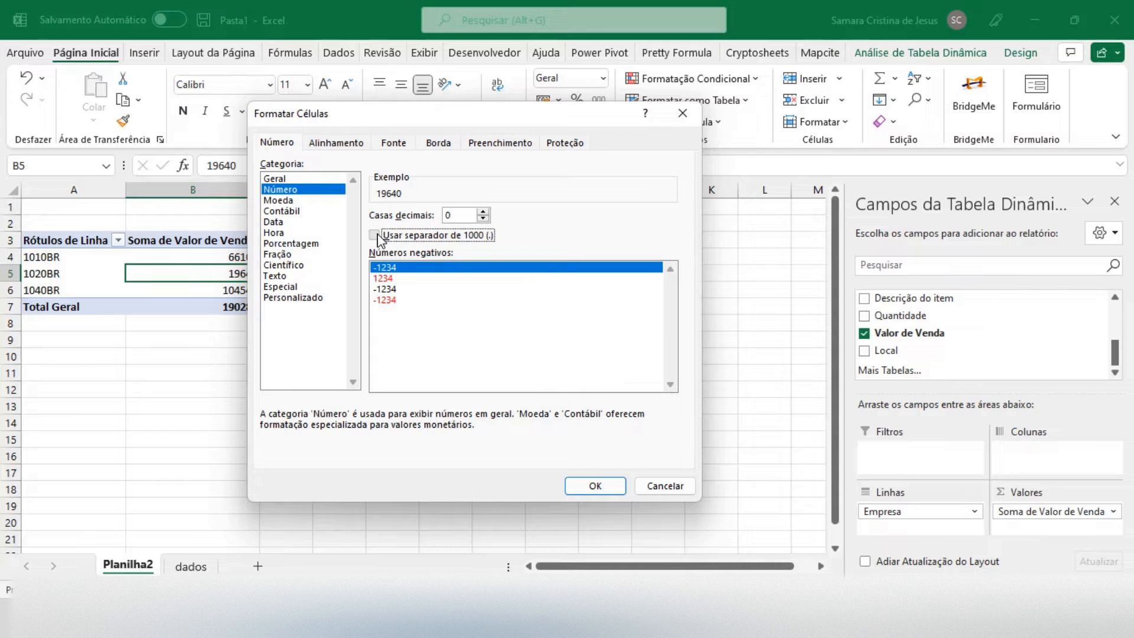
pyautogui.click(601, 485)
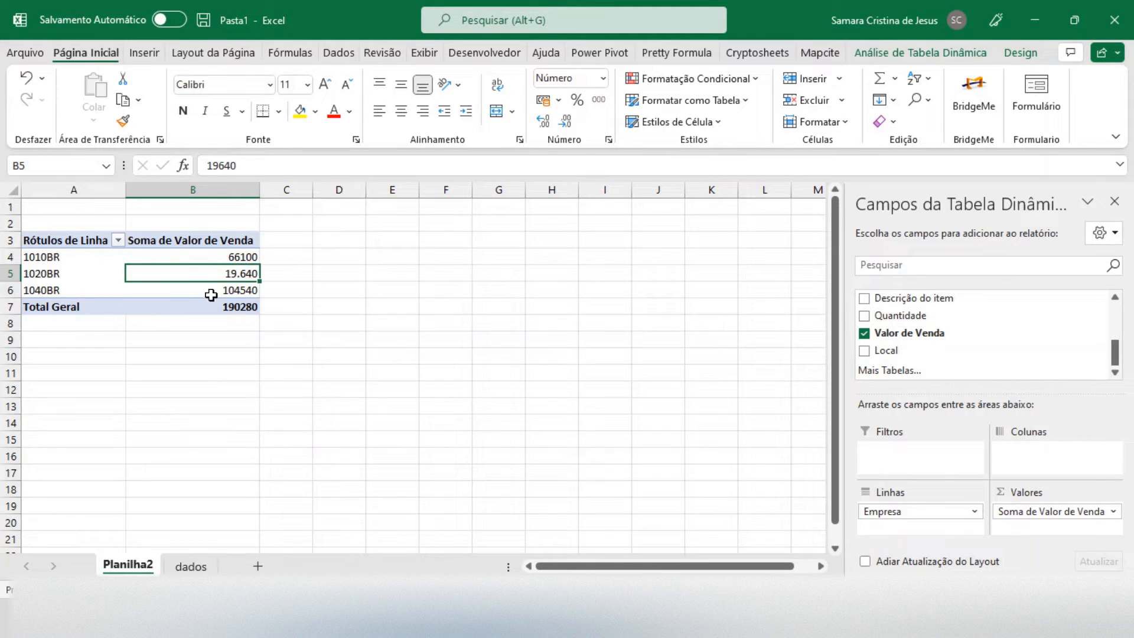
pyautogui.moveTo(211, 293)
# Set the number format of the whole Soma de Valor de Venda field to Número with 0 decimal places and the thousands separator.
pyautogui.click(1045, 511)
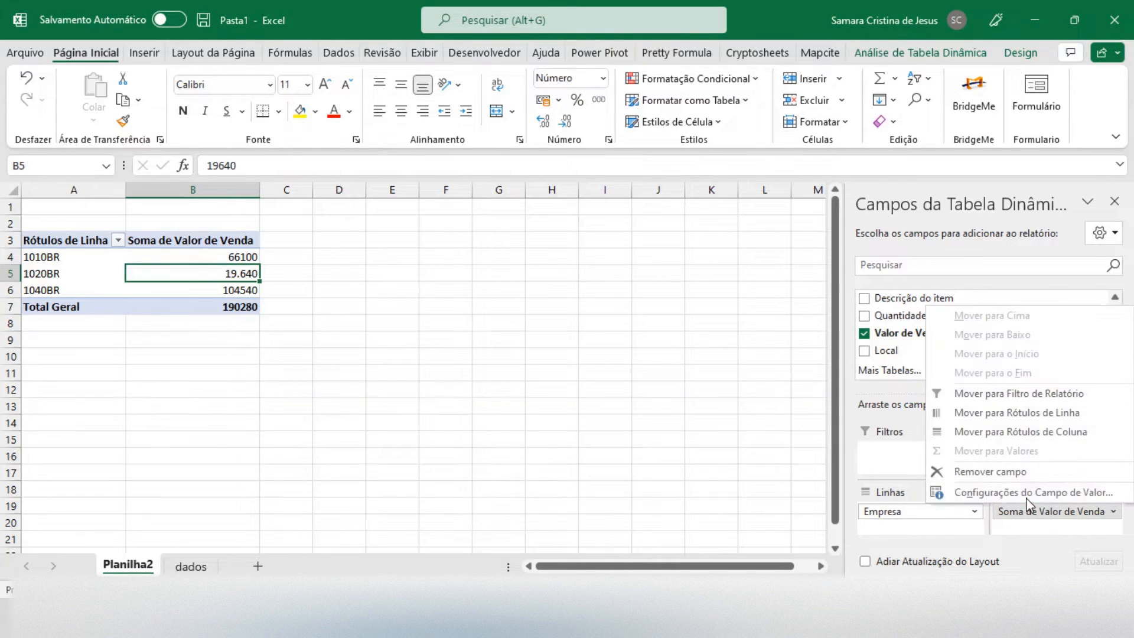
pyautogui.click(1019, 494)
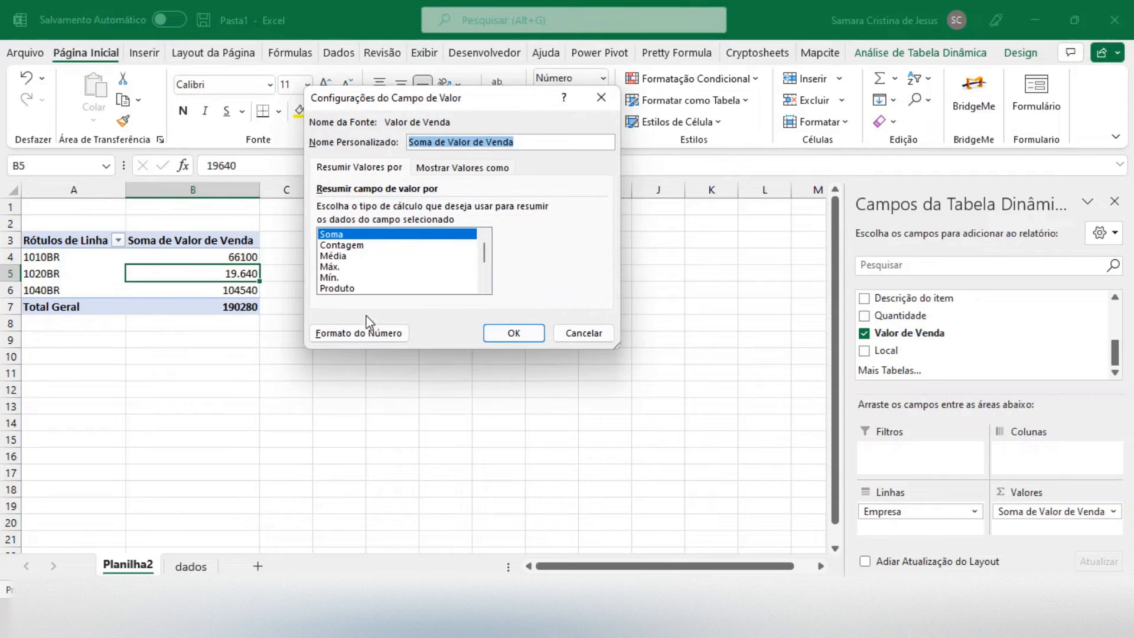
pyautogui.click(374, 333)
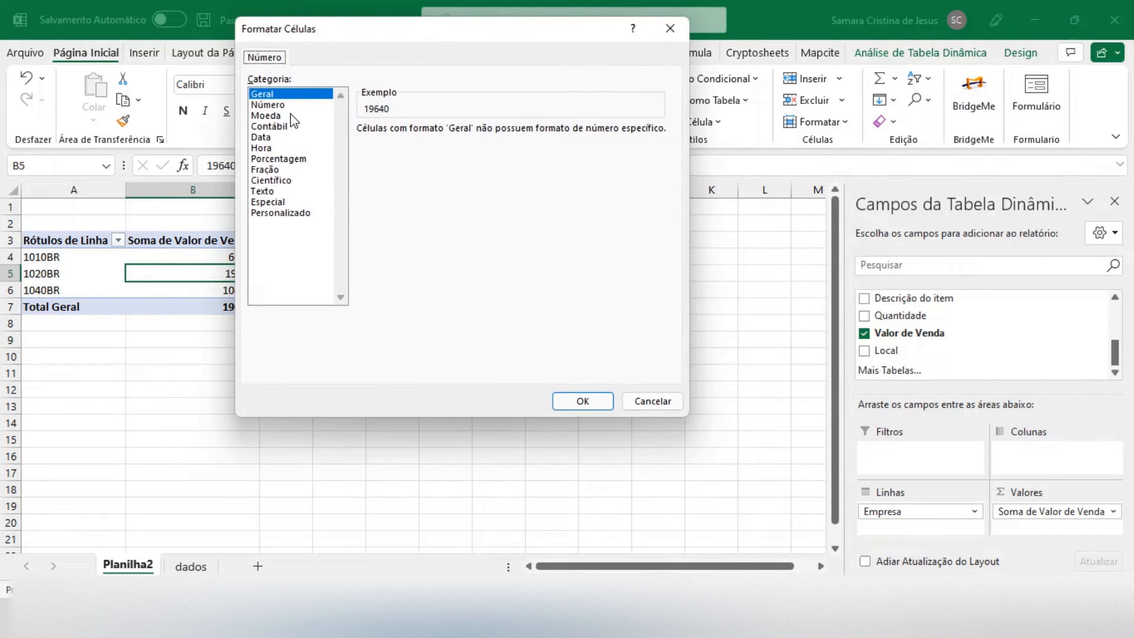
pyautogui.click(288, 105)
pyautogui.click(362, 150)
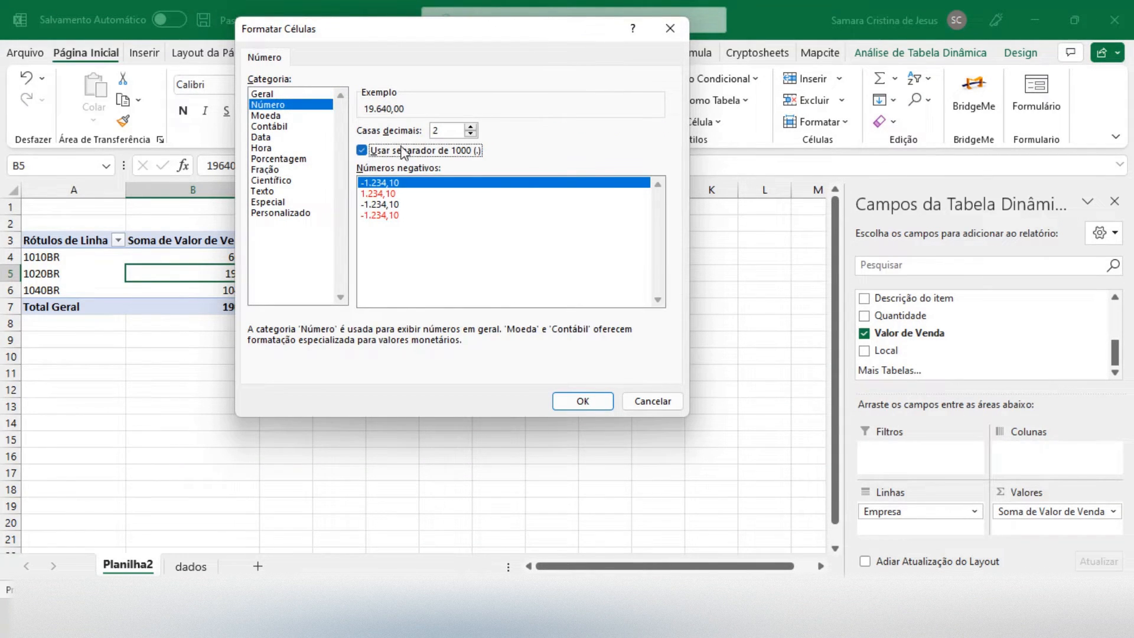
pyautogui.click(455, 130)
pyautogui.press('BackSpace')
pyautogui.write('0')
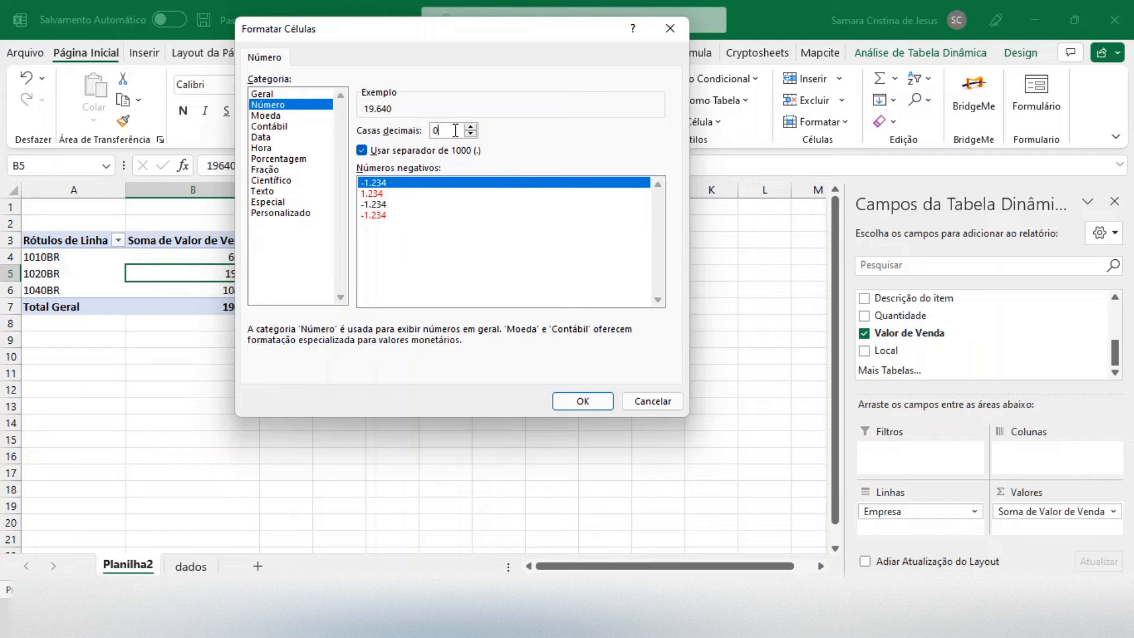
pyautogui.click(577, 400)
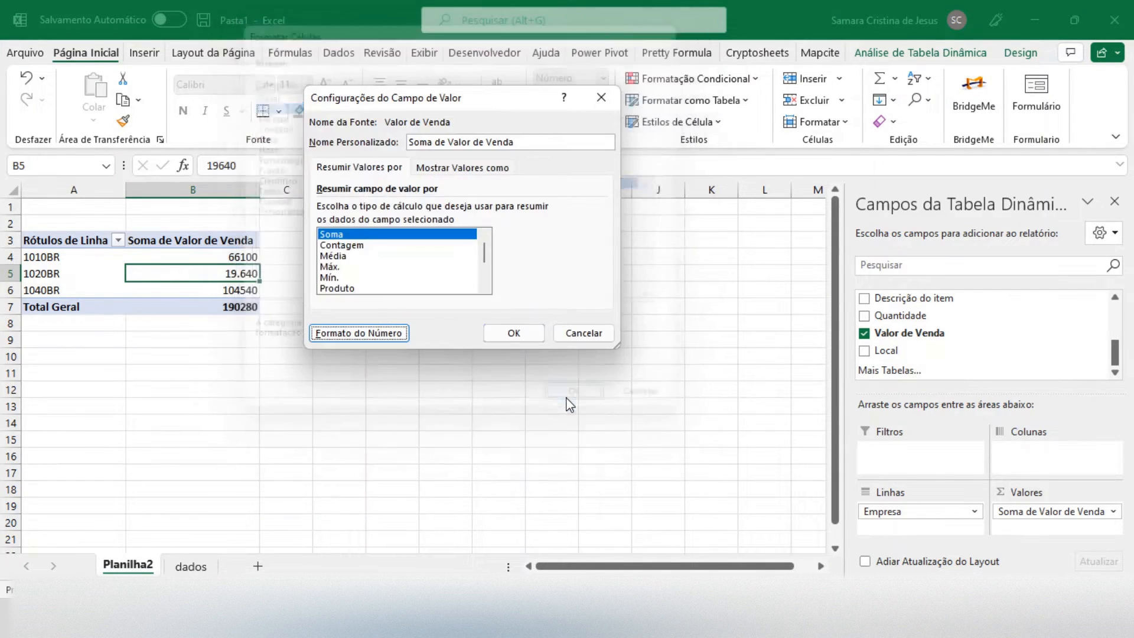
pyautogui.click(514, 332)
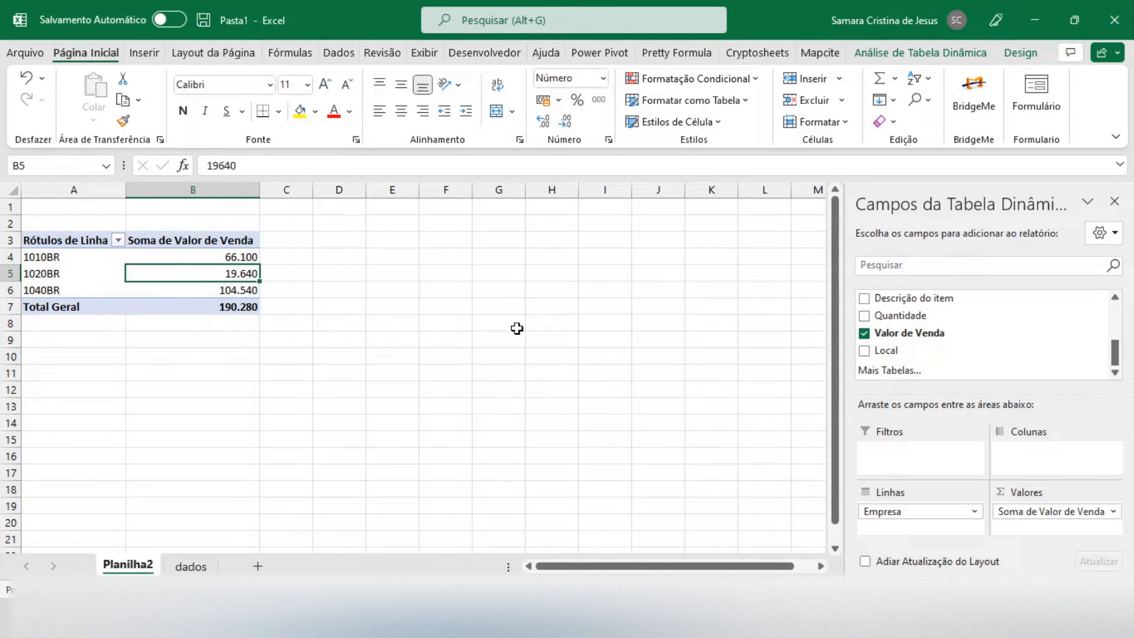
# Try several pivot table styles and apply a Média style with a blue header row.
pyautogui.click(883, 58)
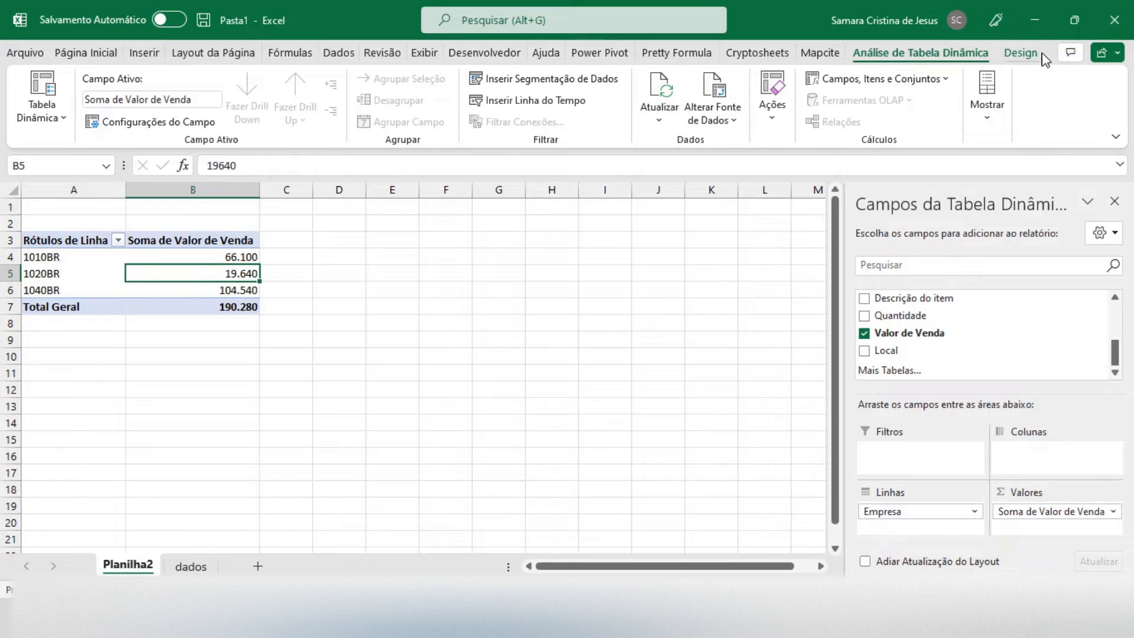
pyautogui.click(1024, 54)
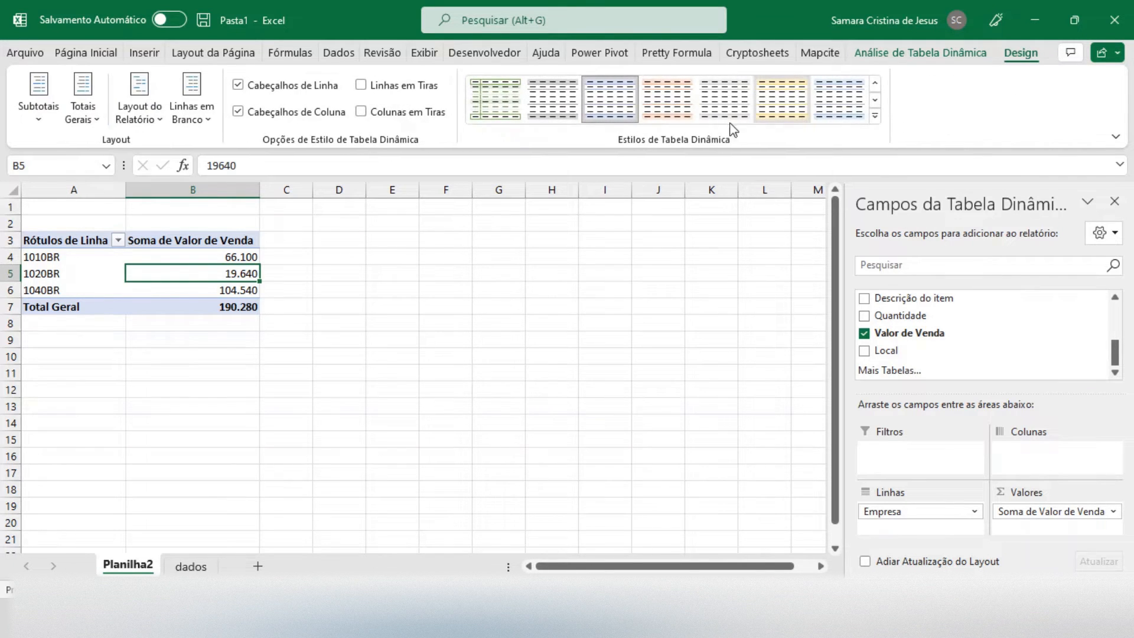
pyautogui.click(842, 112)
pyautogui.click(773, 111)
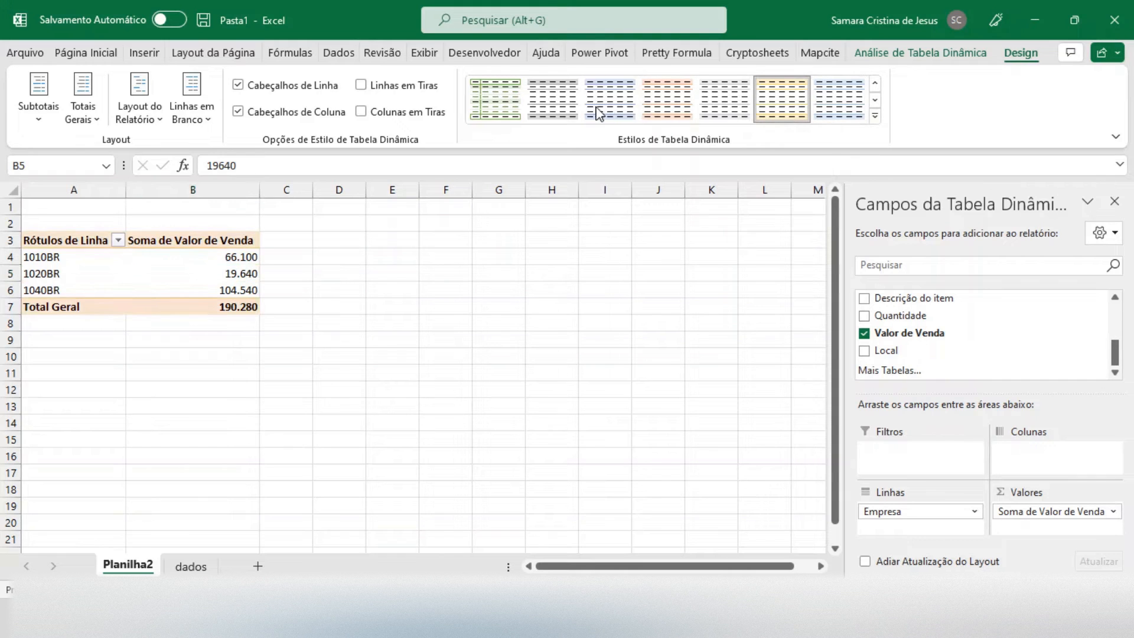
pyautogui.click(512, 115)
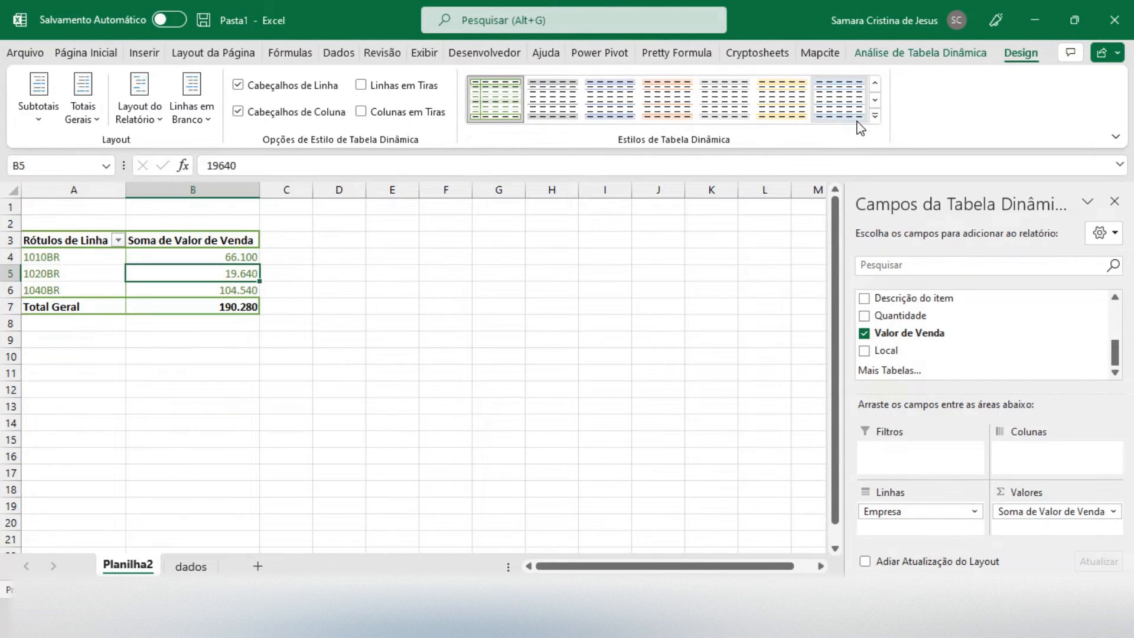
pyautogui.click(876, 117)
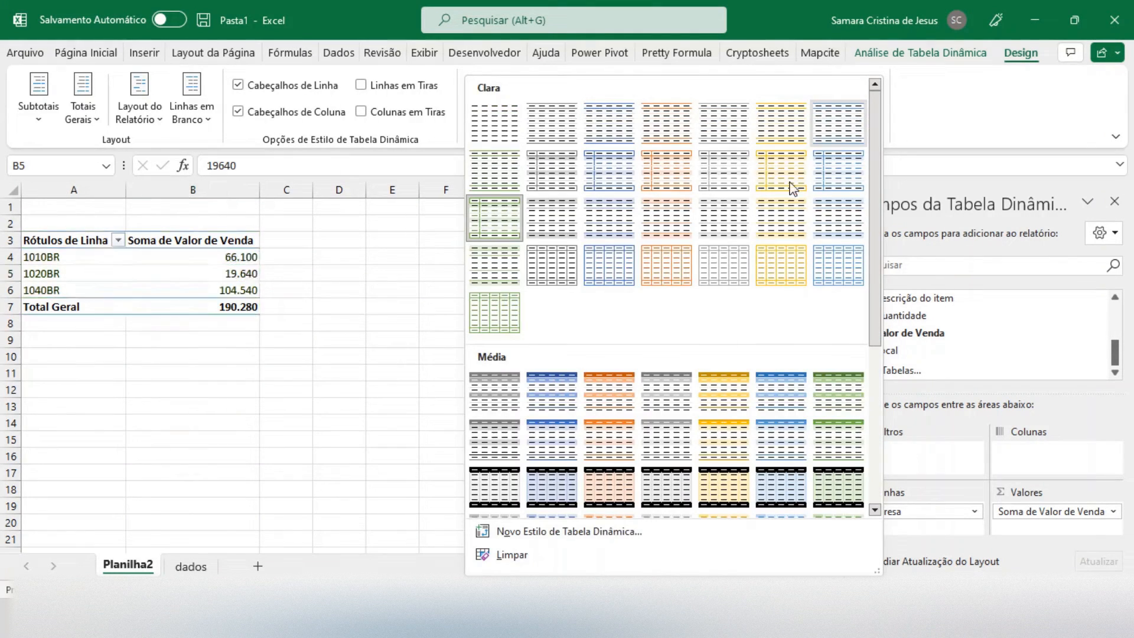
pyautogui.click(550, 397)
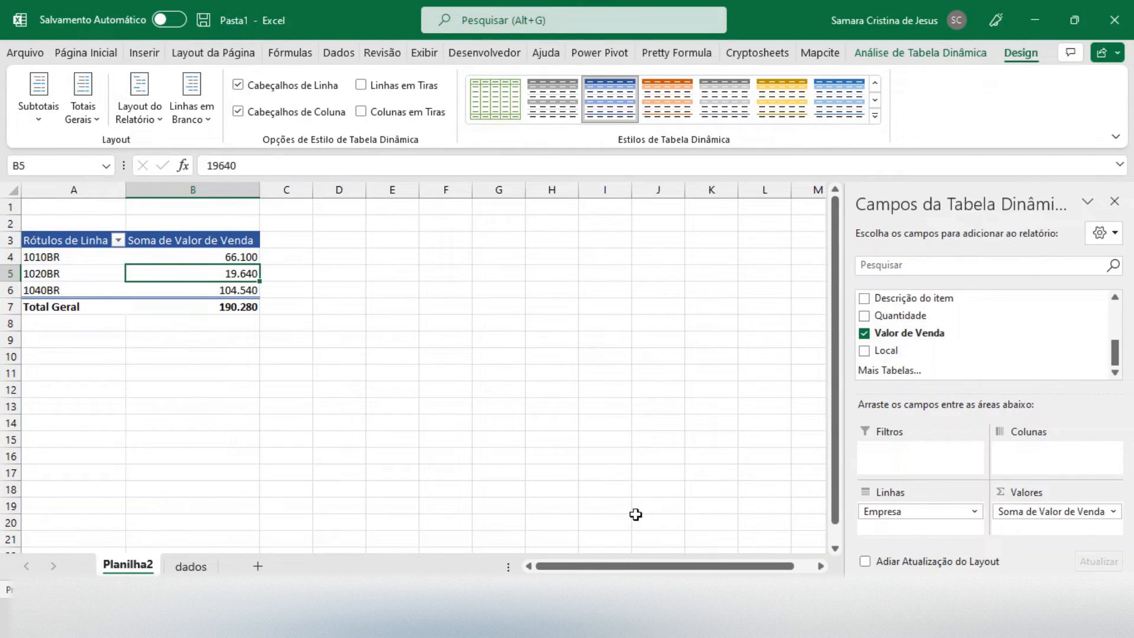
# Replace the Empresa field with Nome Empresa in the pivot table's Linhas area.
pyautogui.moveTo(1119, 354); pyautogui.dragTo(1125, 319)
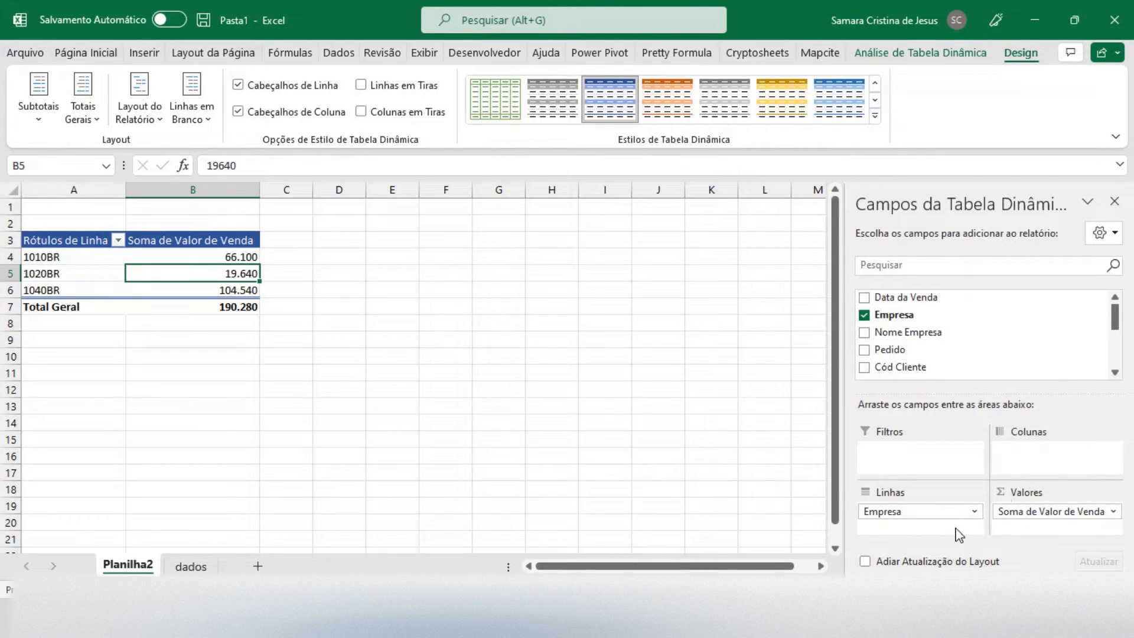
pyautogui.moveTo(926, 511); pyautogui.dragTo(943, 357)
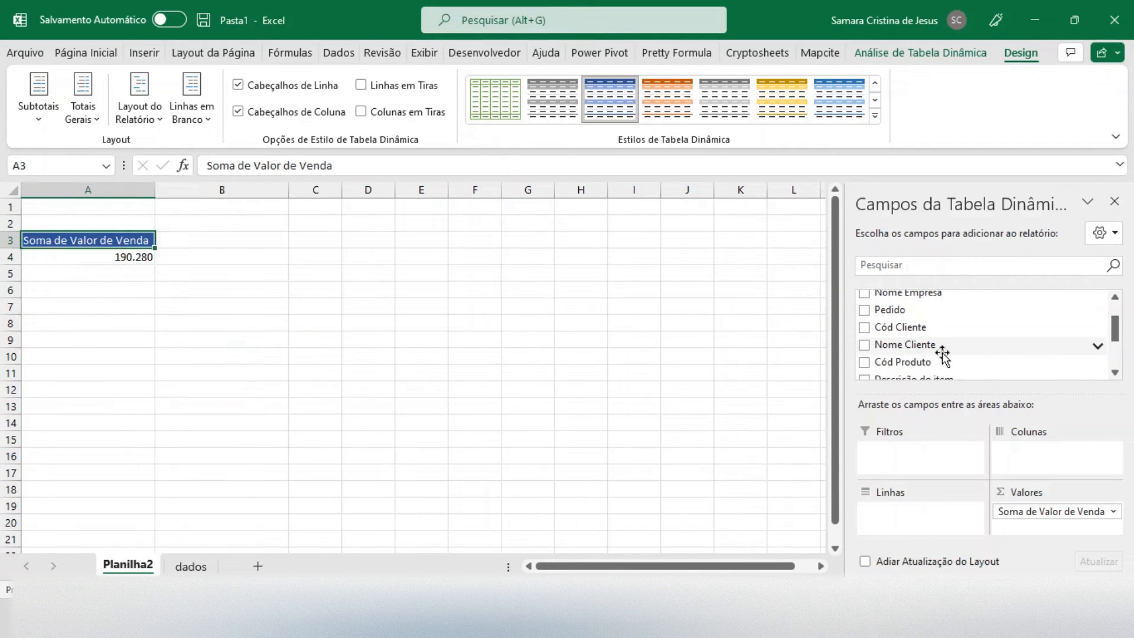
pyautogui.moveTo(1115, 331); pyautogui.dragTo(1114, 317)
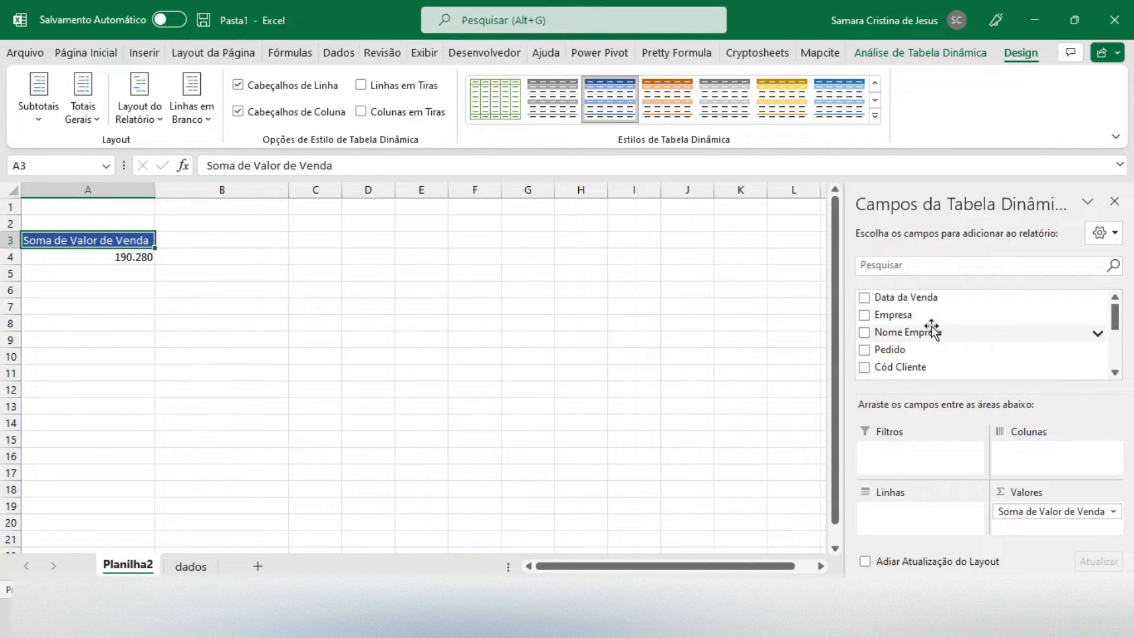
pyautogui.moveTo(927, 329); pyautogui.dragTo(898, 517)
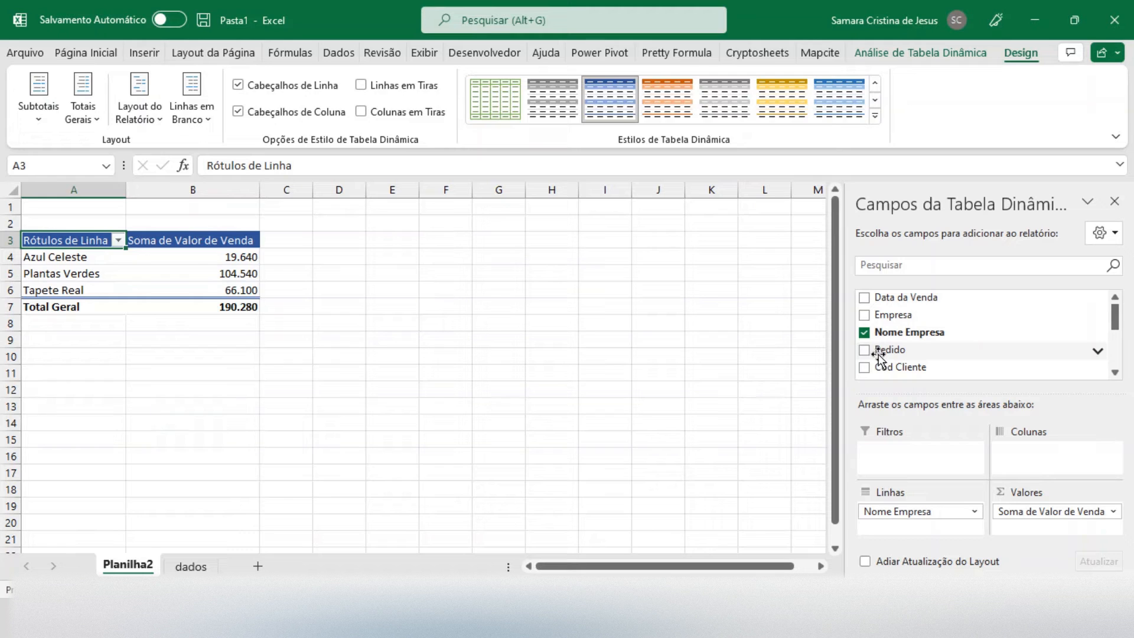
# Add the Pedido field below Nome Empresa in the Linhas area and show the report in Formato de Tabela.
pyautogui.moveTo(878, 356); pyautogui.dragTo(897, 526)
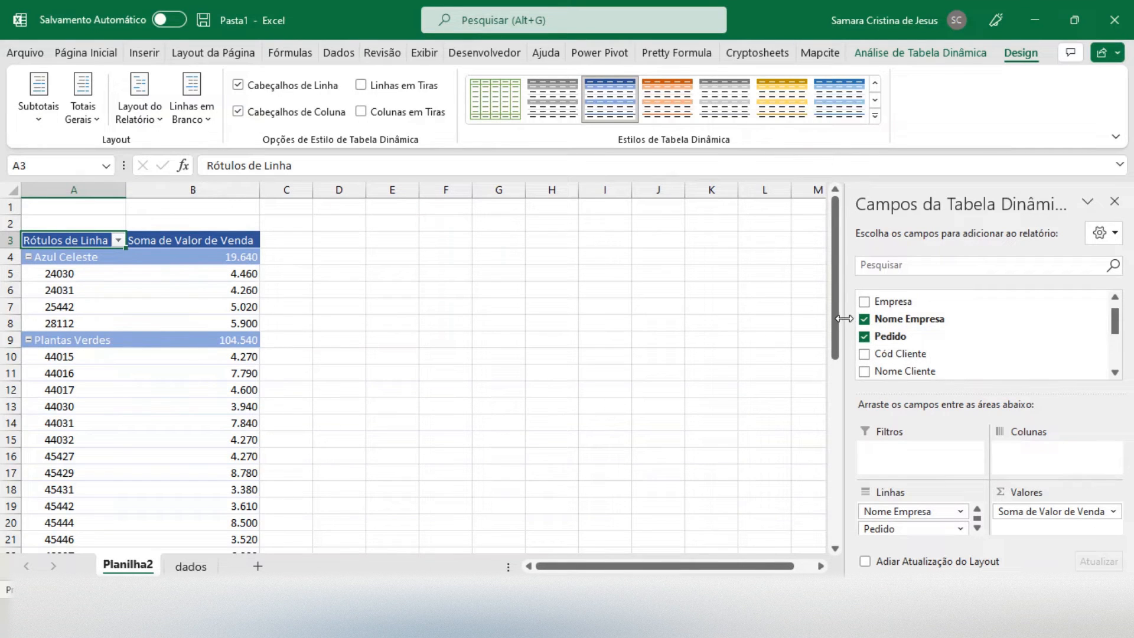
pyautogui.moveTo(839, 319); pyautogui.dragTo(823, 293)
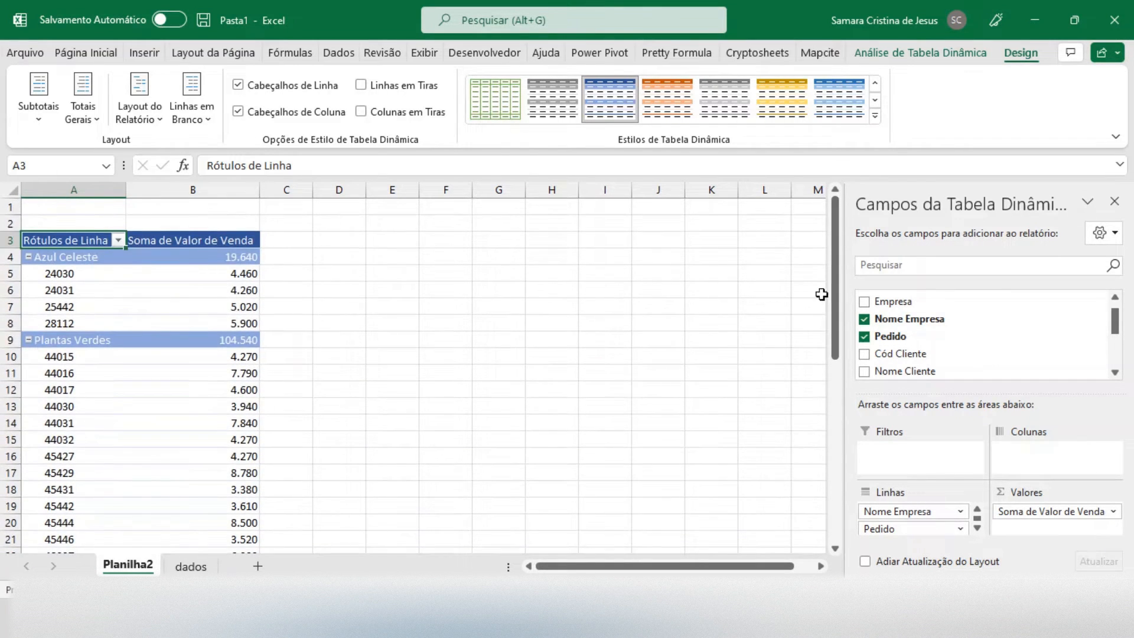
pyautogui.click(136, 118)
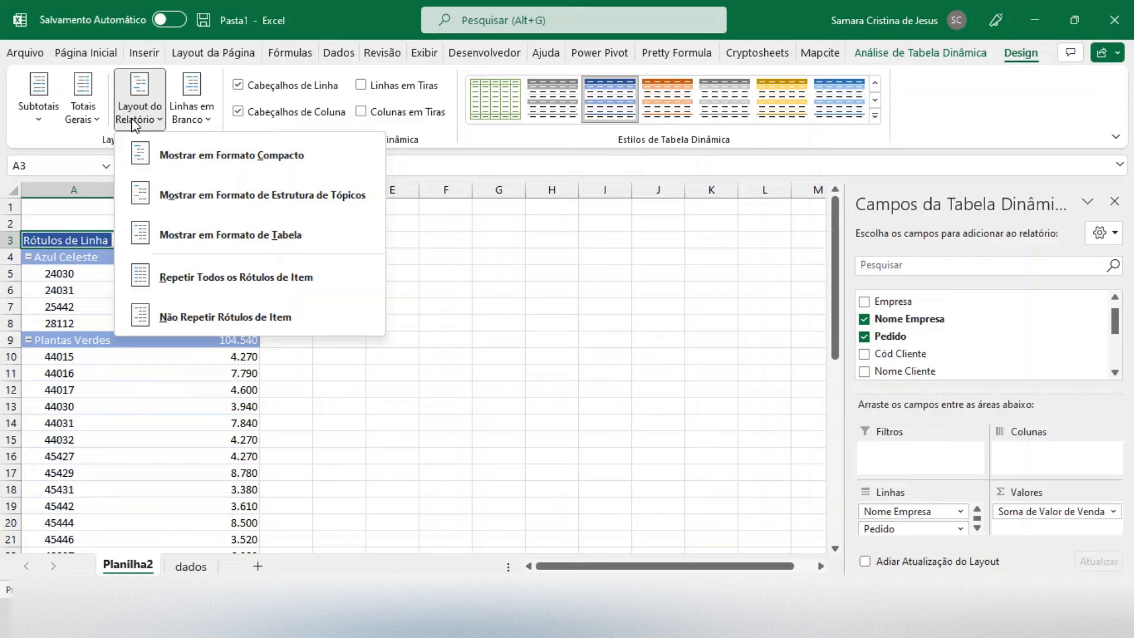
pyautogui.click(204, 236)
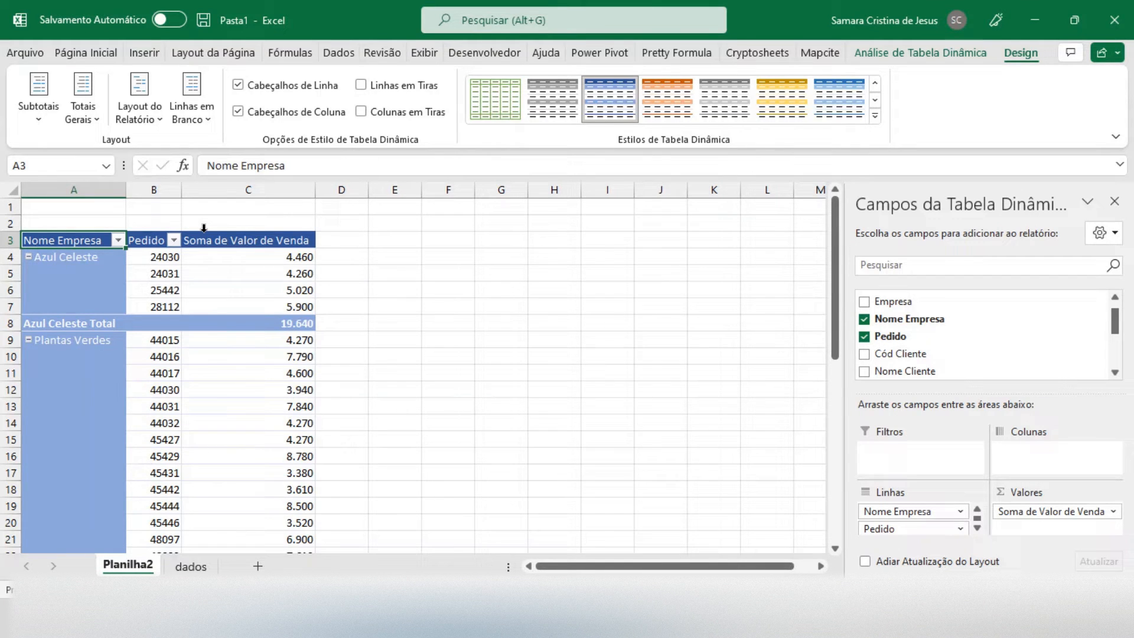
# Apply a Clara pivot table style with thin blue lines and no header fill.
pyautogui.click(560, 106)
pyautogui.click(874, 115)
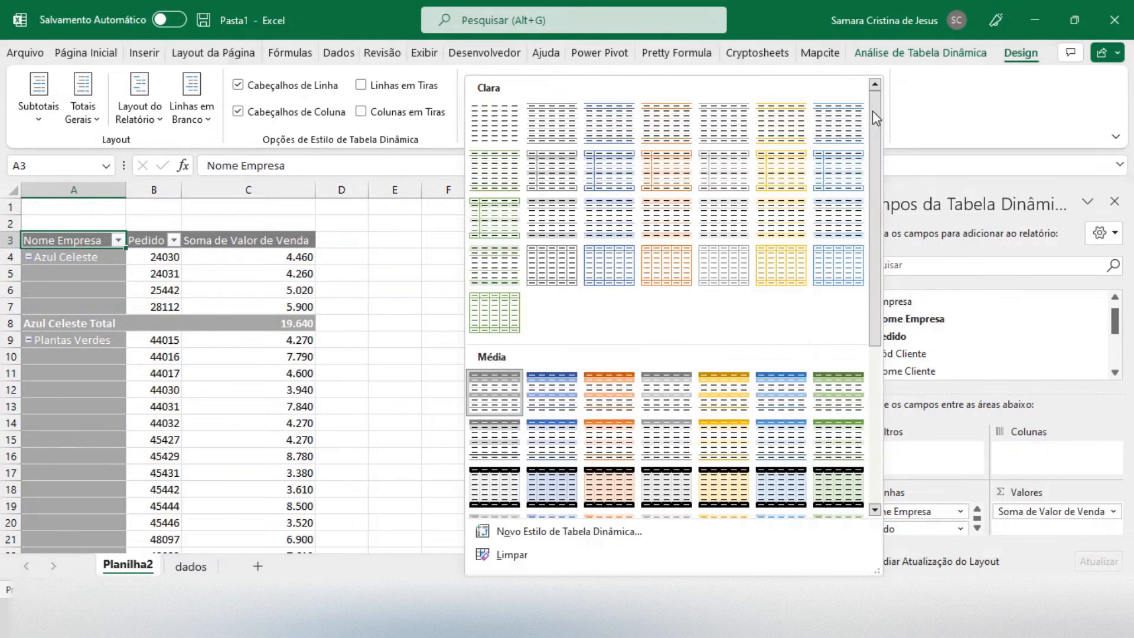
pyautogui.click(600, 126)
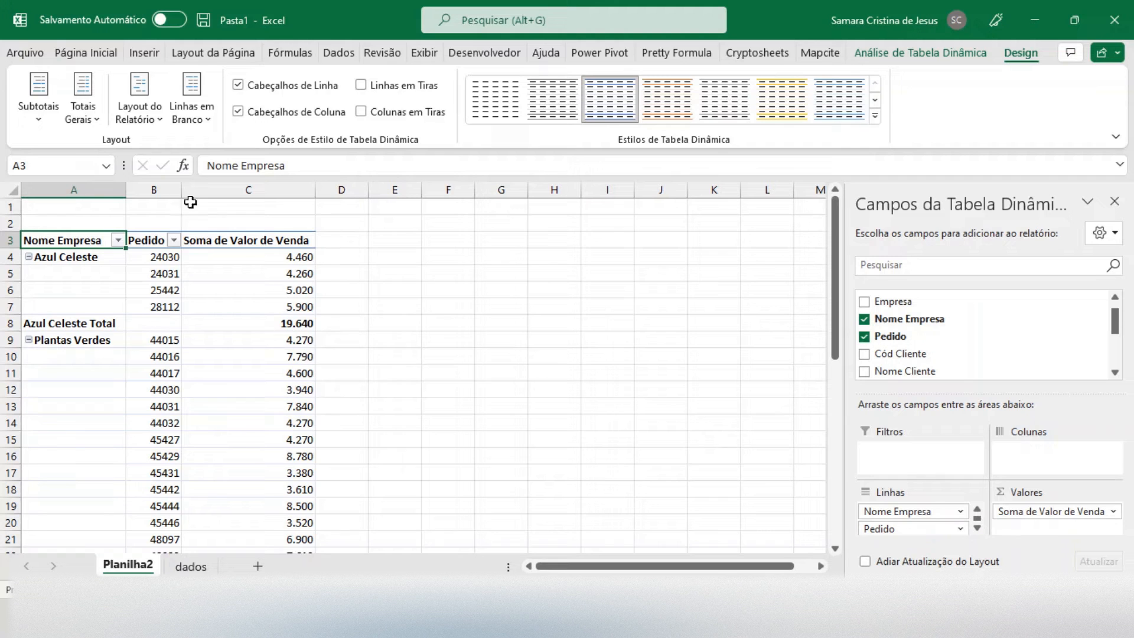
# Show the pivot table report in Formato Compacto, and switch it to Formato de Estrutura de Tópicos.
pyautogui.click(147, 120)
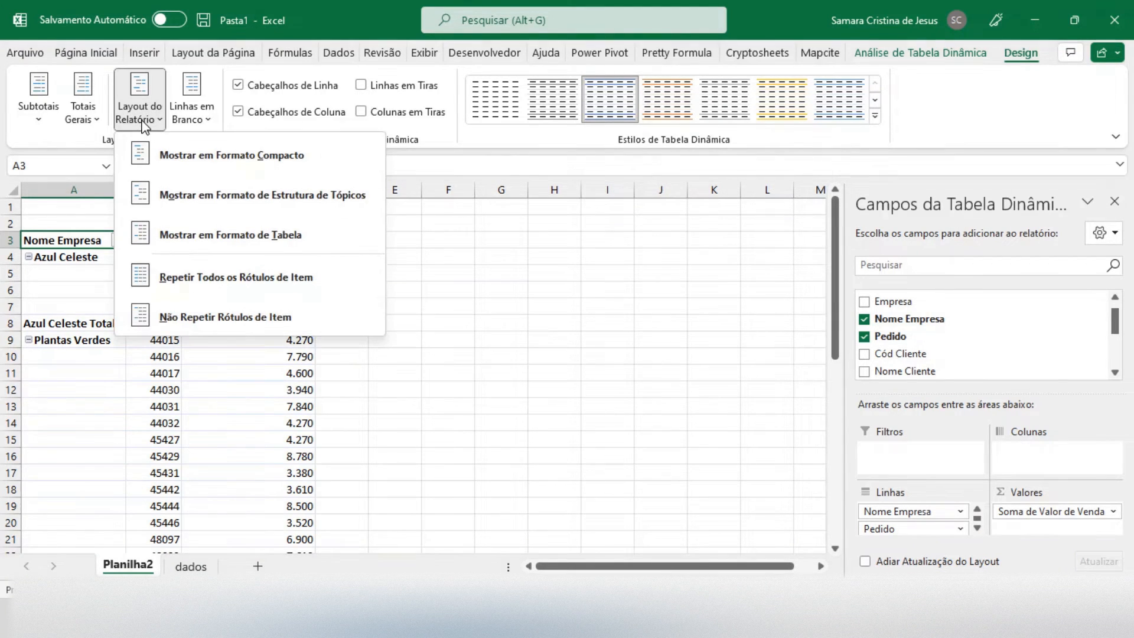
pyautogui.click(165, 159)
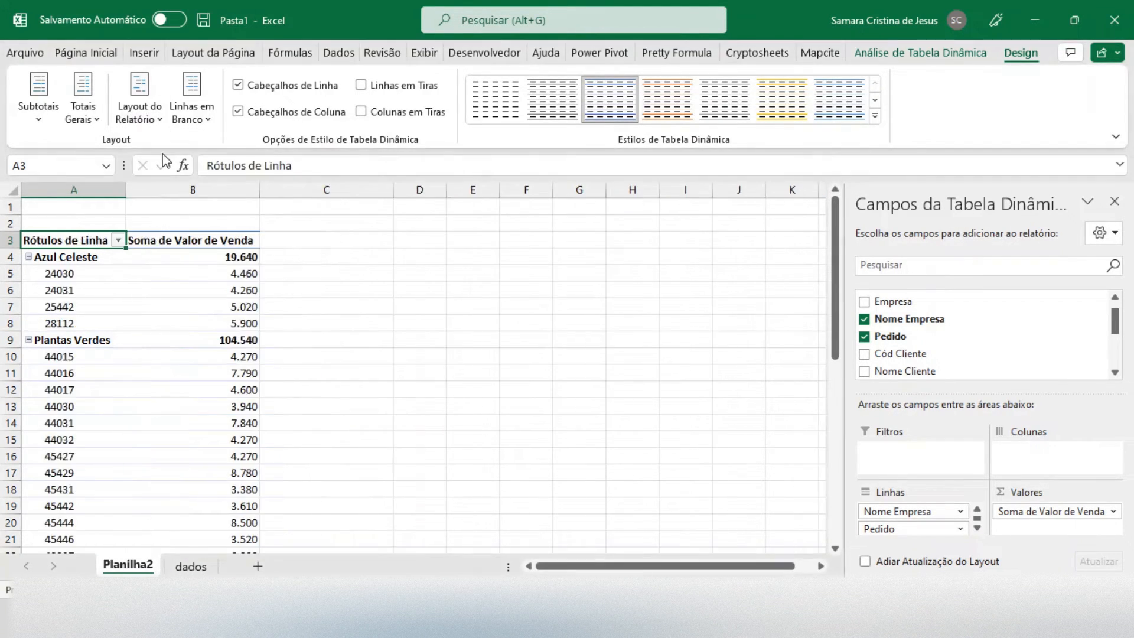
pyautogui.click(140, 112)
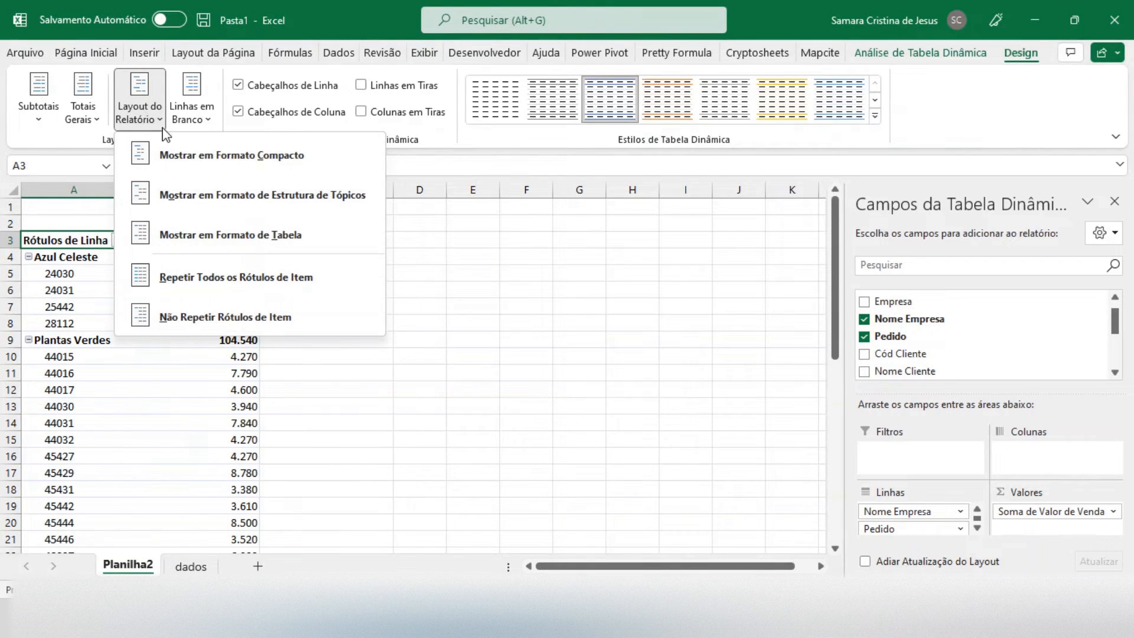
pyautogui.click(195, 195)
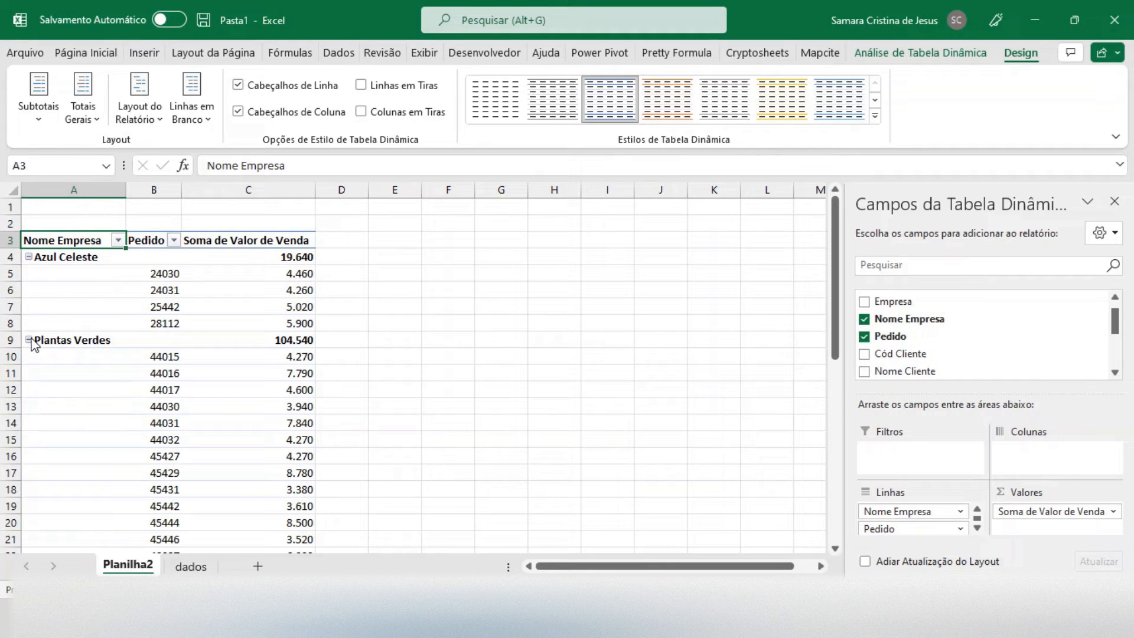
# Collapse the Azul Celeste, Plantas Verdes and Tapete Real groups in the pivot table, and expand them again.
pyautogui.click(28, 258)
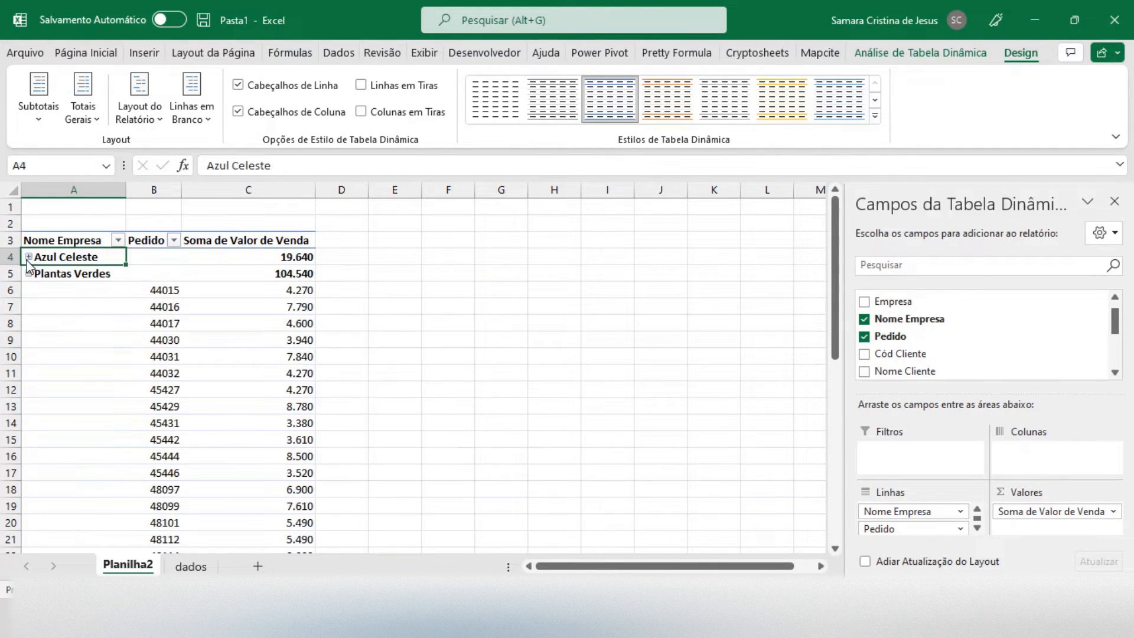
pyautogui.click(28, 273)
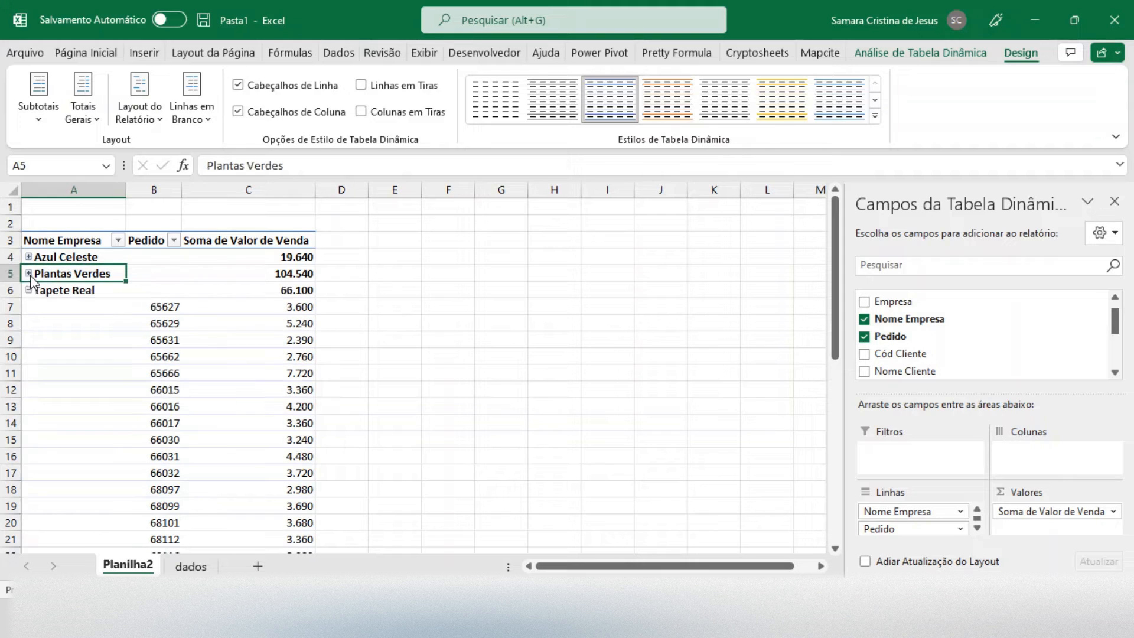
pyautogui.click(28, 290)
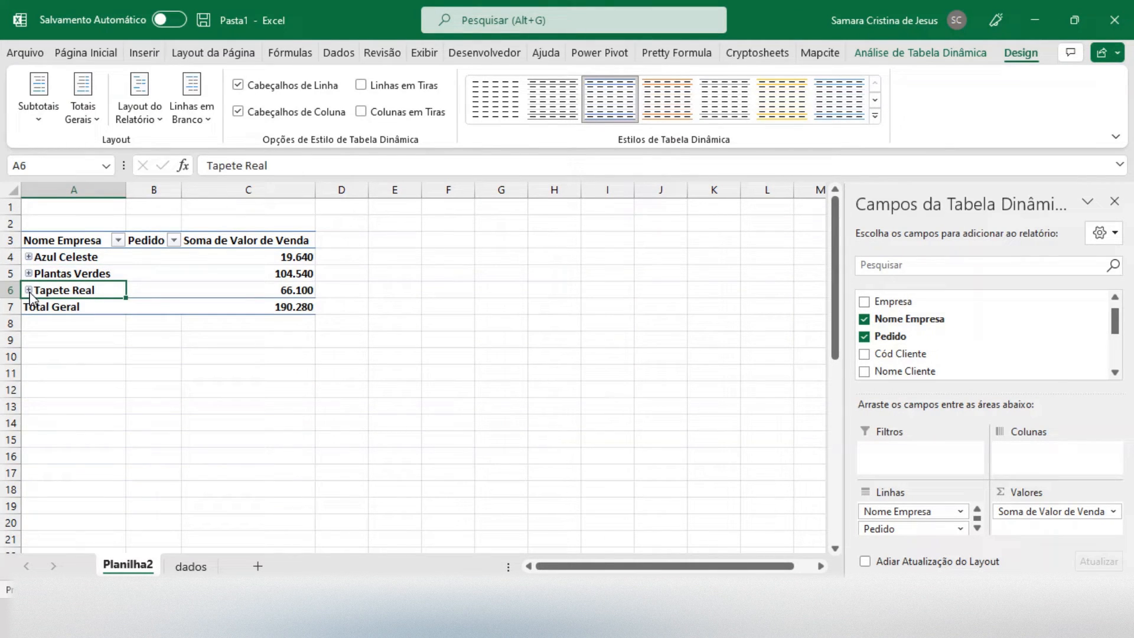
pyautogui.click(28, 290)
pyautogui.click(28, 274)
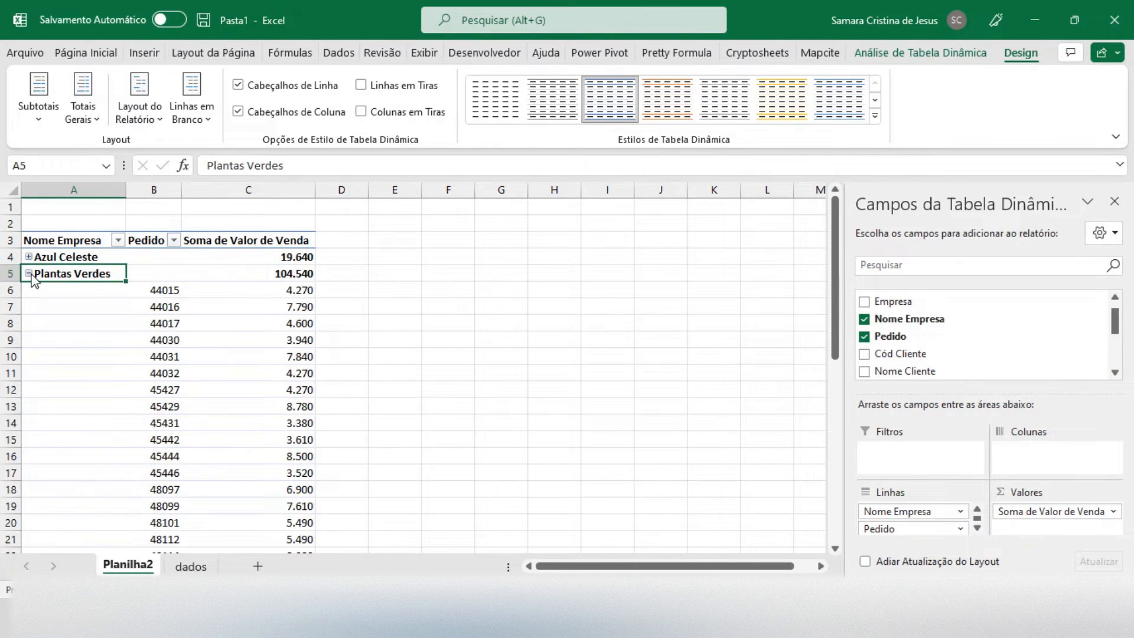
pyautogui.click(29, 257)
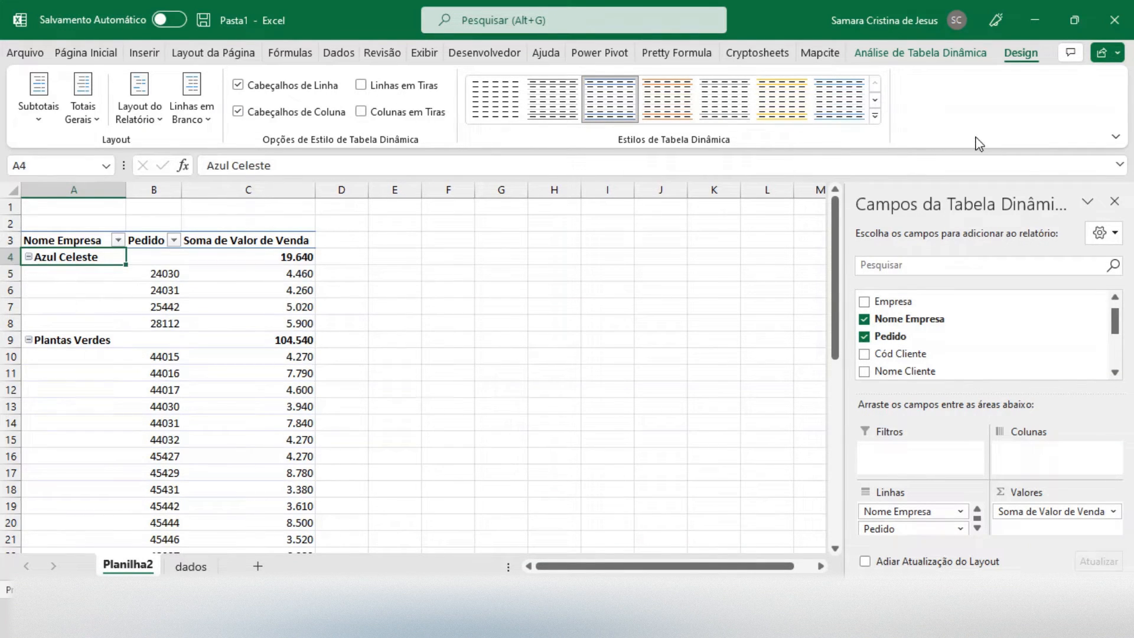
# Hide the pivot table's expand/collapse +/- buttons, and show them again.
pyautogui.click(920, 64)
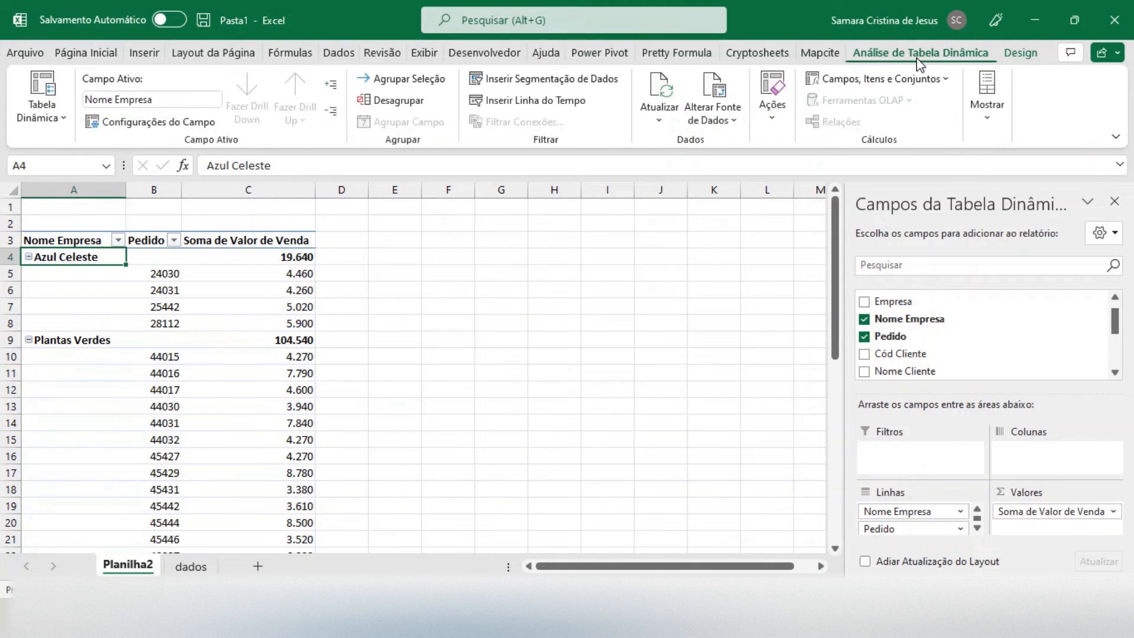
pyautogui.click(982, 119)
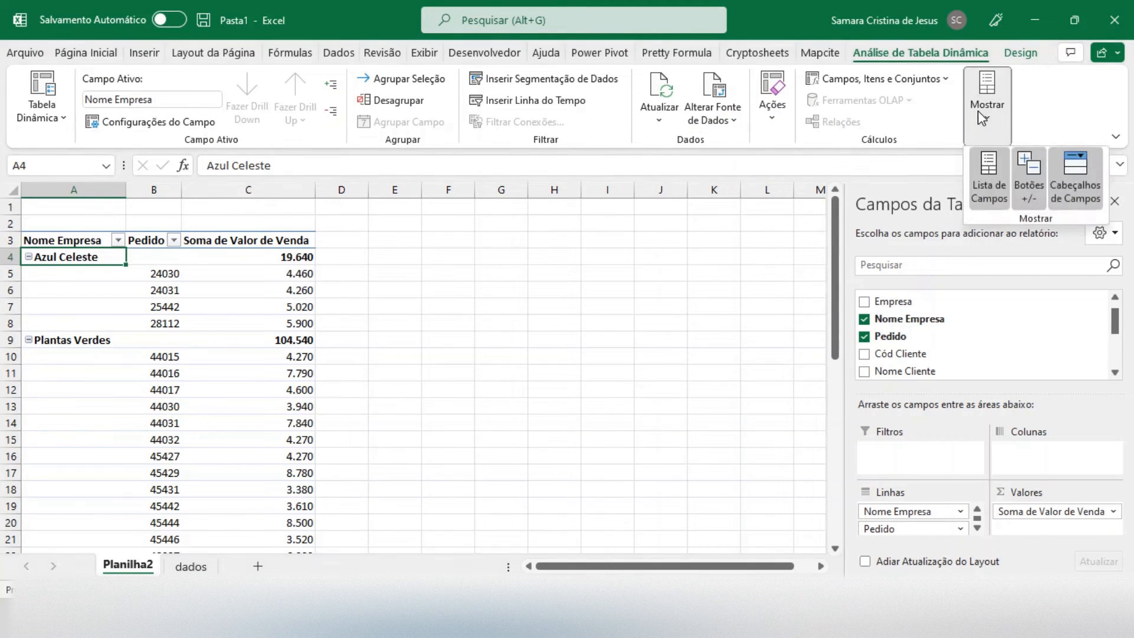
pyautogui.click(1025, 205)
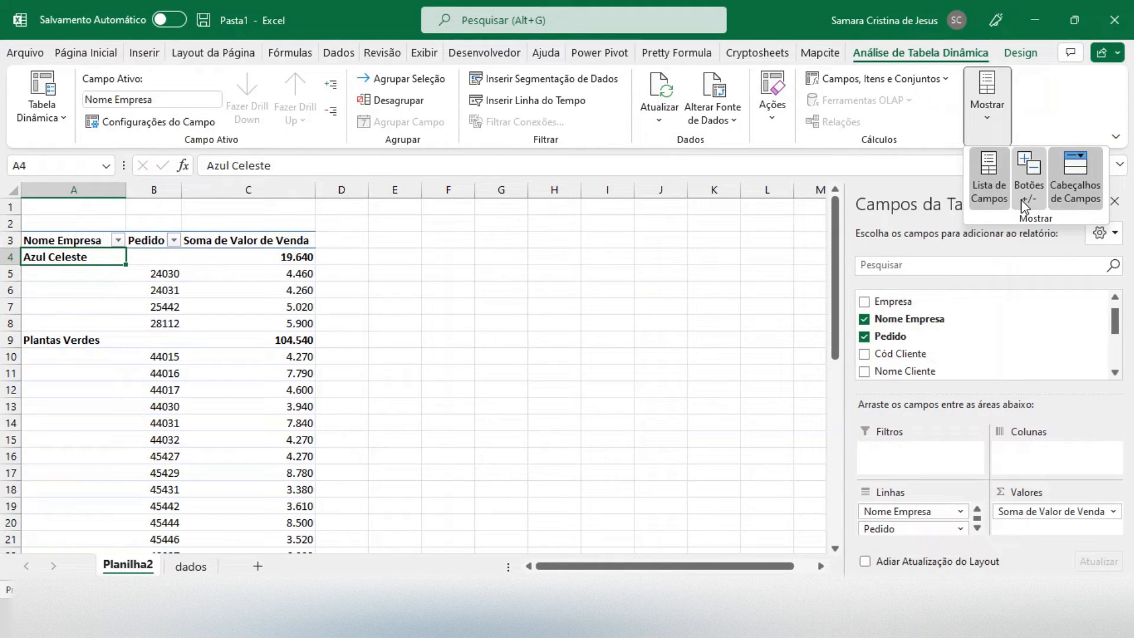
pyautogui.click(1025, 205)
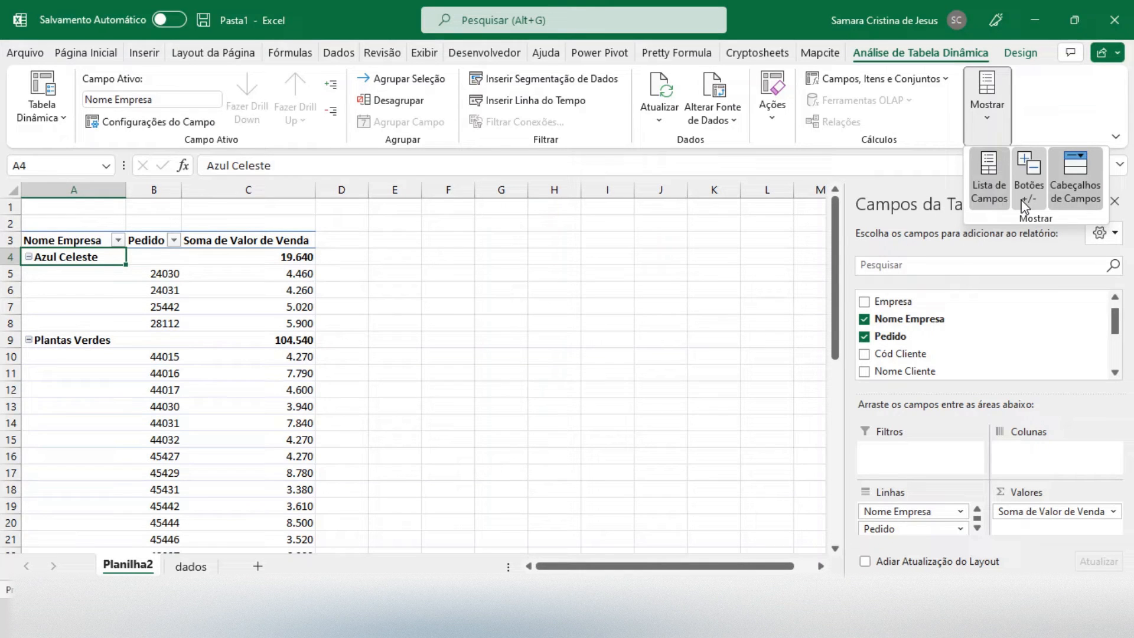
# Repeat all item labels in the pivot table so the company name fills every order row.
pyautogui.click(1013, 56)
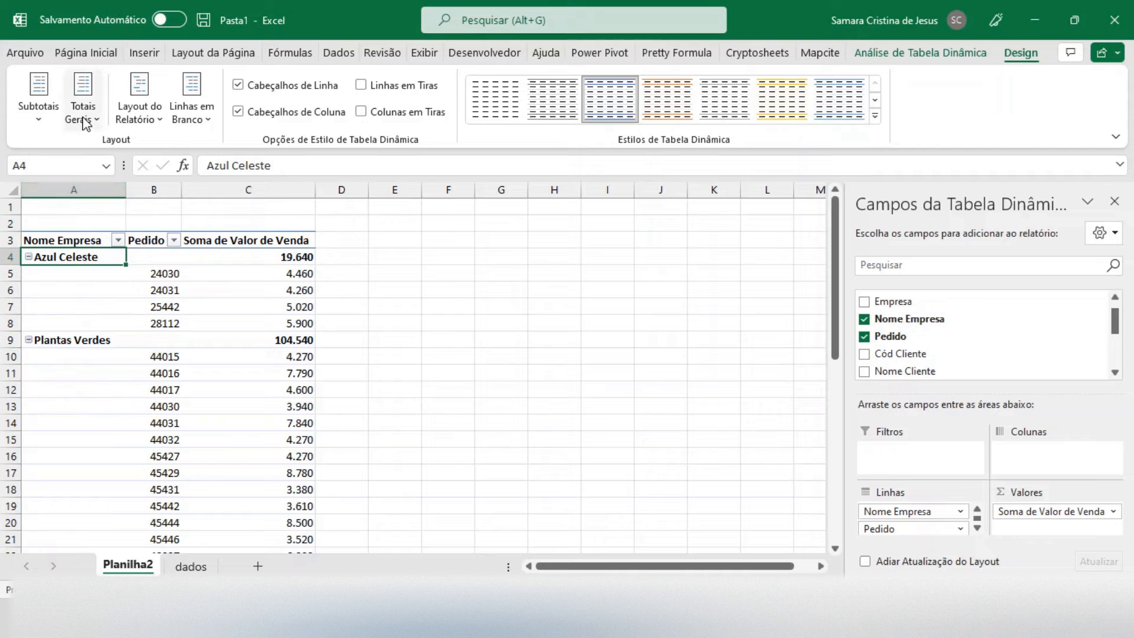
pyautogui.click(138, 110)
pyautogui.click(184, 290)
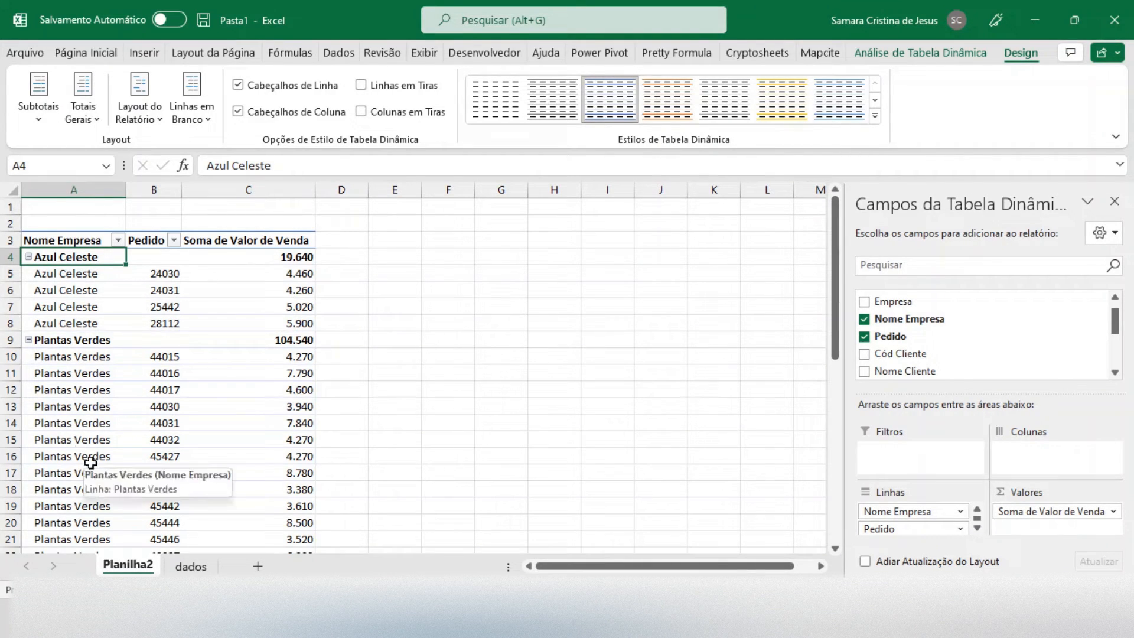
# Insert a blank line after each item in the pivot table, and remove those blank lines again.
pyautogui.click(180, 123)
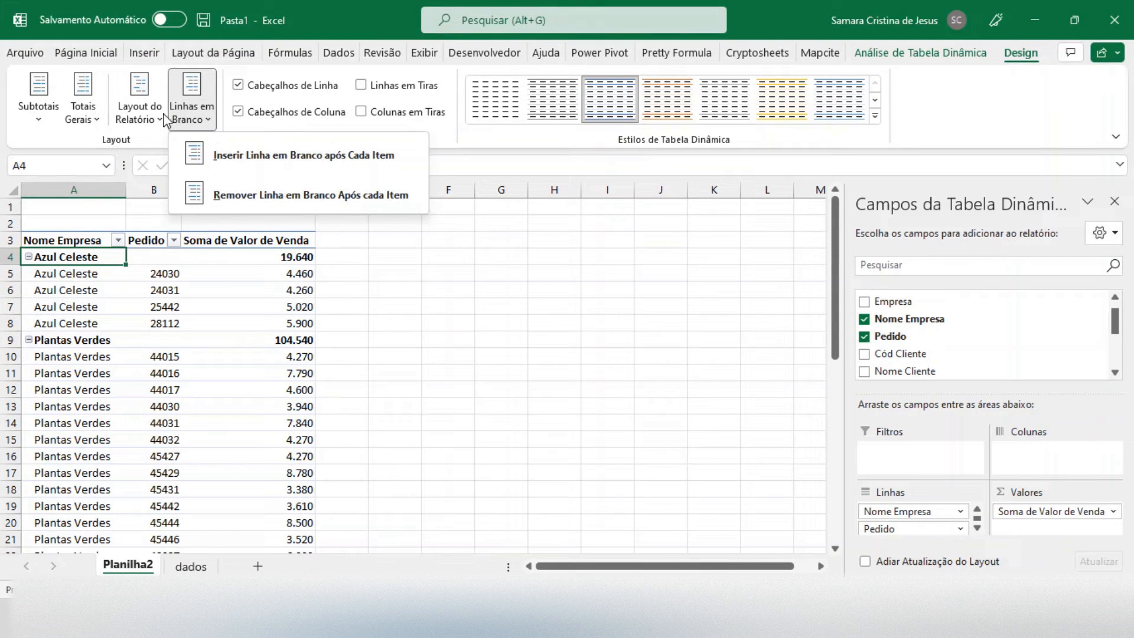
pyautogui.click(218, 168)
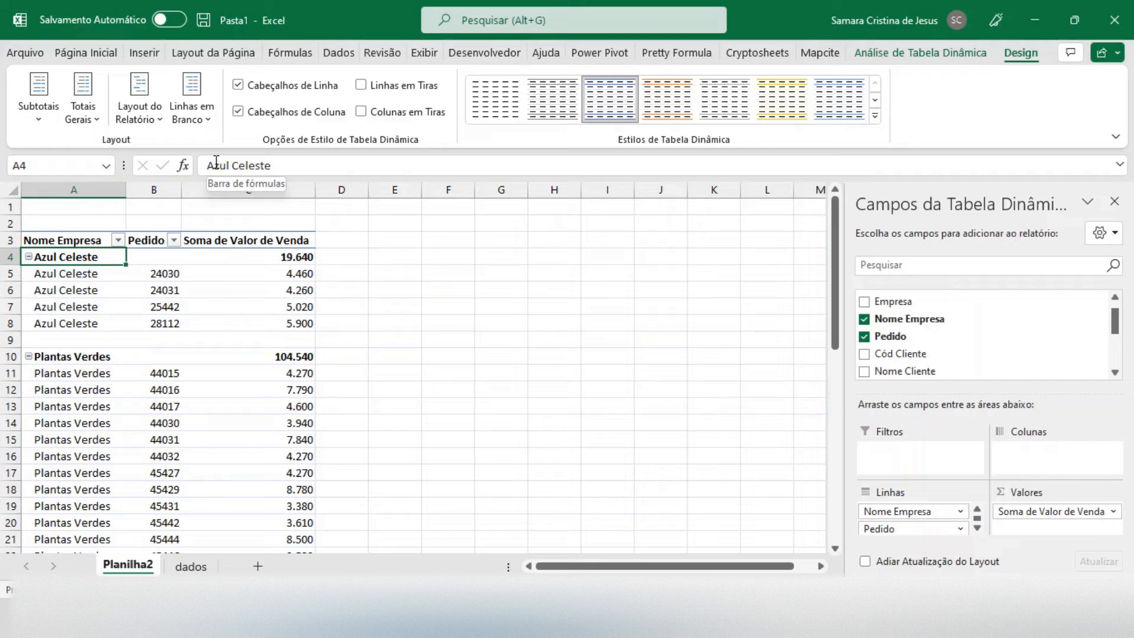
pyautogui.click(192, 109)
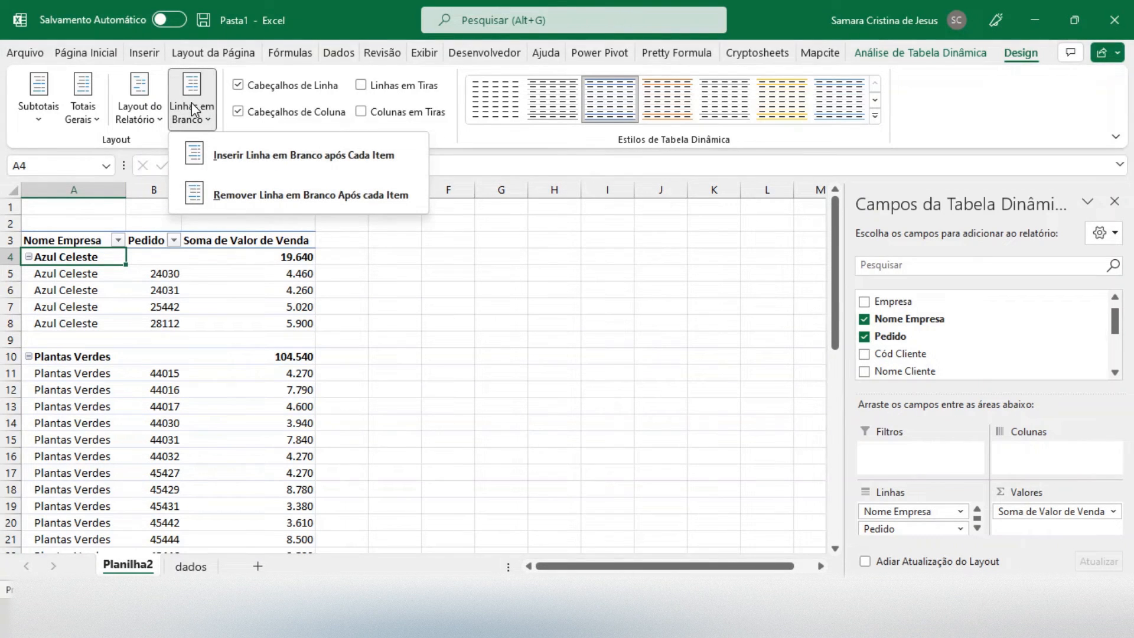
pyautogui.click(213, 195)
# Show the pivot table report in Formato Compacto.
pyautogui.click(146, 113)
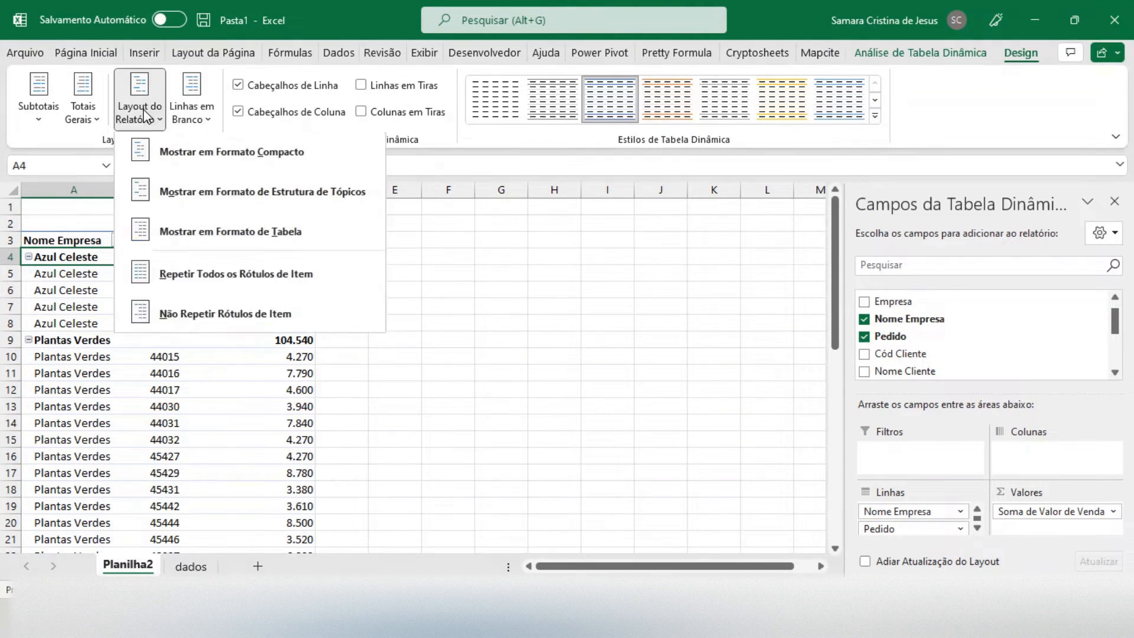
pyautogui.click(152, 164)
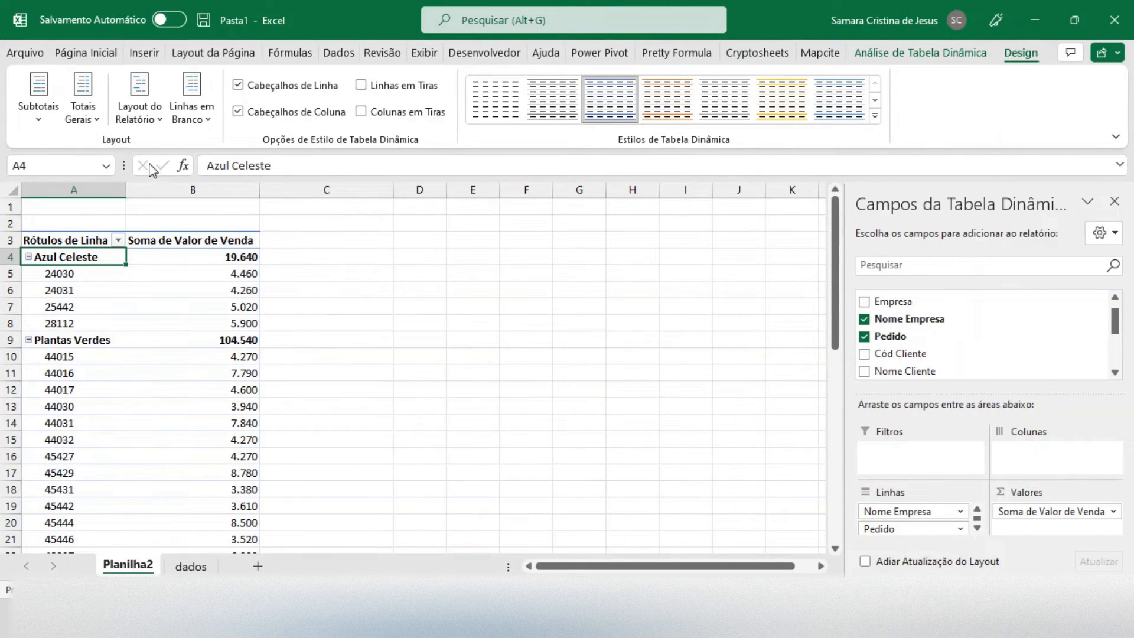
pyautogui.click(81, 119)
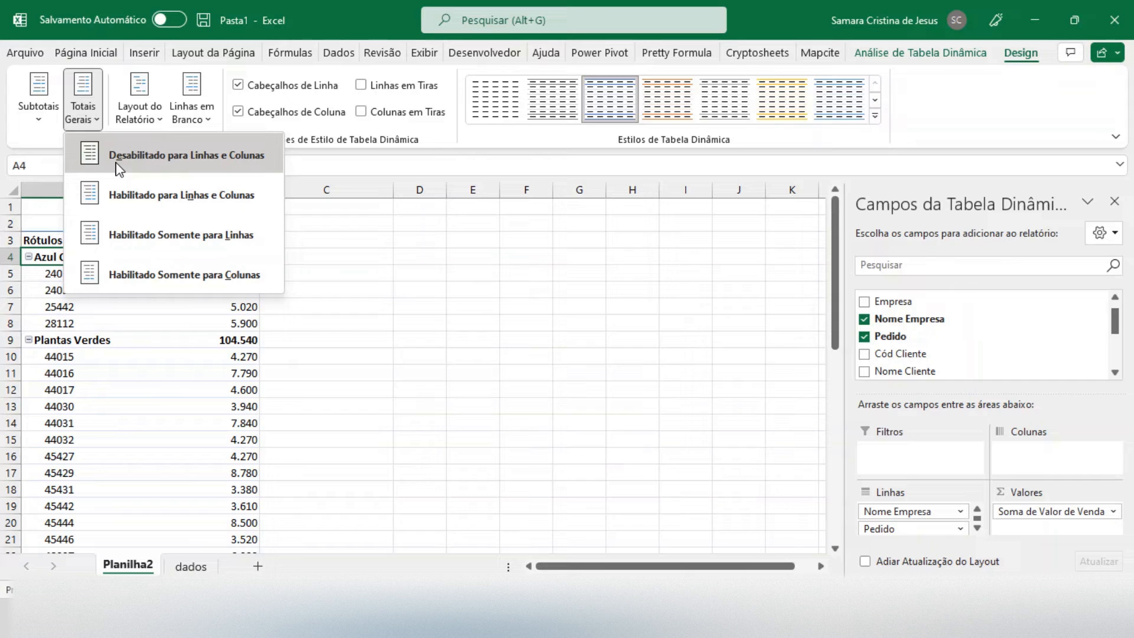
# Turn off the pivot table's subtotals, and show all subtotals at the start of each group again.
pyautogui.click(38, 115)
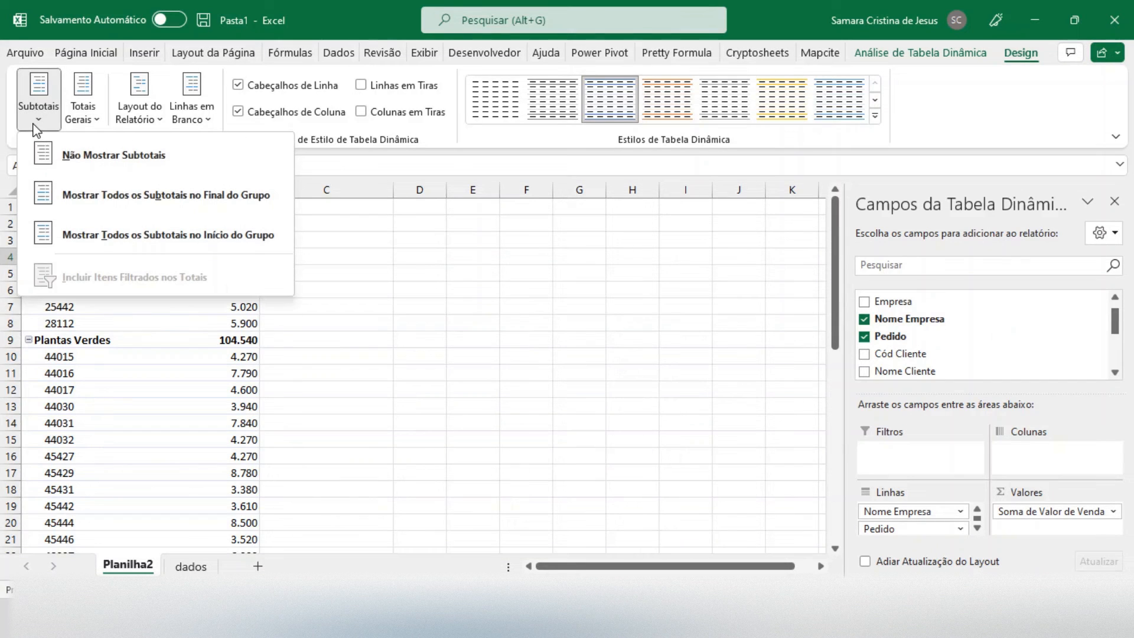
pyautogui.click(58, 159)
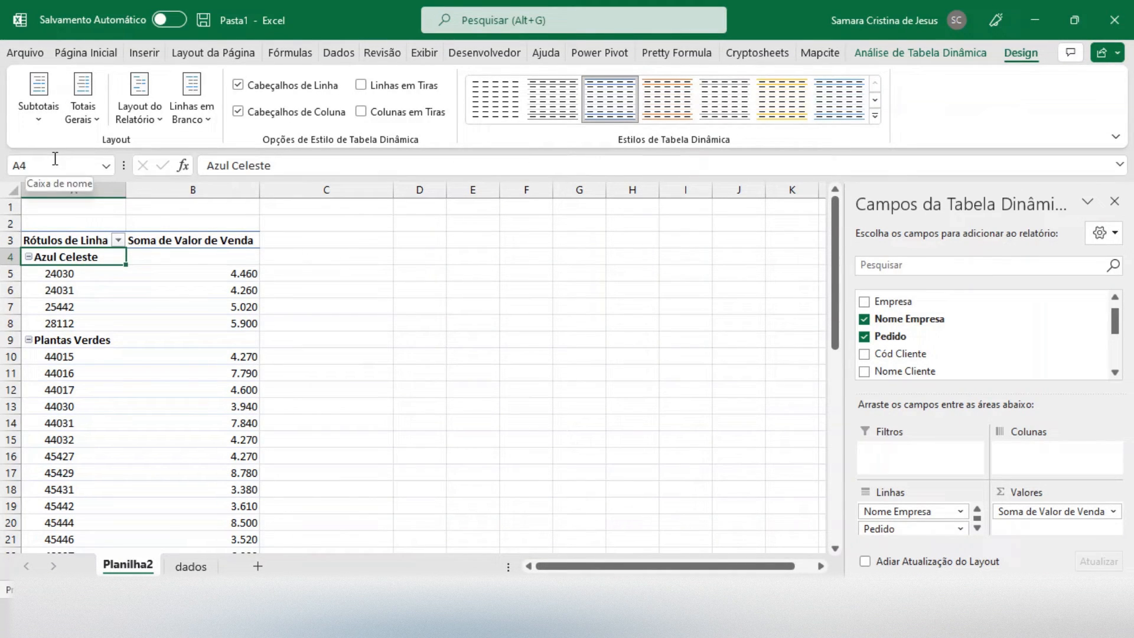
pyautogui.click(39, 110)
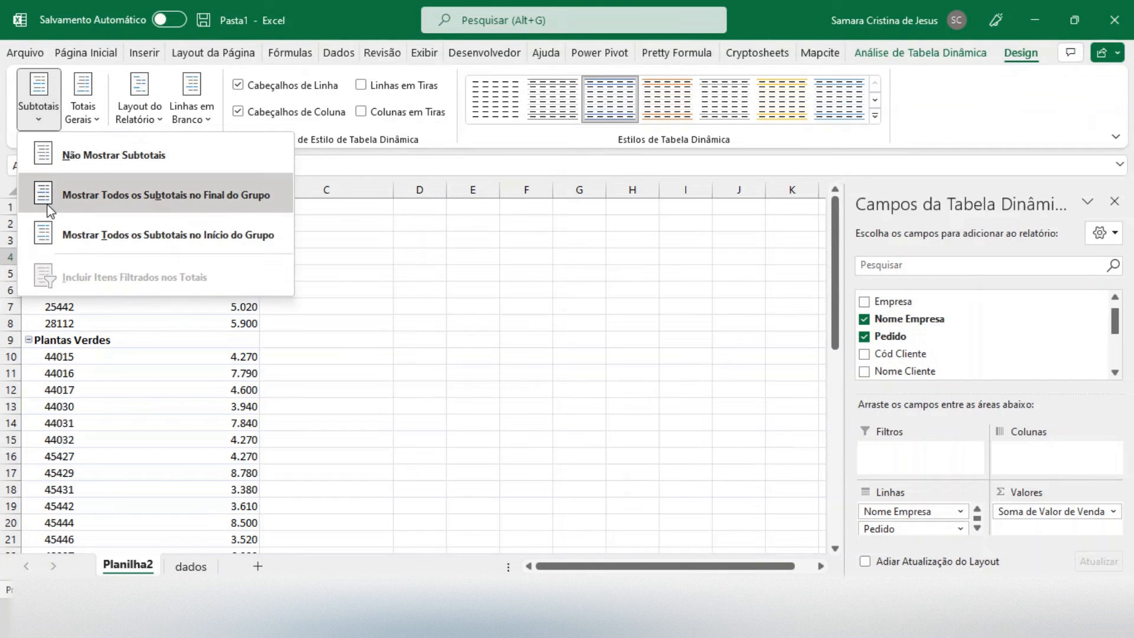
pyautogui.click(52, 228)
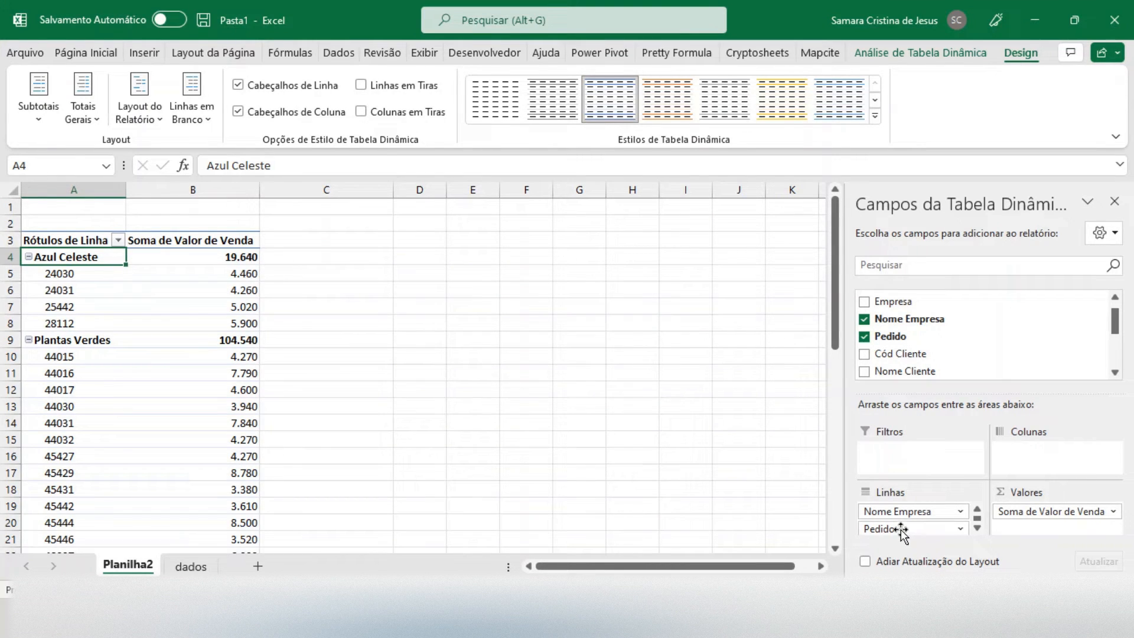
# Remove the Pedido field from the pivot table and add Nome Cliente to the Colunas area.
pyautogui.click(864, 338)
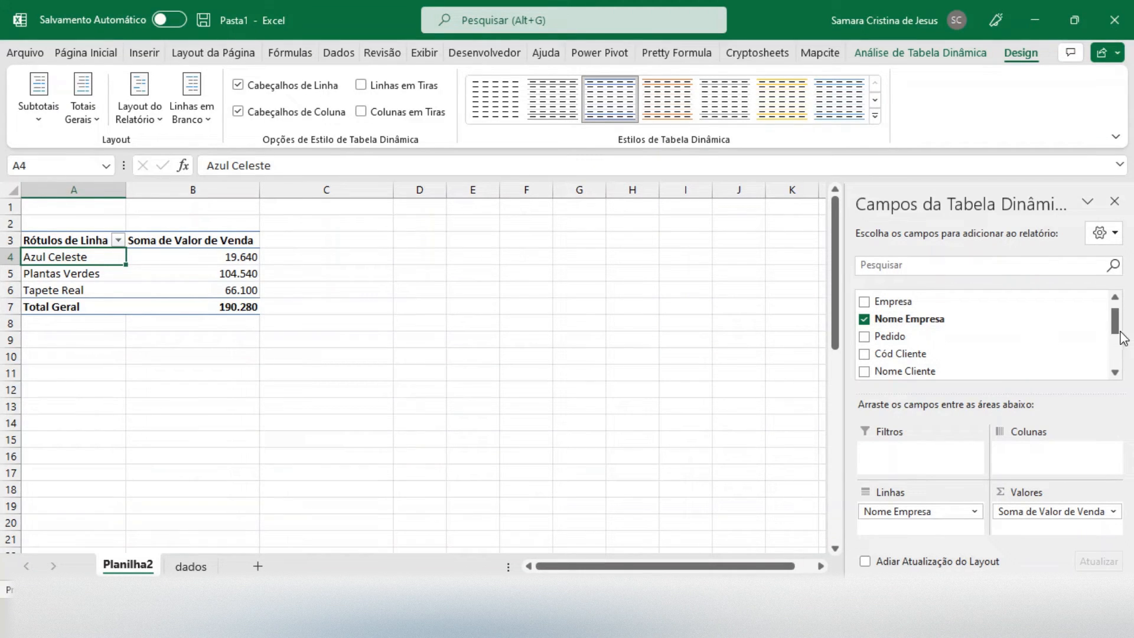
pyautogui.moveTo(1118, 332); pyautogui.dragTo(1118, 327)
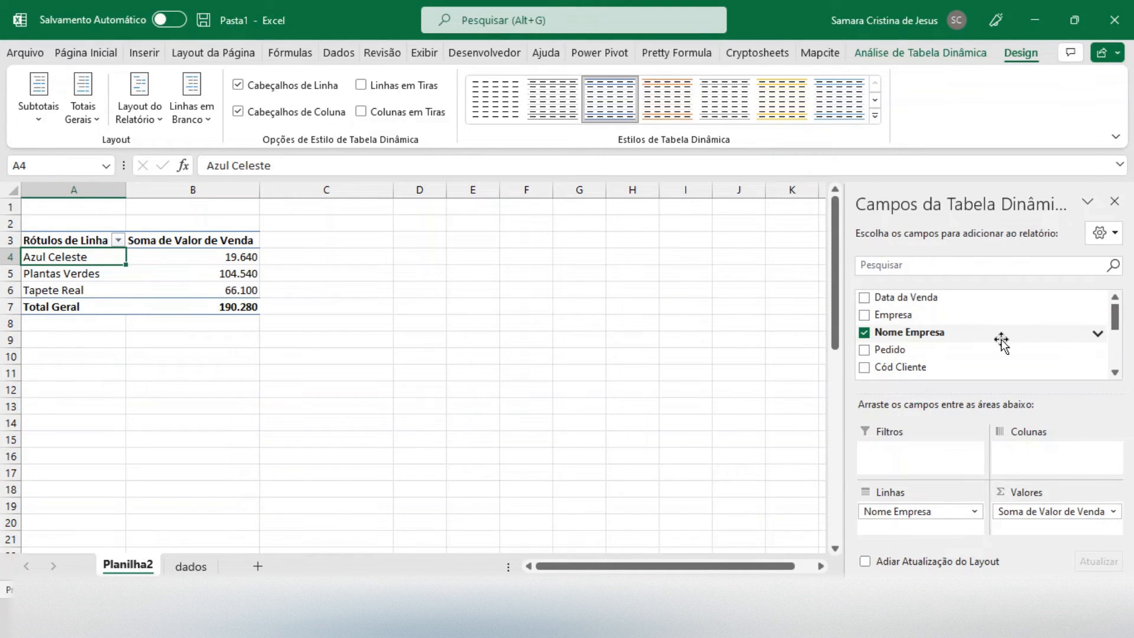
pyautogui.moveTo(1116, 327)
pyautogui.mouseDown()
pyautogui.moveTo(1116, 351)
pyautogui.moveTo(1116, 341)
pyautogui.mouseUp()
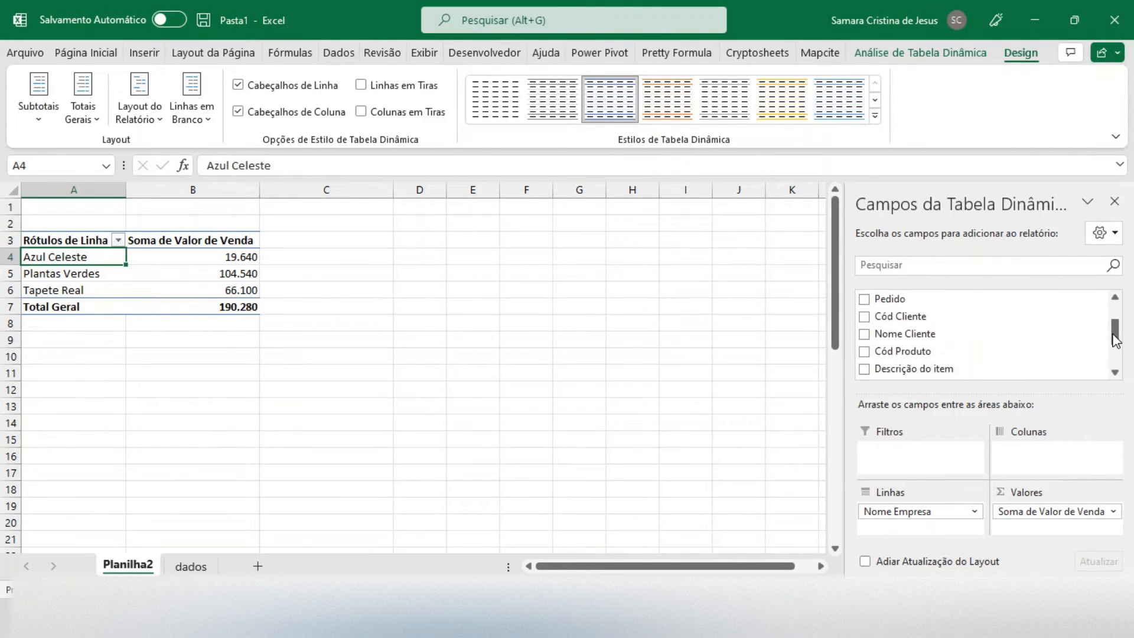
pyautogui.moveTo(913, 337); pyautogui.dragTo(1051, 453)
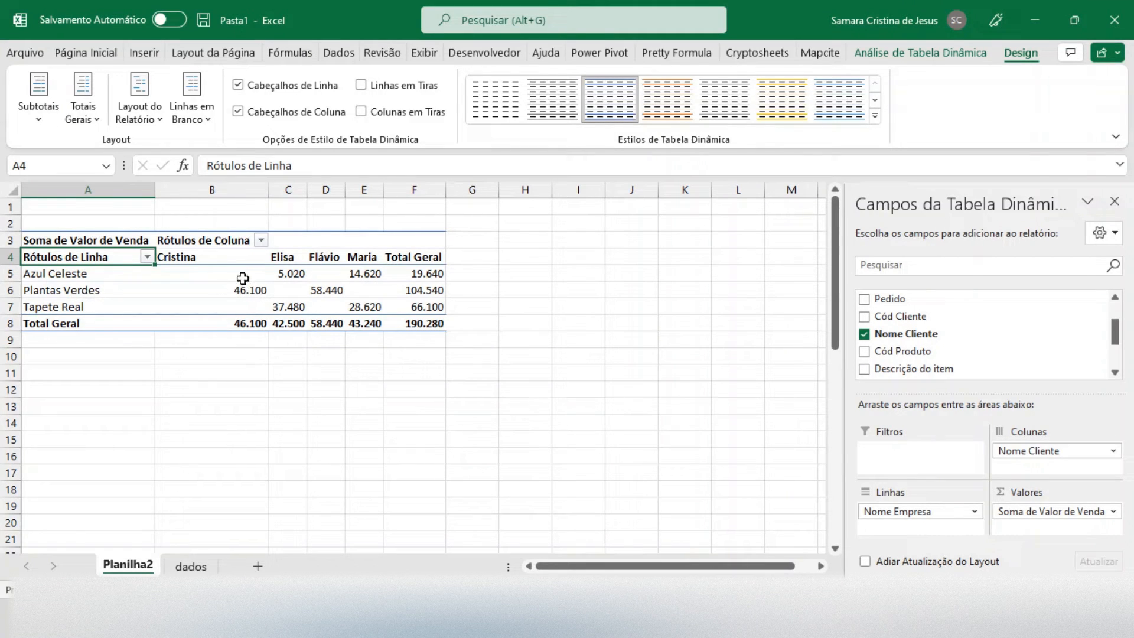
# Set the pivot table's grand totals to Habilitado Somente para Linhas.
pyautogui.moveTo(324, 288)
pyautogui.click(388, 293)
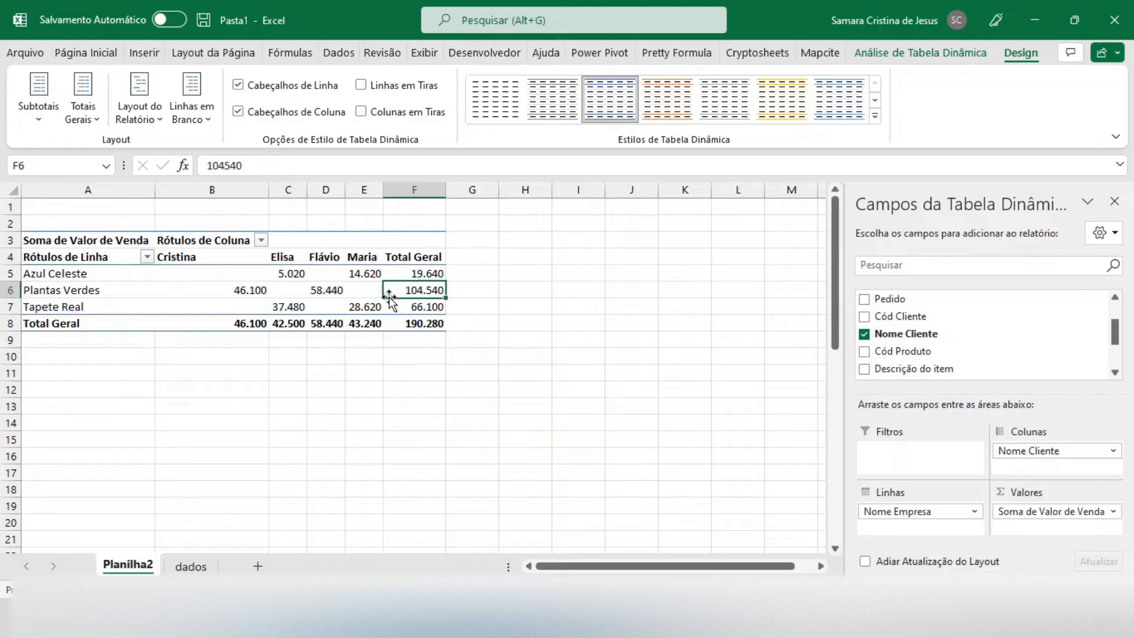
pyautogui.click(75, 129)
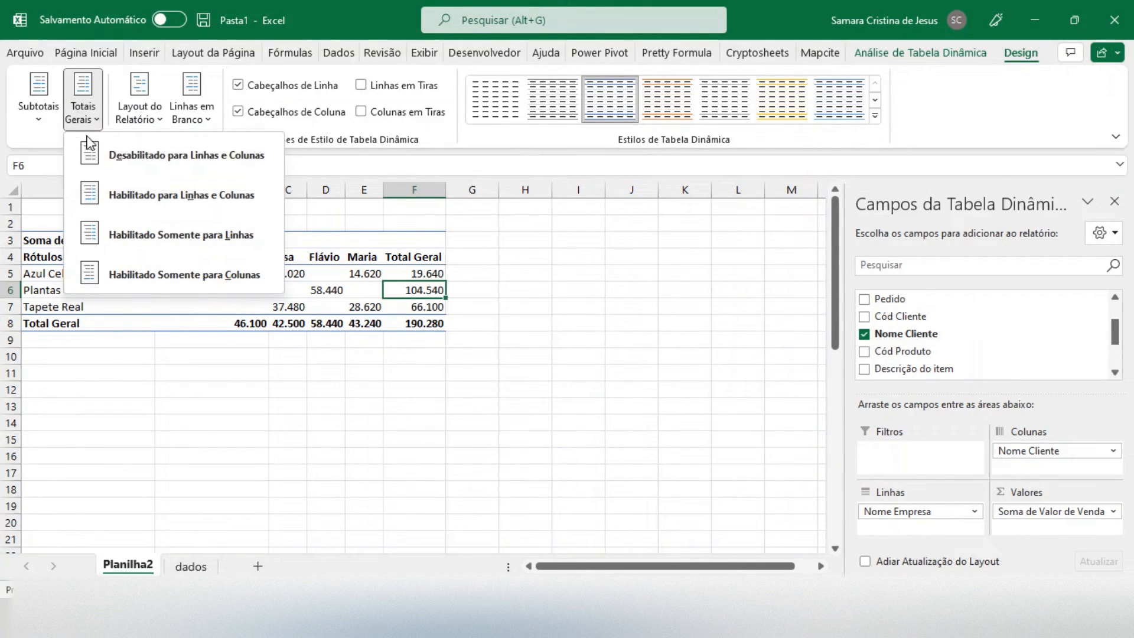
pyautogui.click(118, 233)
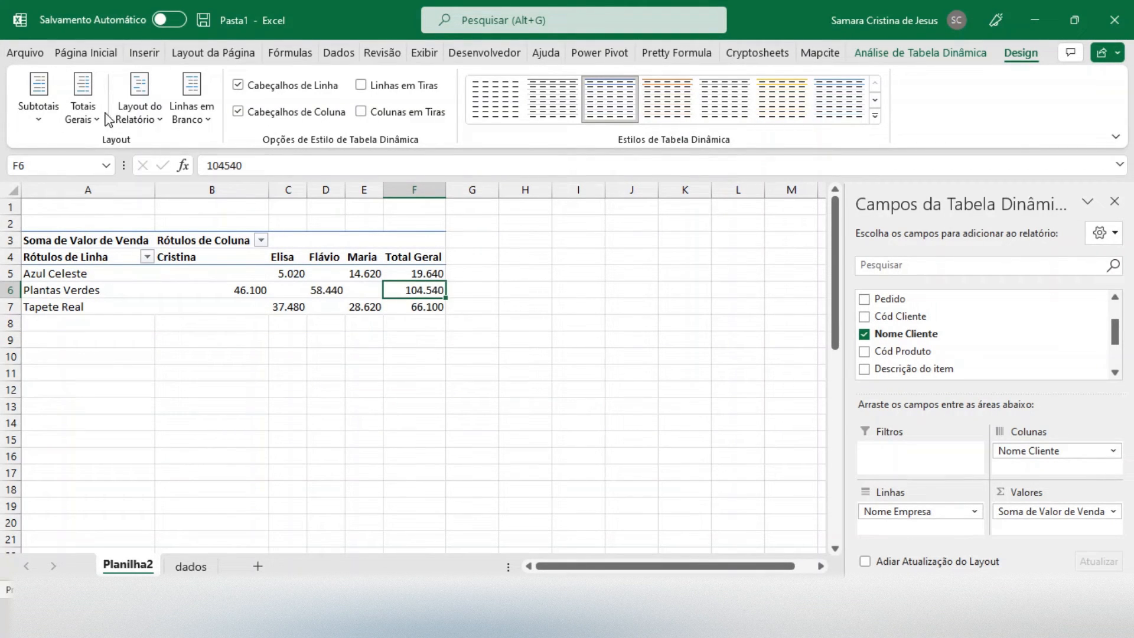
# Set the grand totals to Habilitado Somente para Colunas and reselect a cell inside the pivot table.
pyautogui.click(82, 116)
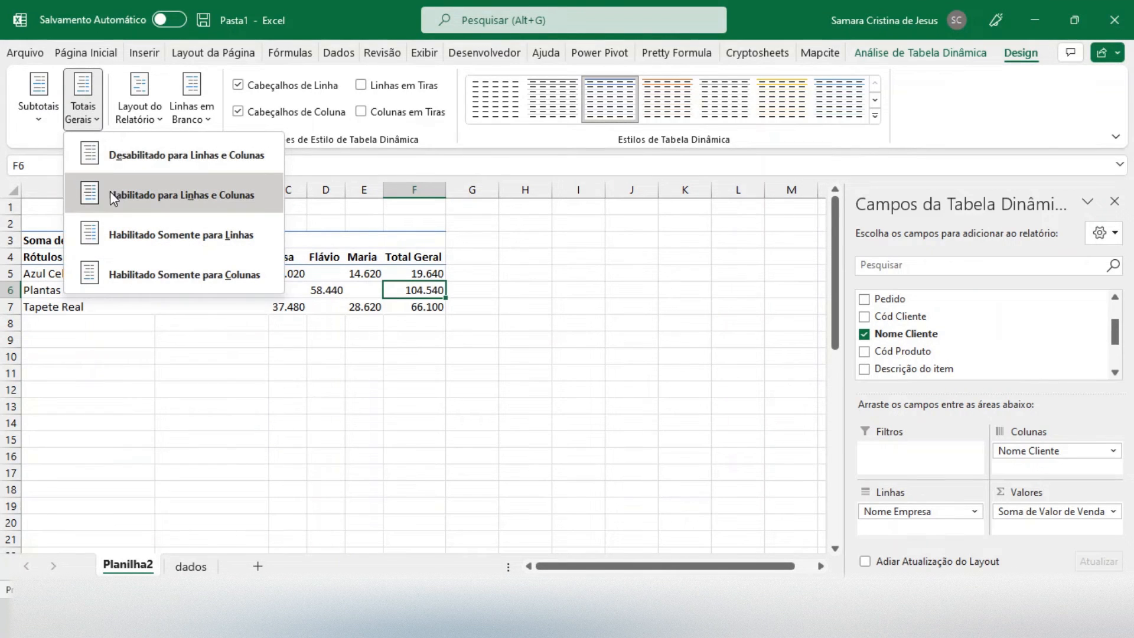
pyautogui.click(112, 277)
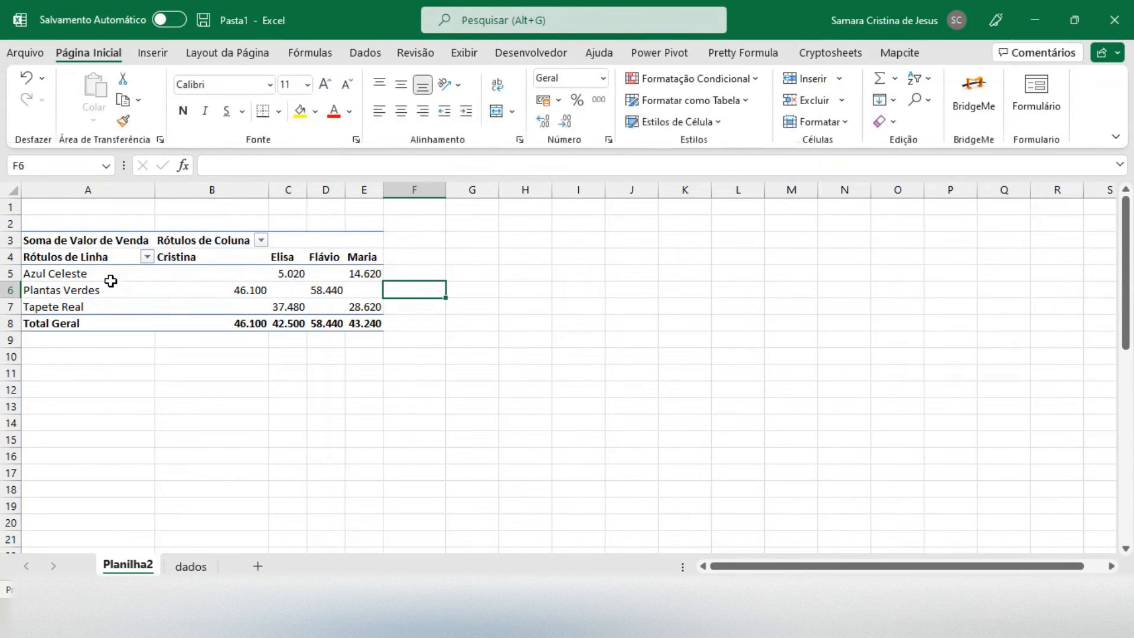
pyautogui.click(243, 306)
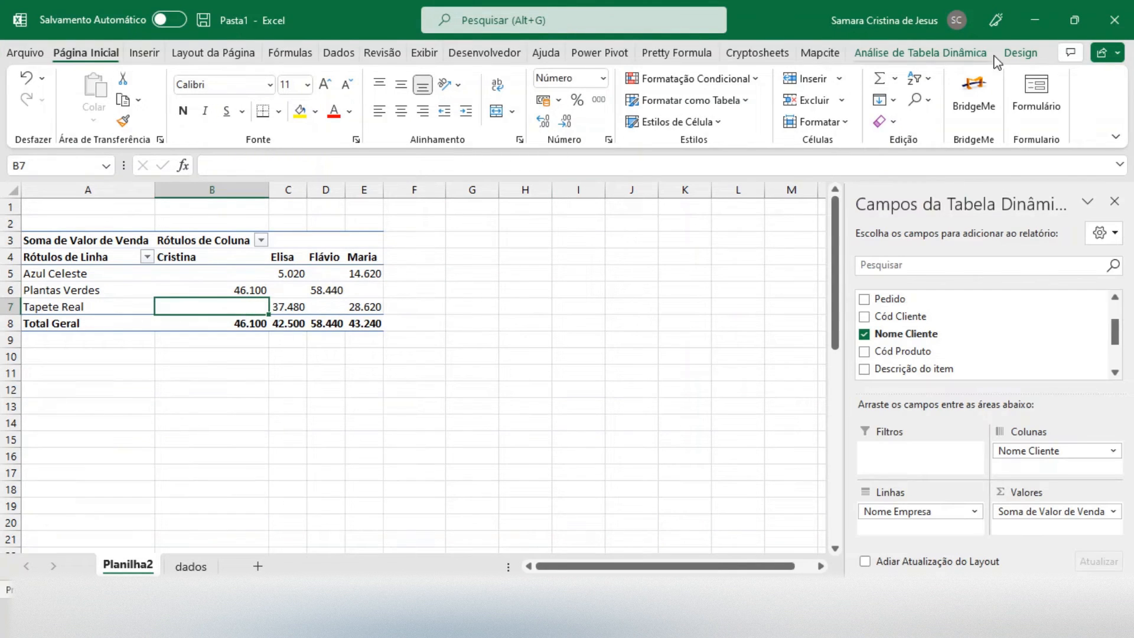
# Turn off the pivot table's grand totals for rows and columns, and set them back to Habilitado para Linhas e Colunas.
pyautogui.click(984, 53)
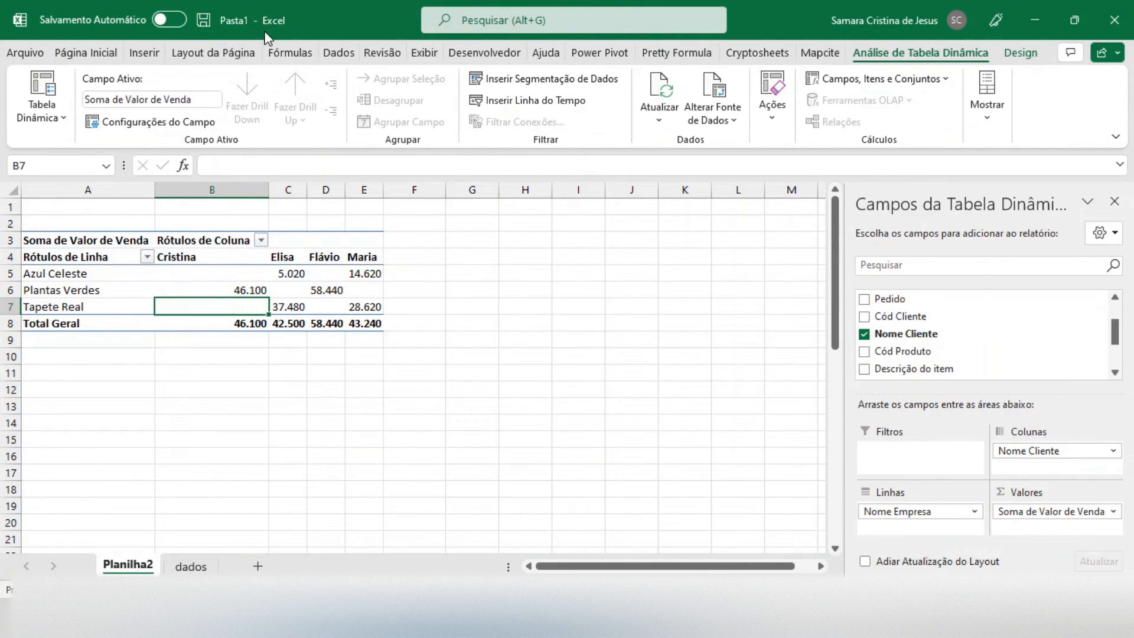
pyautogui.click(1020, 52)
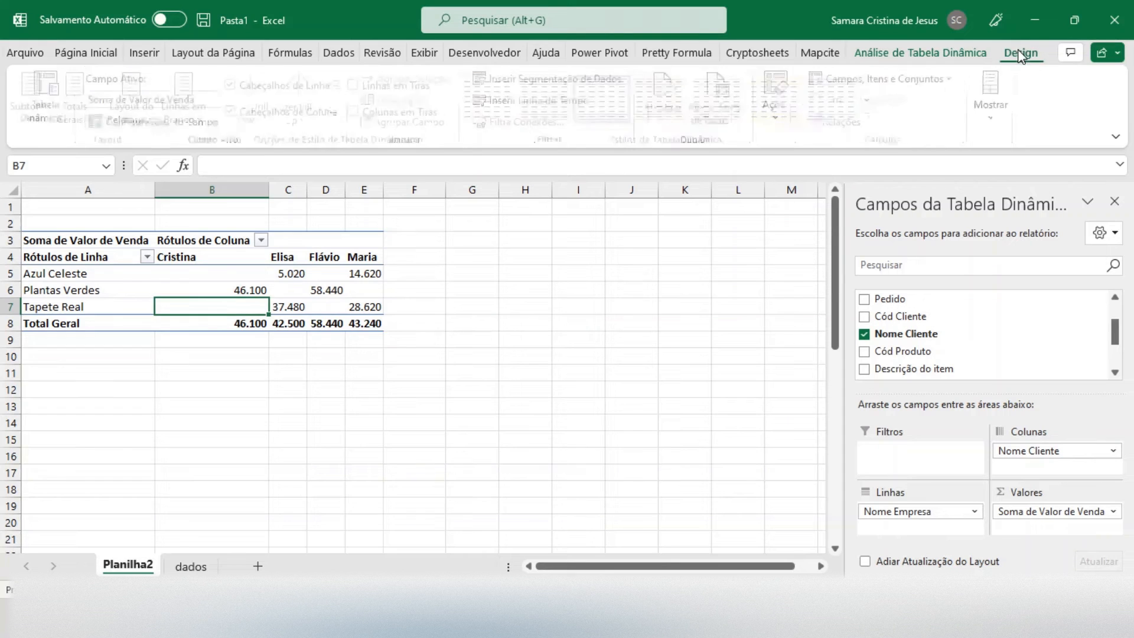
pyautogui.click(77, 106)
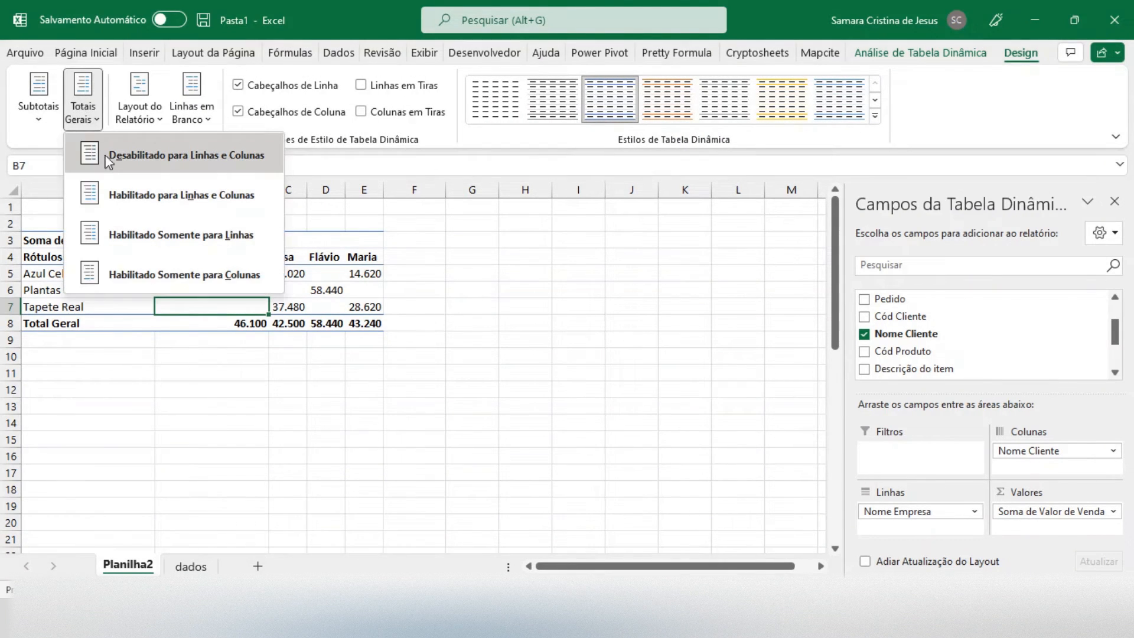
pyautogui.click(76, 167)
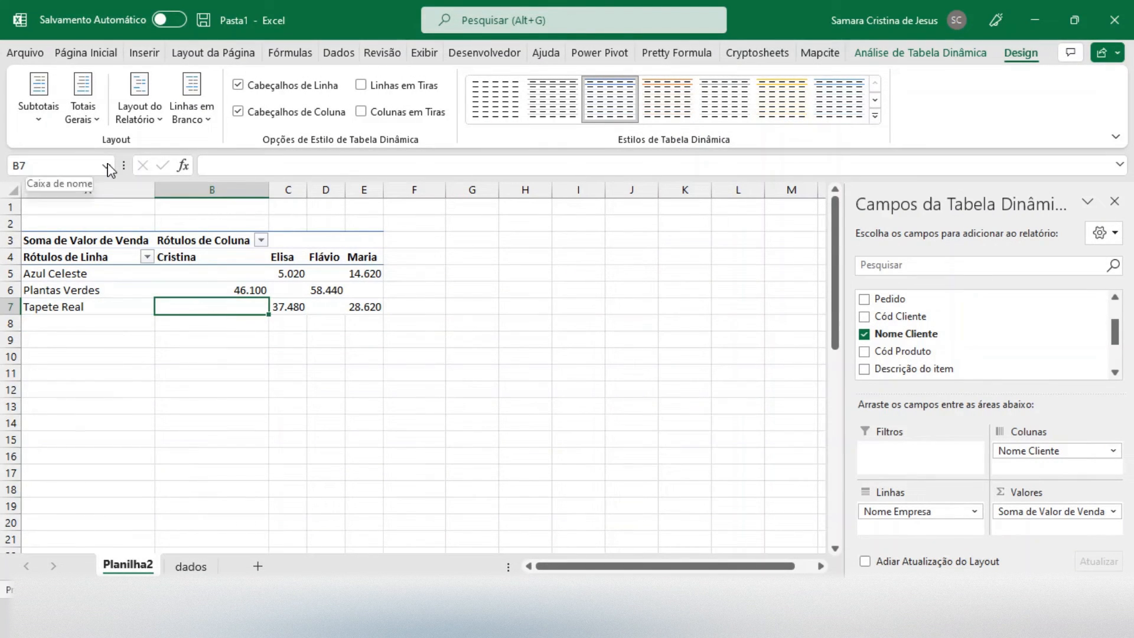
pyautogui.click(89, 108)
pyautogui.click(121, 201)
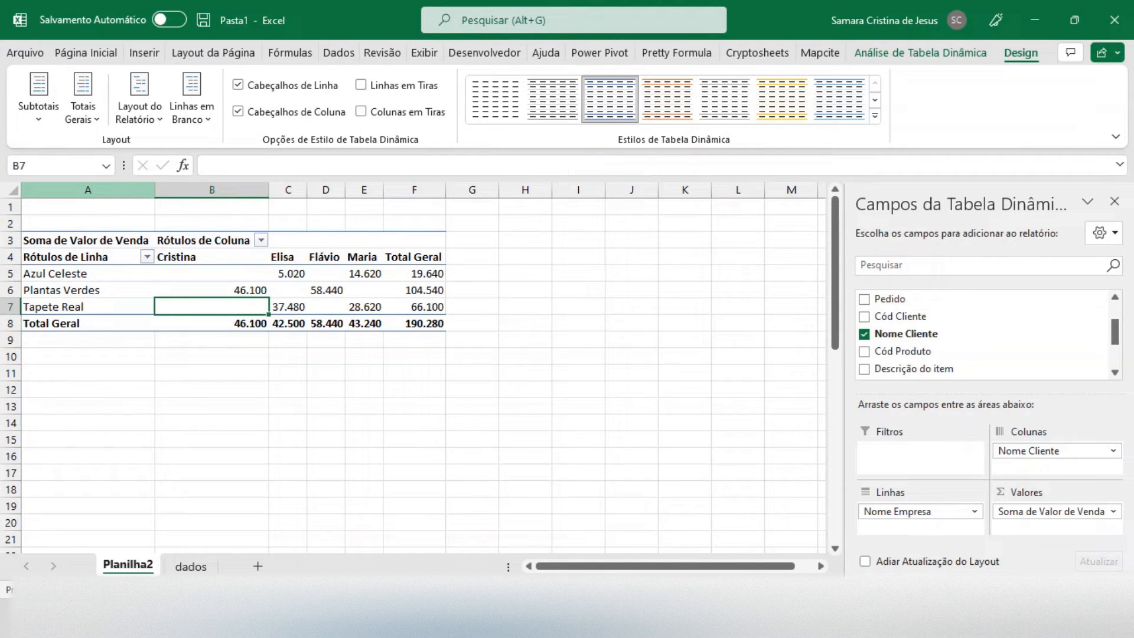
# Rename the pivot table's Rótulos de Linha header in cell A4 as Empresa.
pyautogui.click(121, 260)
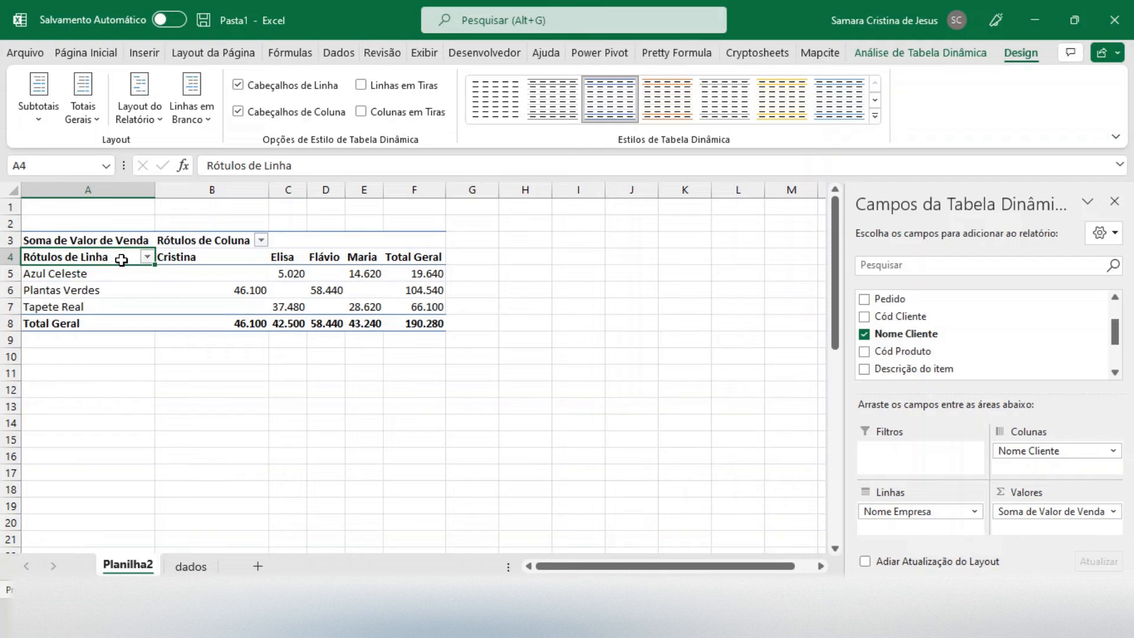
pyautogui.write('Empresa')
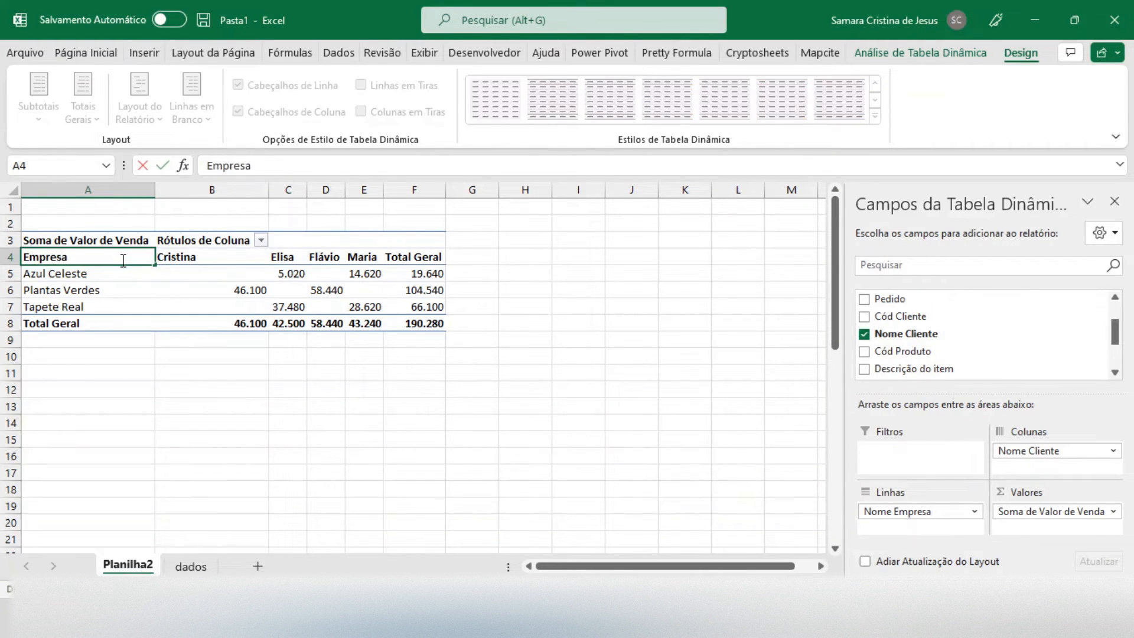
pyautogui.press('Return')
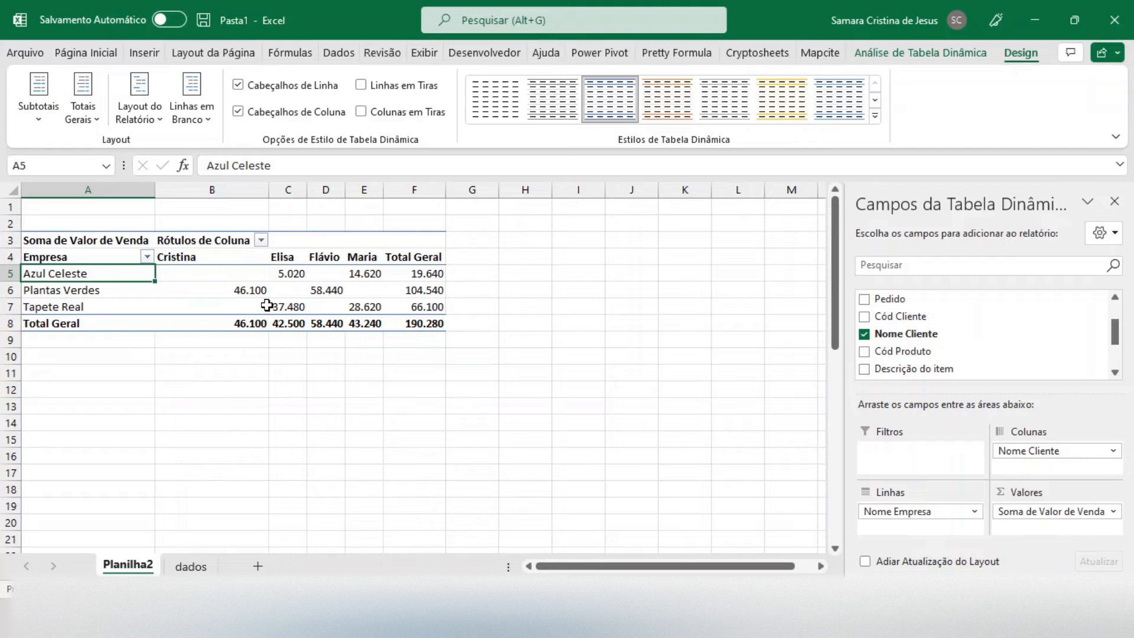
# Copy the whole pivot table and paste the duplicate starting at cell H3.
pyautogui.moveTo(267, 305)
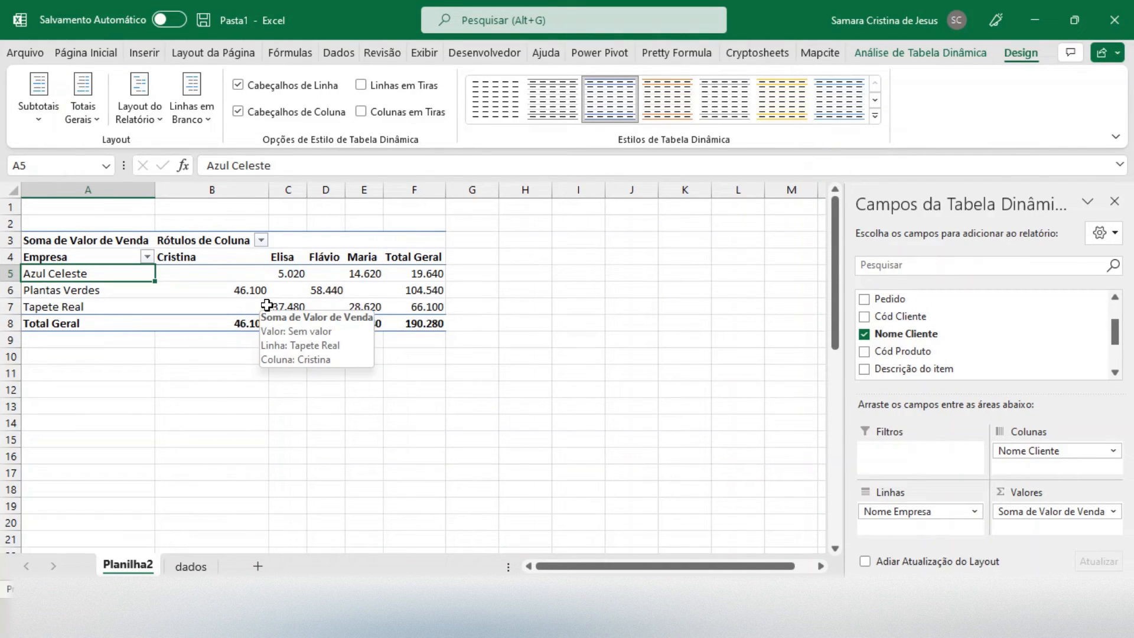
pyautogui.click(30, 238)
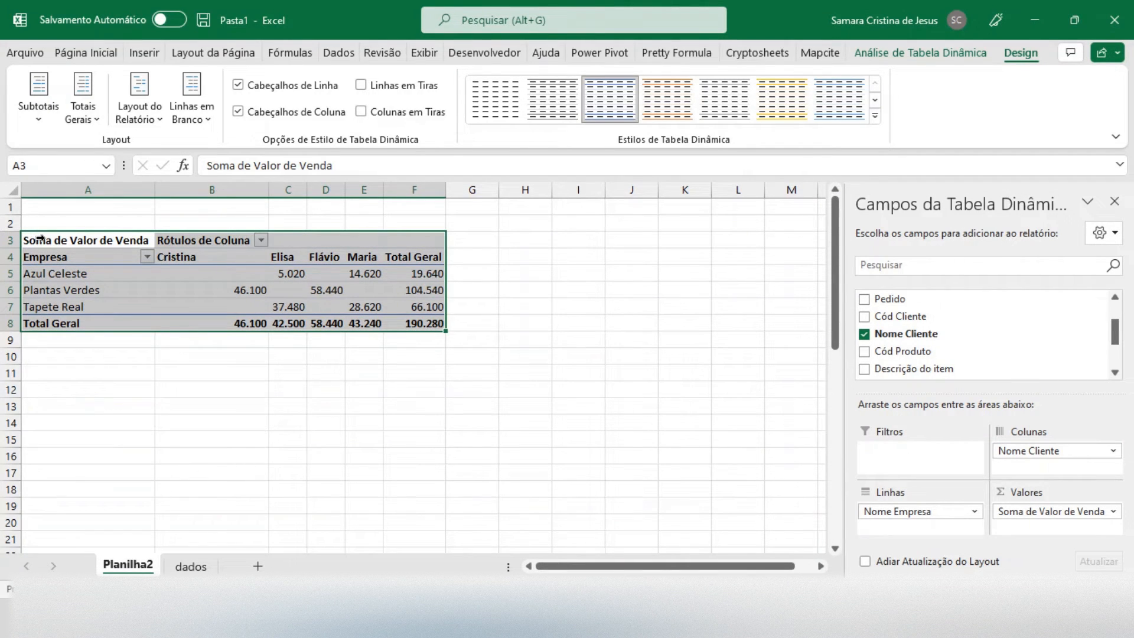
pyautogui.hotkey('ctrl', 'c')
pyautogui.click(515, 241)
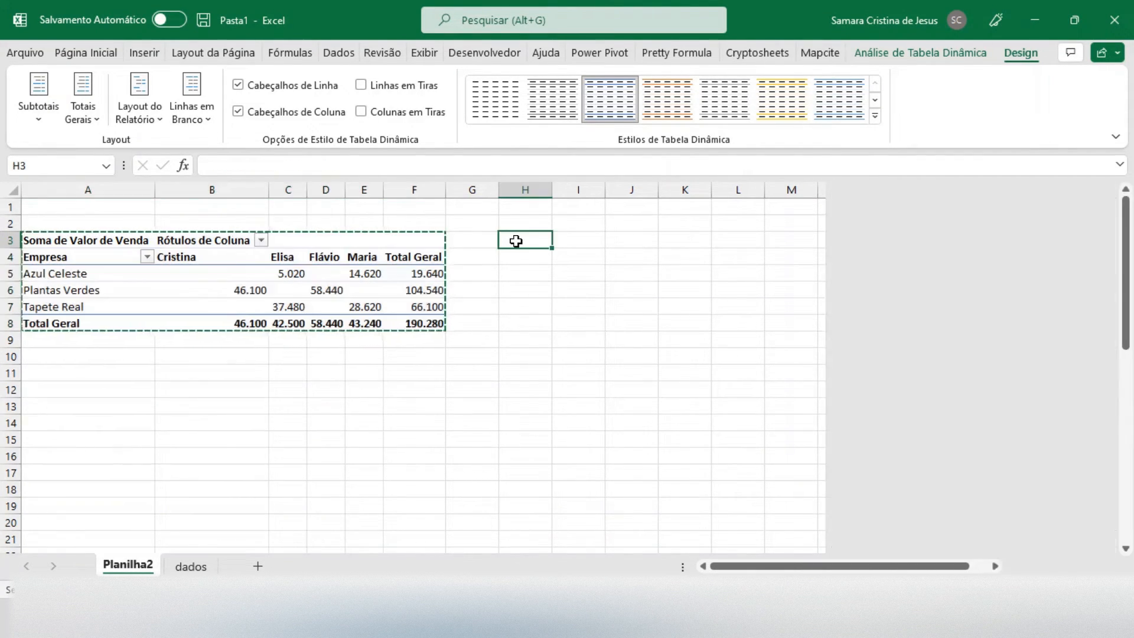
pyautogui.hotkey('ctrl', 'v')
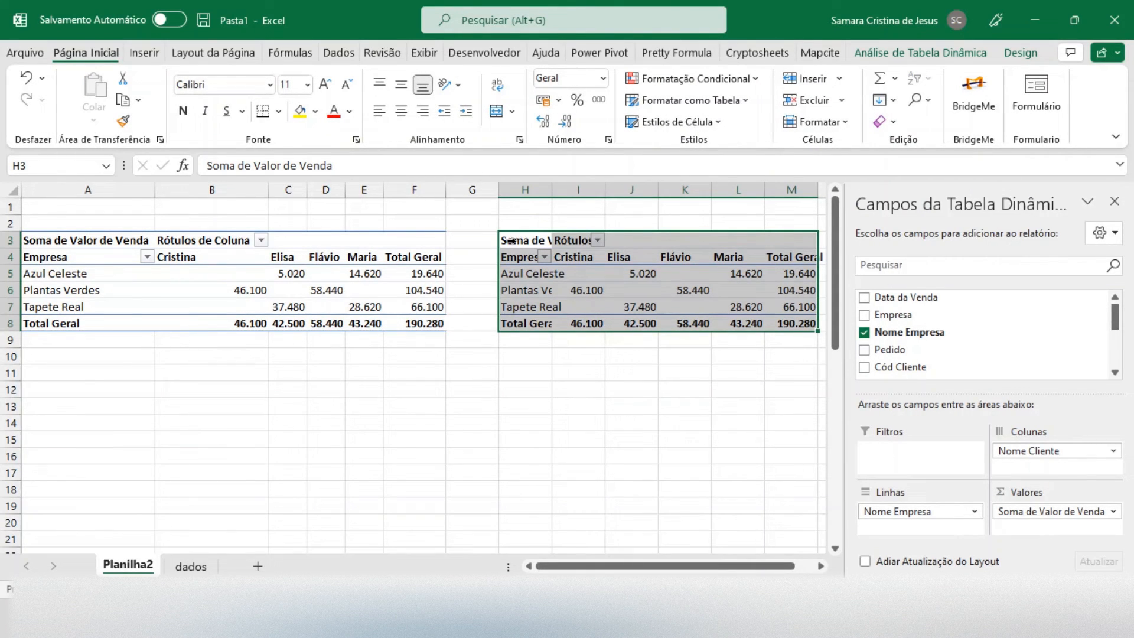
# Give the original pivot table in columns A to F a new name beginning with Prime.
pyautogui.click(406, 270)
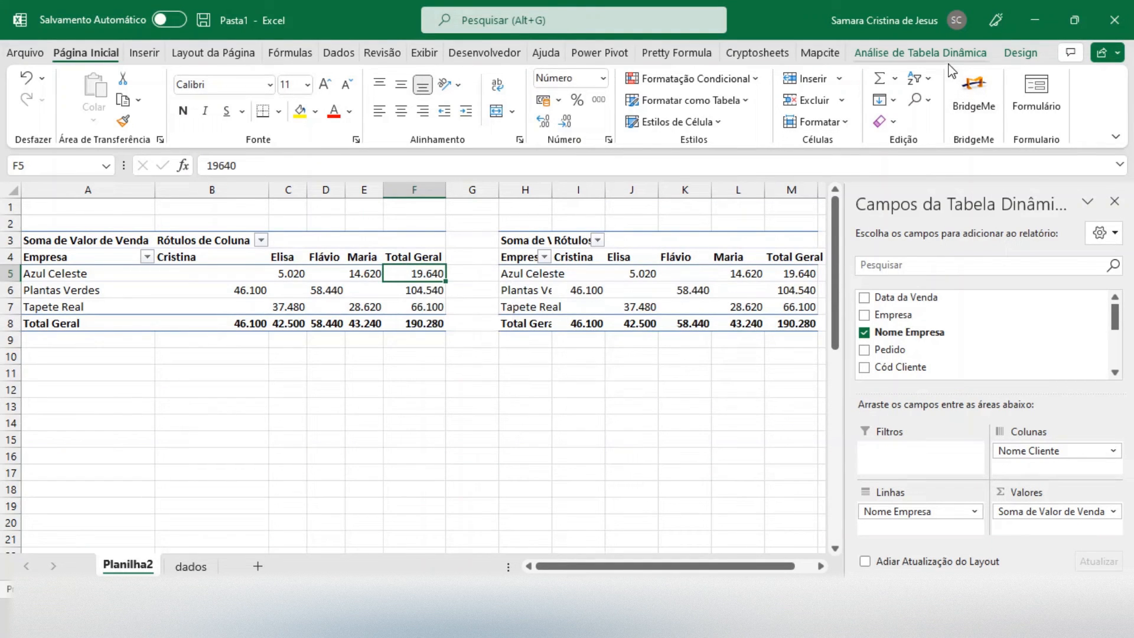
pyautogui.click(974, 59)
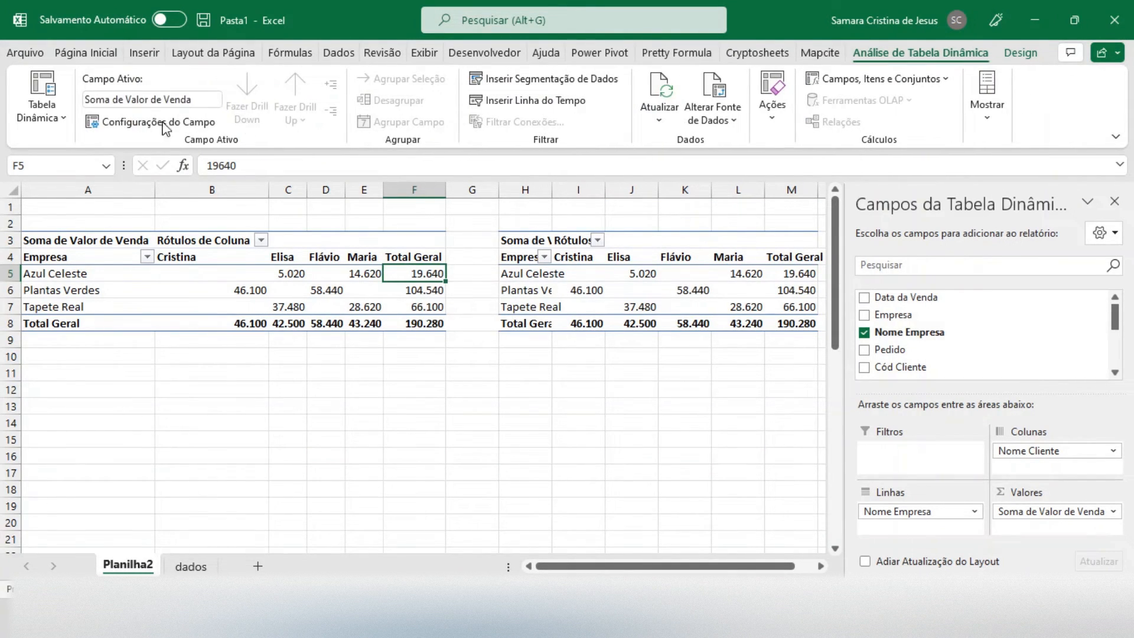
pyautogui.click(53, 120)
pyautogui.click(114, 178)
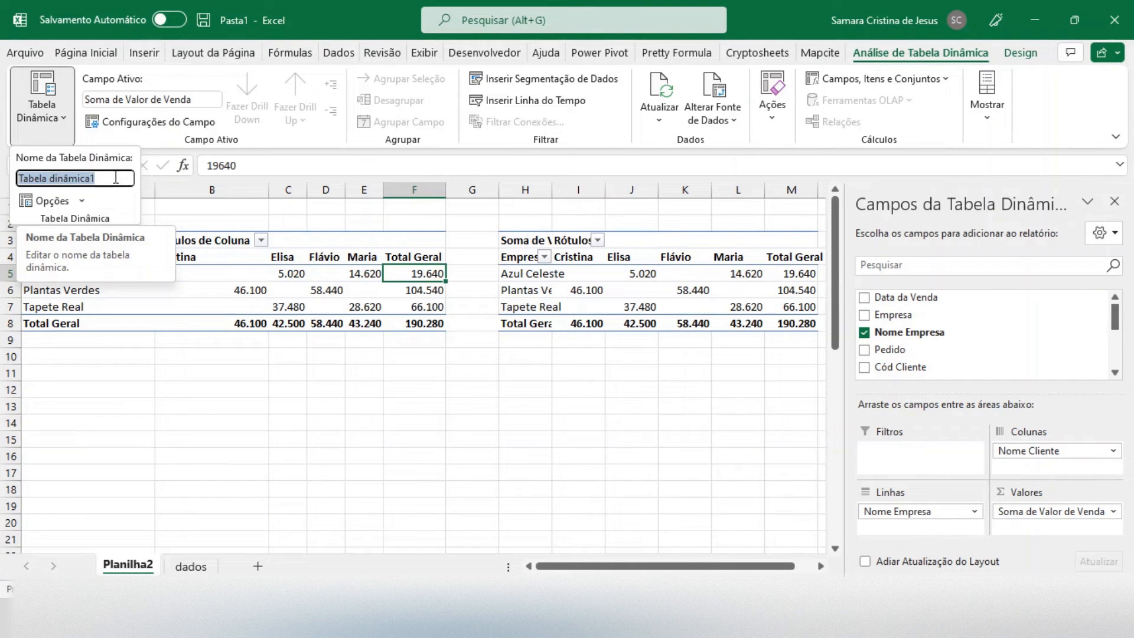
pyautogui.write('Pr')
pyautogui.write('odutos')
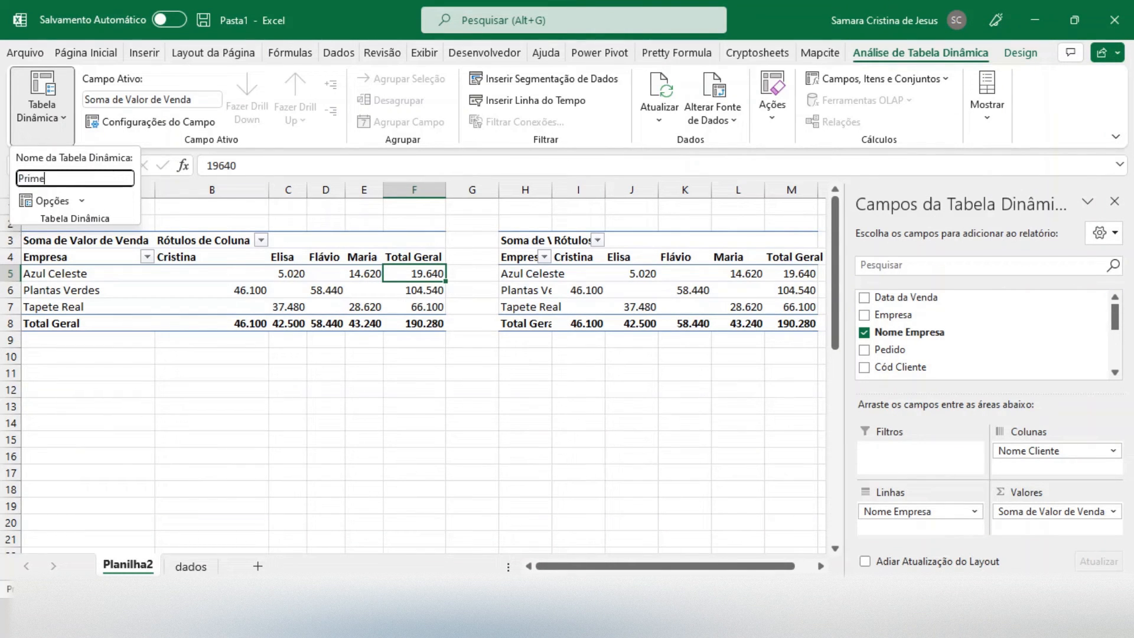
pyautogui.press('Return')
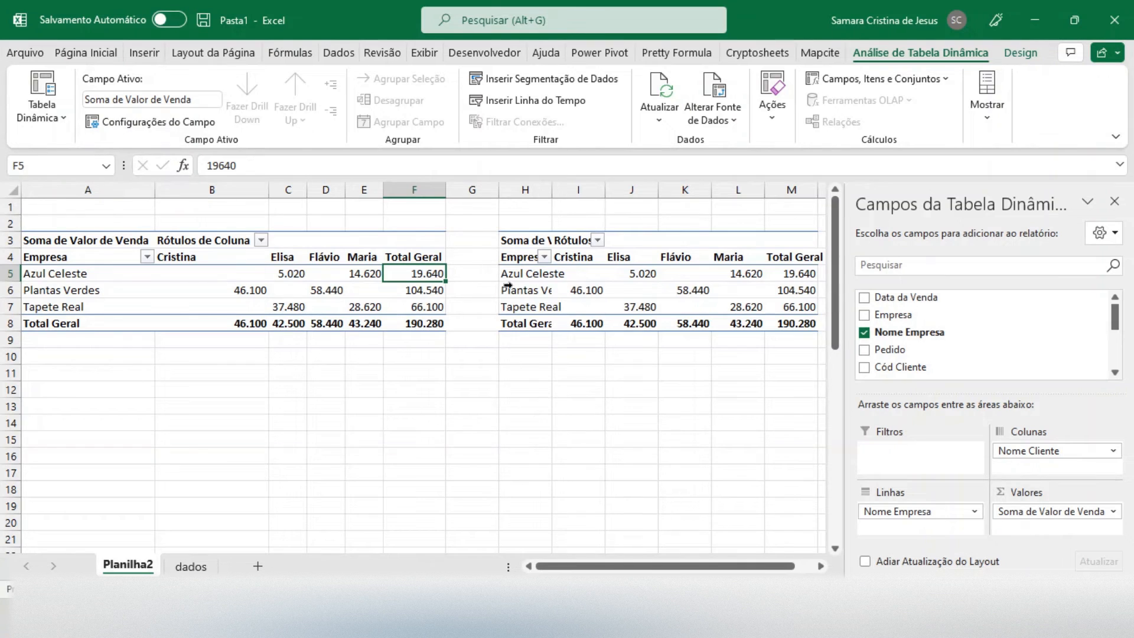
# Rename the copied pivot table that starts at H3 as segunda.
pyautogui.click(555, 289)
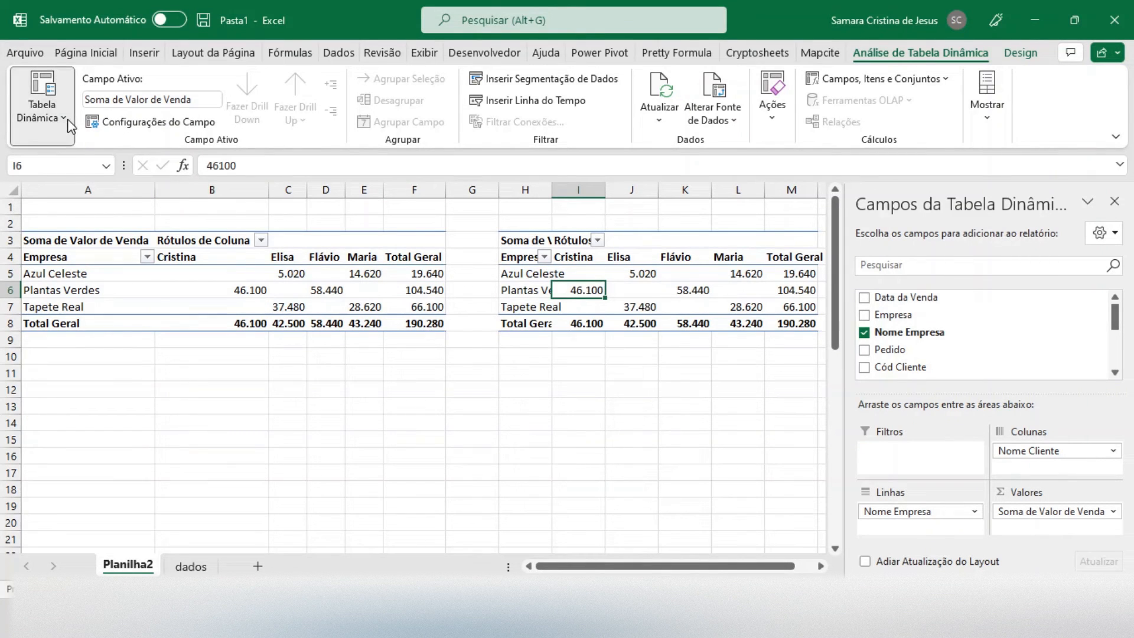
pyautogui.click(42, 111)
pyautogui.click(68, 176)
pyautogui.write('segy')
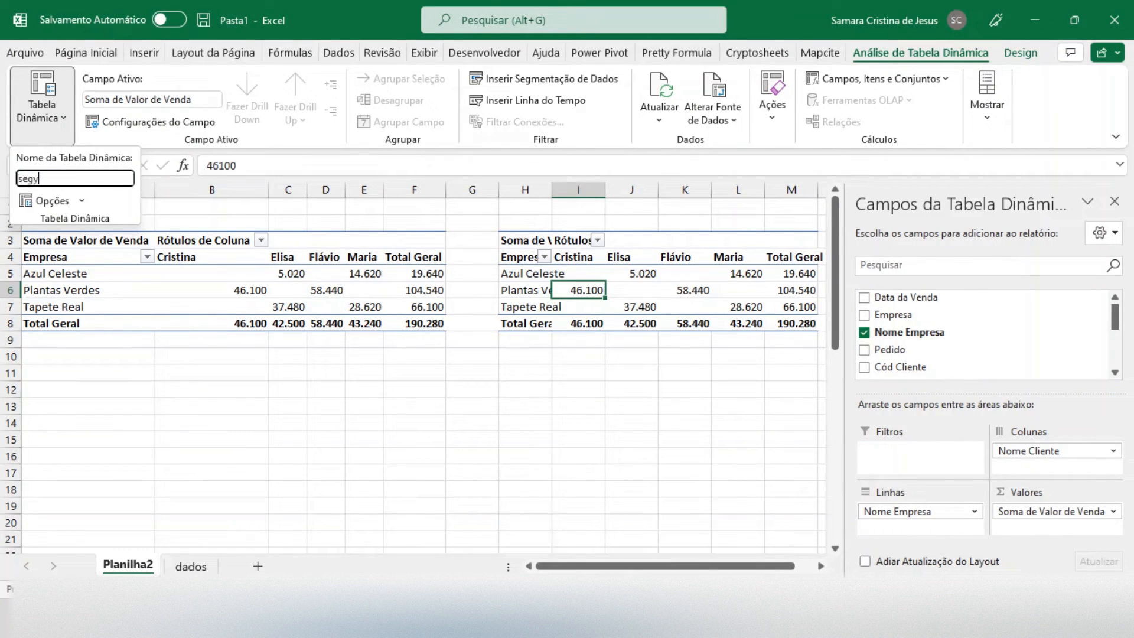
pyautogui.press('BackSpace')
pyautogui.write('unda')
pyautogui.press('Return')
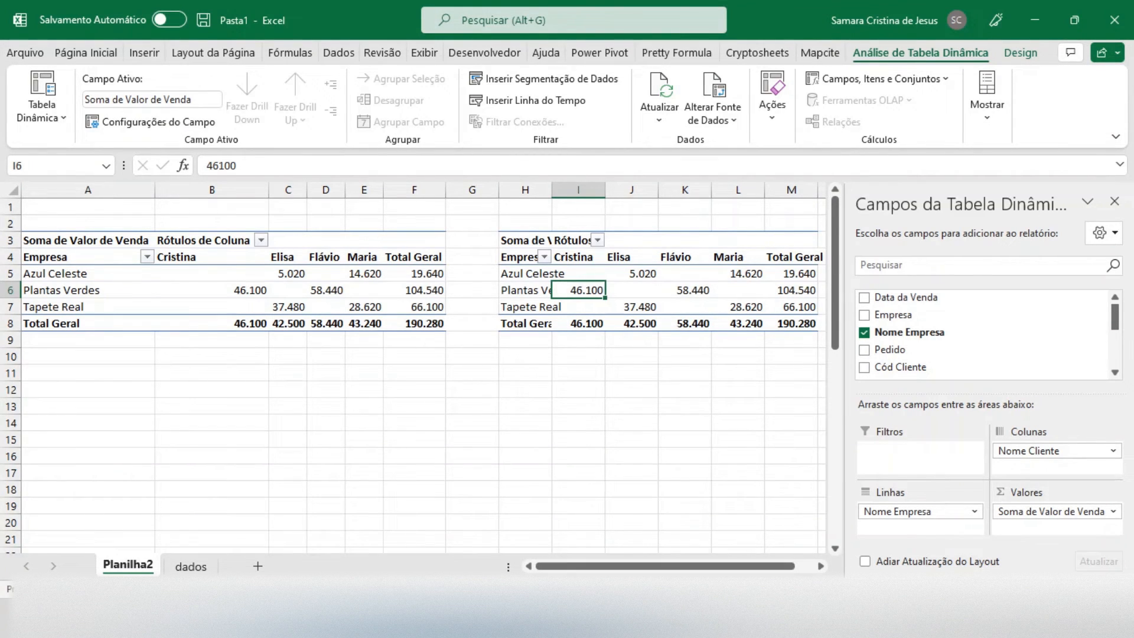
pyautogui.click(820, 569)
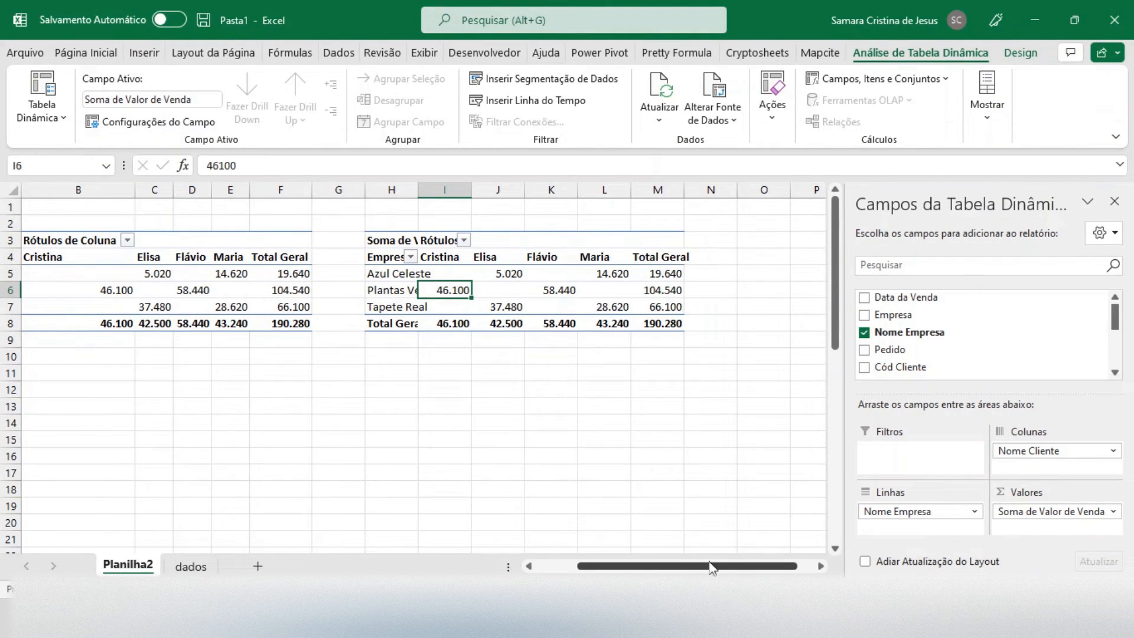
pyautogui.moveTo(673, 568); pyautogui.dragTo(592, 567)
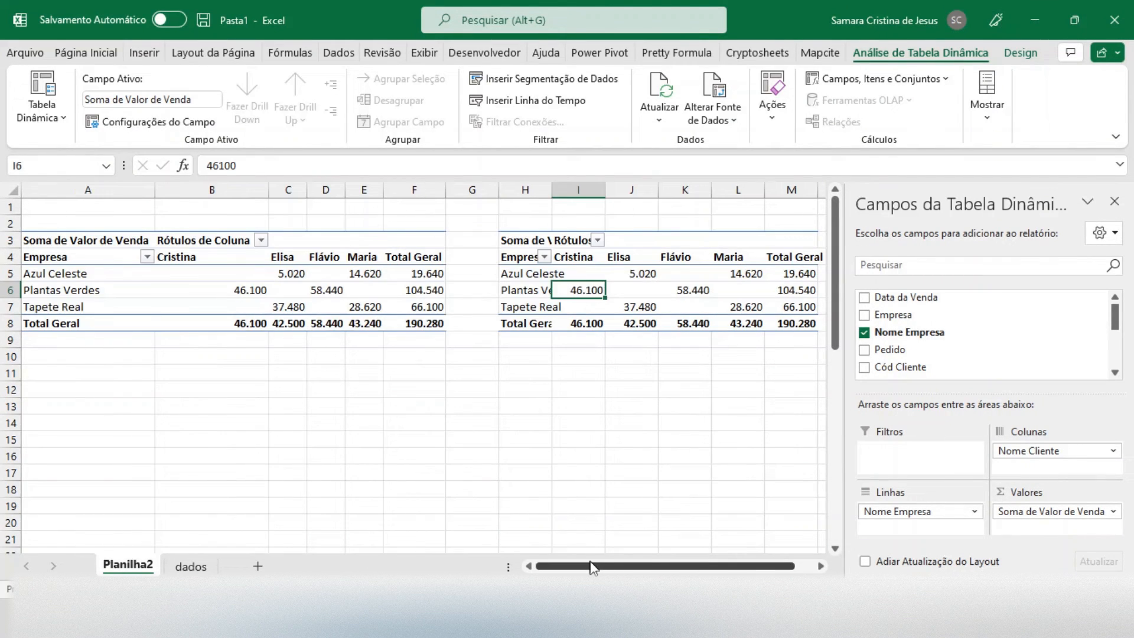
pyautogui.click(276, 309)
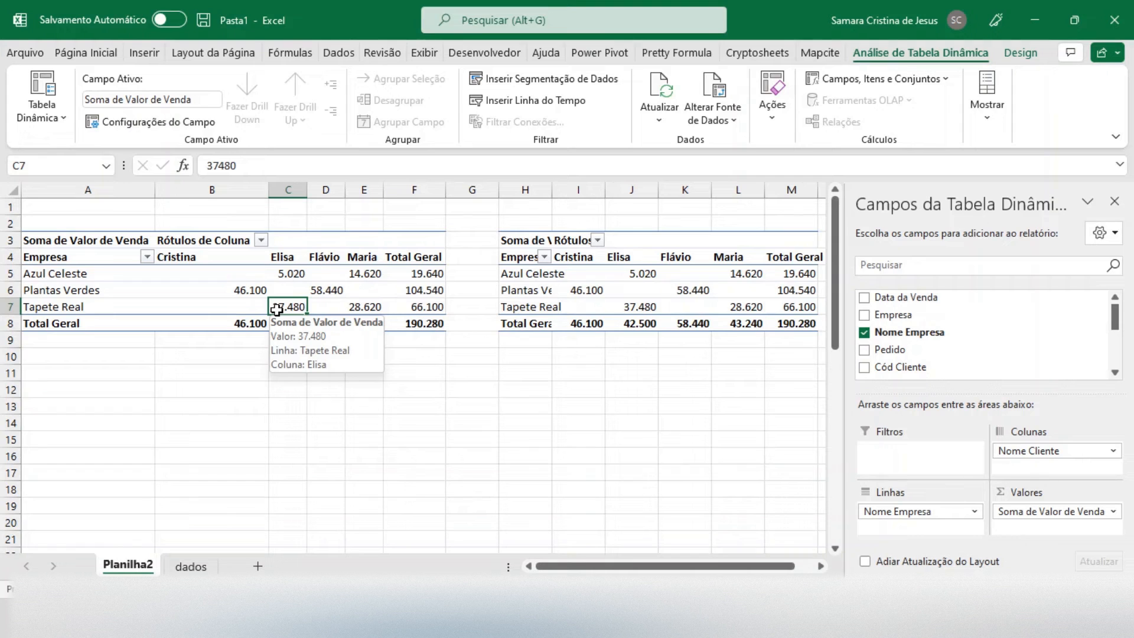
pyautogui.click(459, 261)
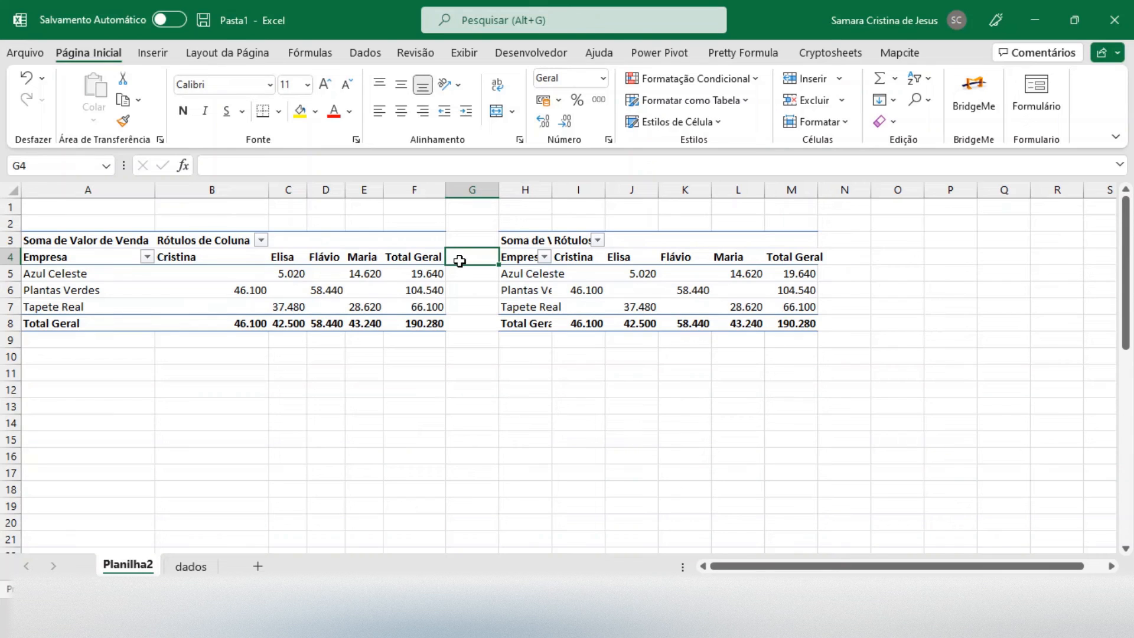
# Remove the Nome Cliente field from the Colunas area of the copied pivot table.
pyautogui.click(529, 263)
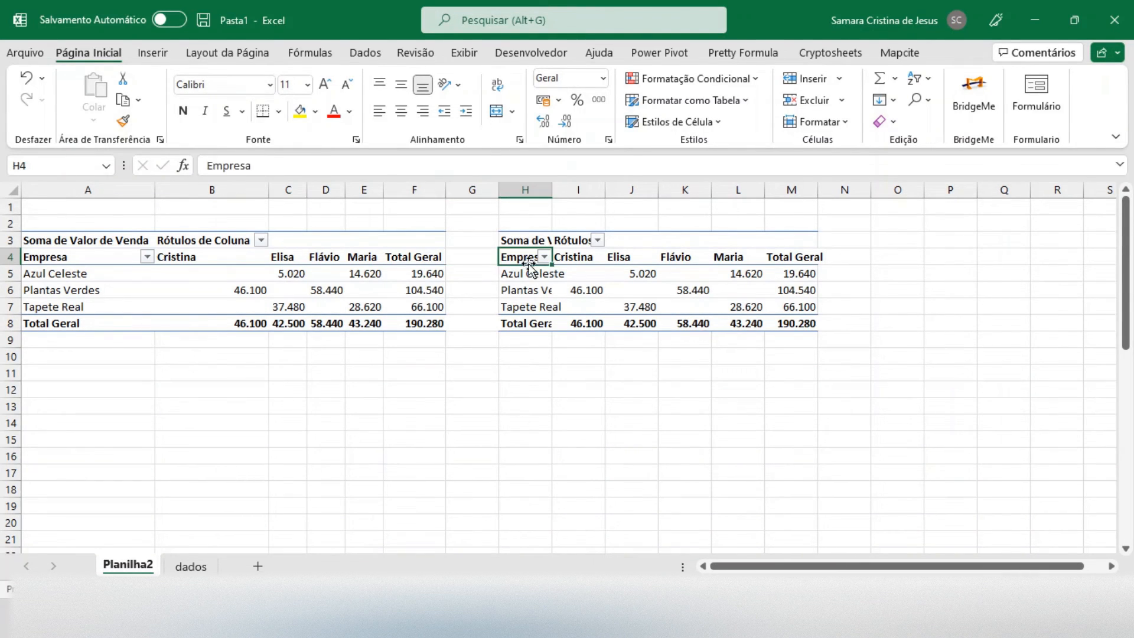
pyautogui.click(396, 251)
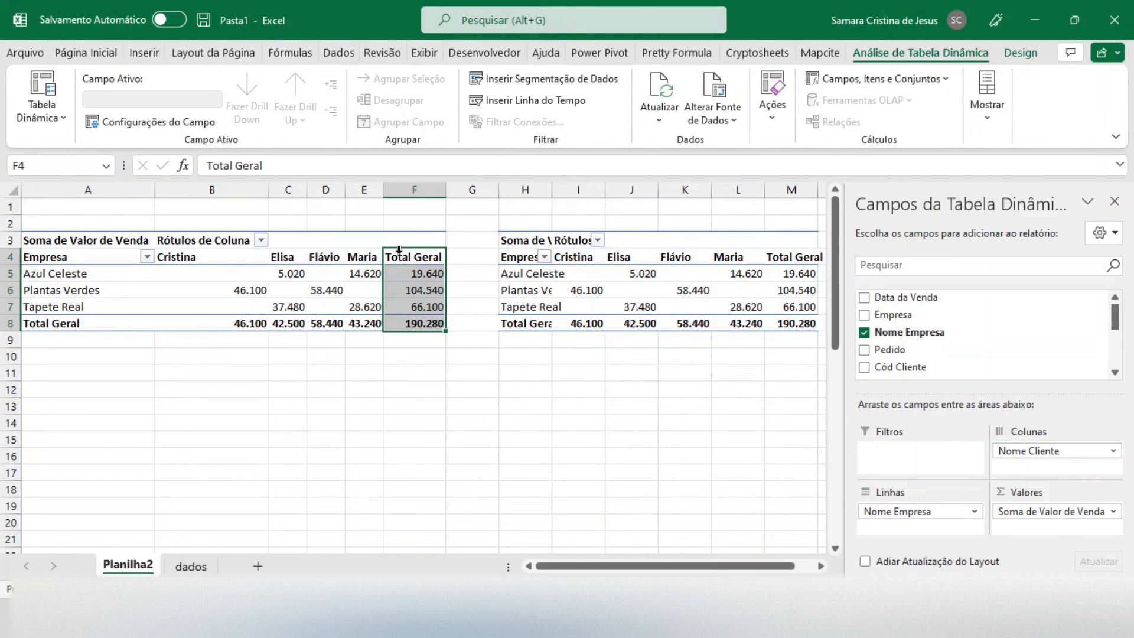
pyautogui.click(533, 263)
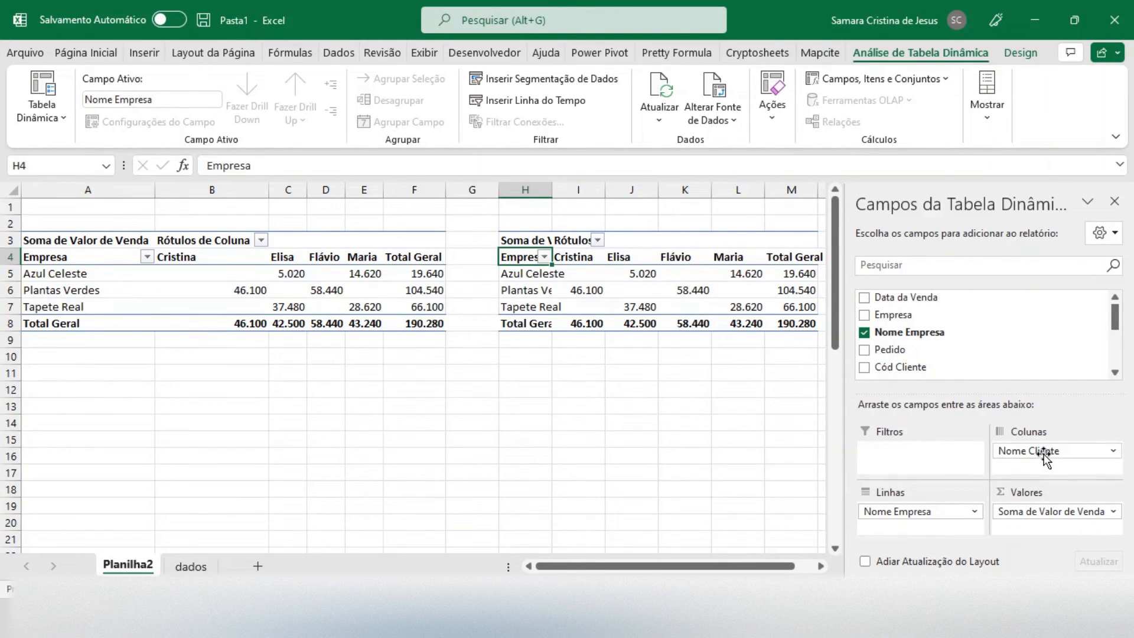
pyautogui.moveTo(1043, 451); pyautogui.dragTo(921, 360)
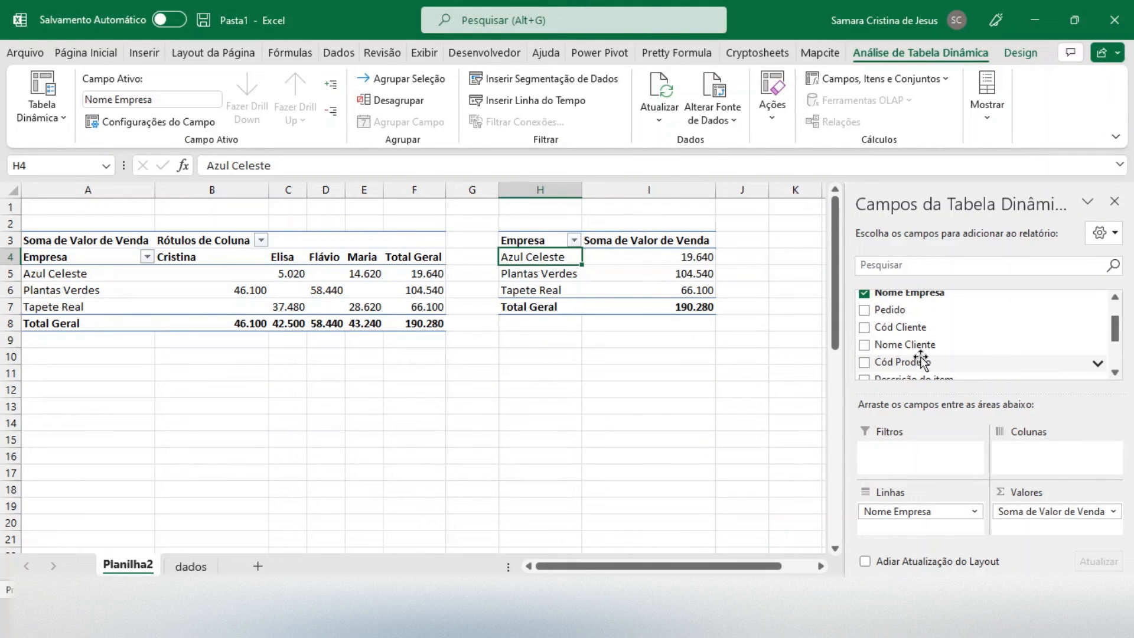
# Show the copied pivot table's Soma de Valor de Venda values as % do Total Geral.
pyautogui.click(656, 260)
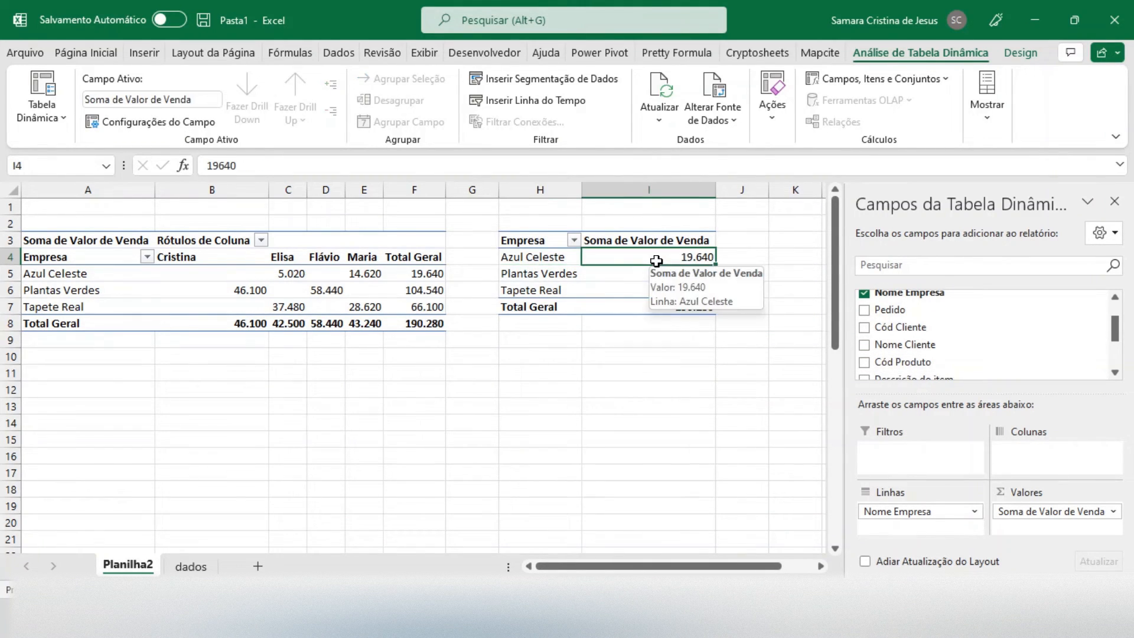
pyautogui.click(1038, 511)
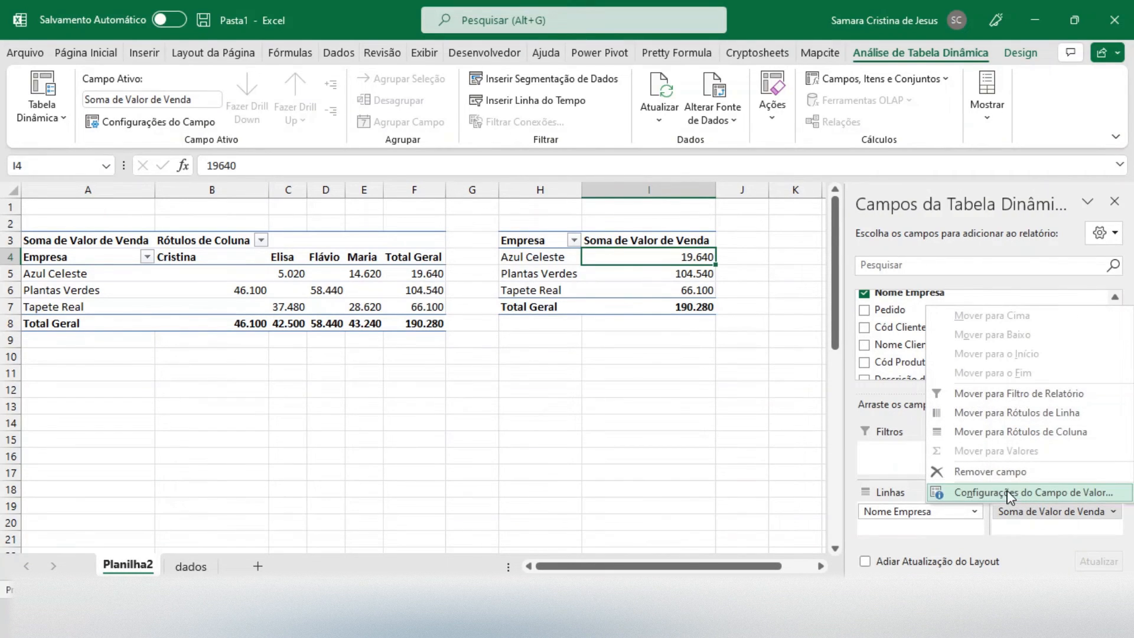
pyautogui.click(1010, 493)
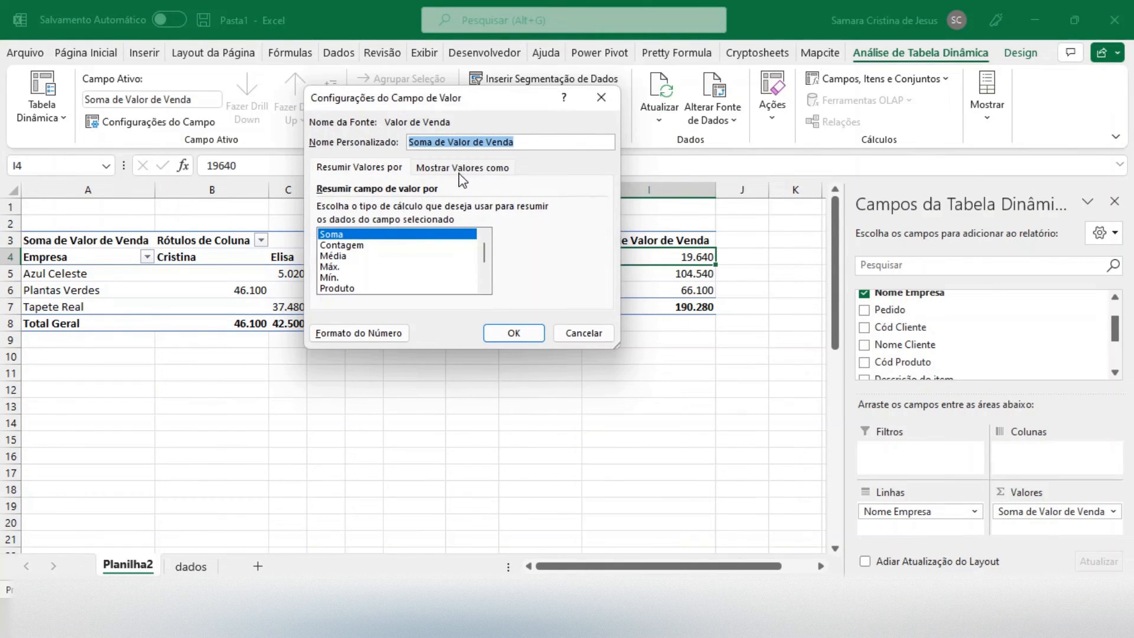
pyautogui.click(457, 169)
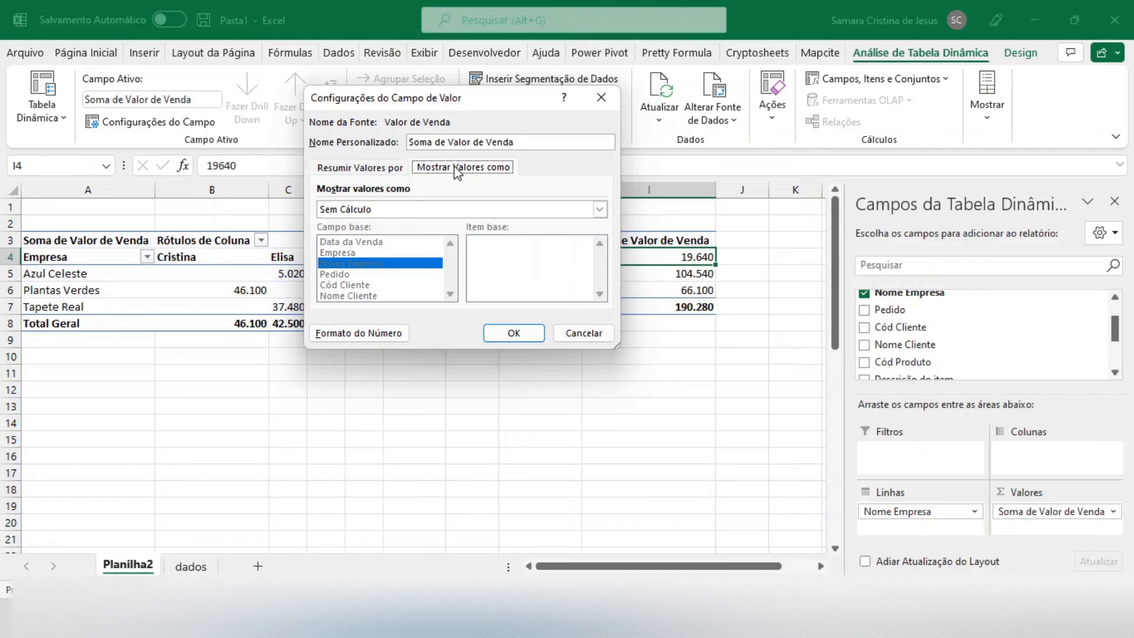
pyautogui.click(396, 210)
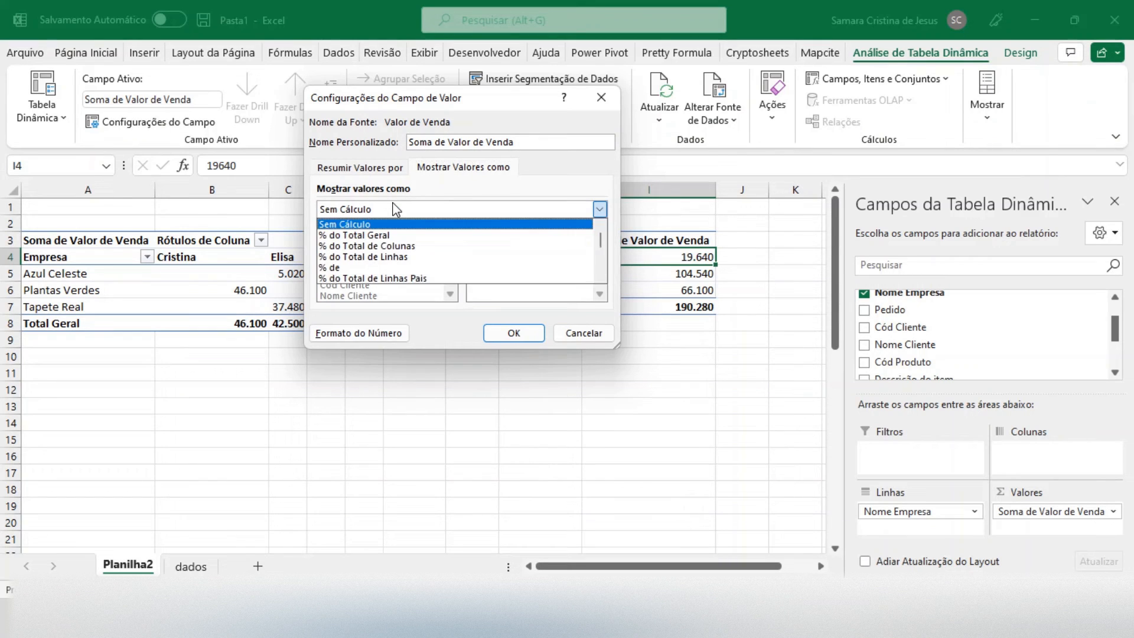
pyautogui.click(377, 236)
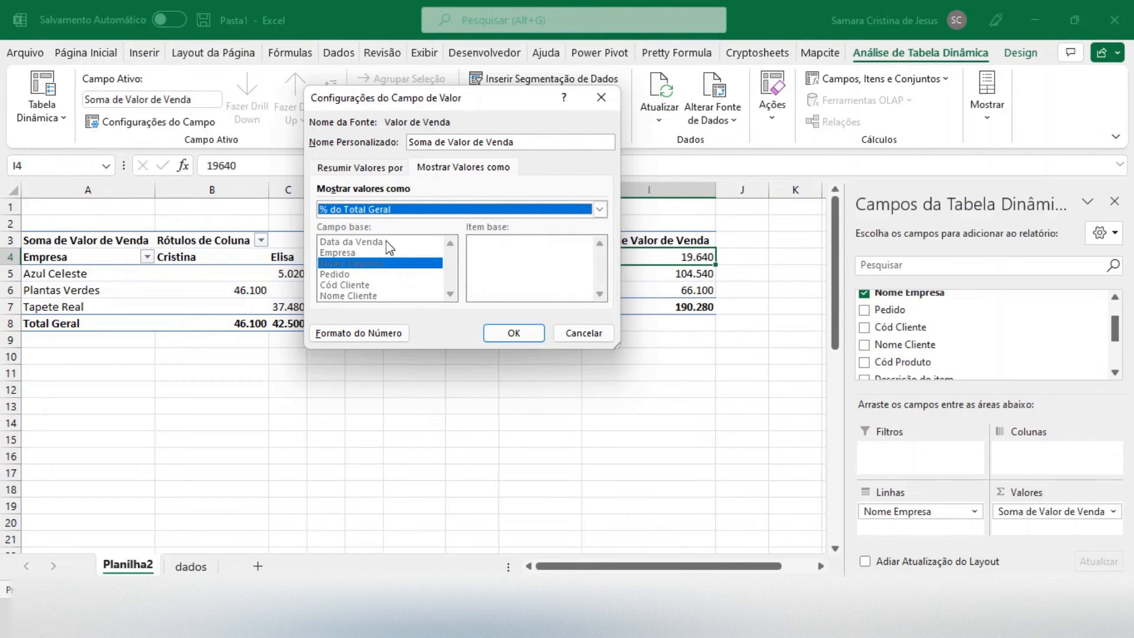
pyautogui.click(508, 333)
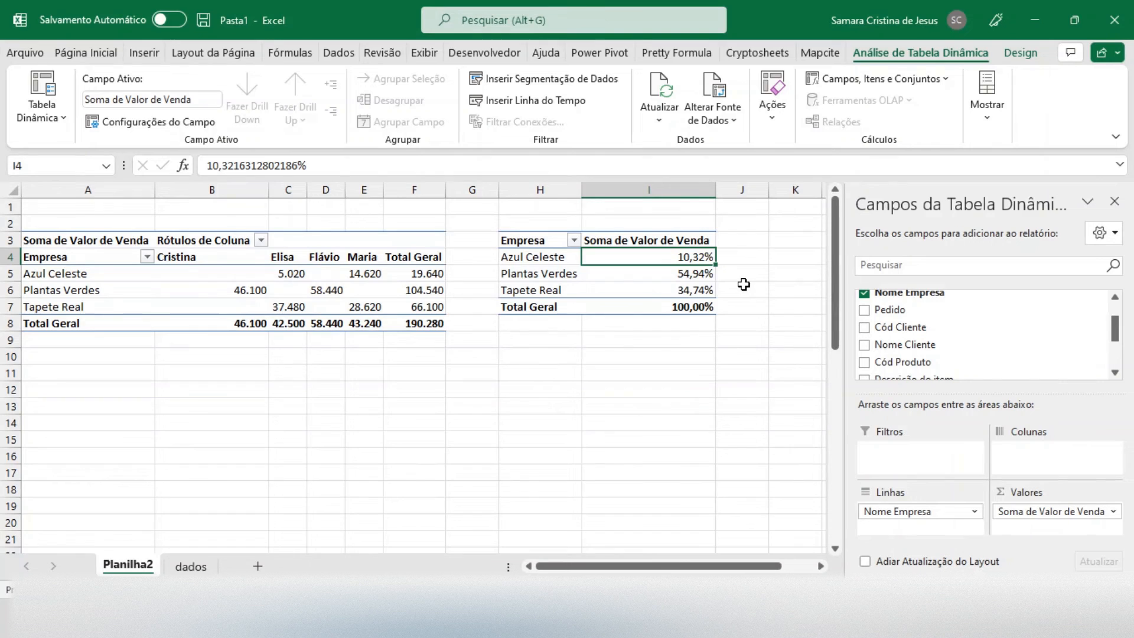
# Rename the copied pivot table's value heading in I3 as Valor de Venda, made distinct from the existing field of that name.
pyautogui.click(612, 240)
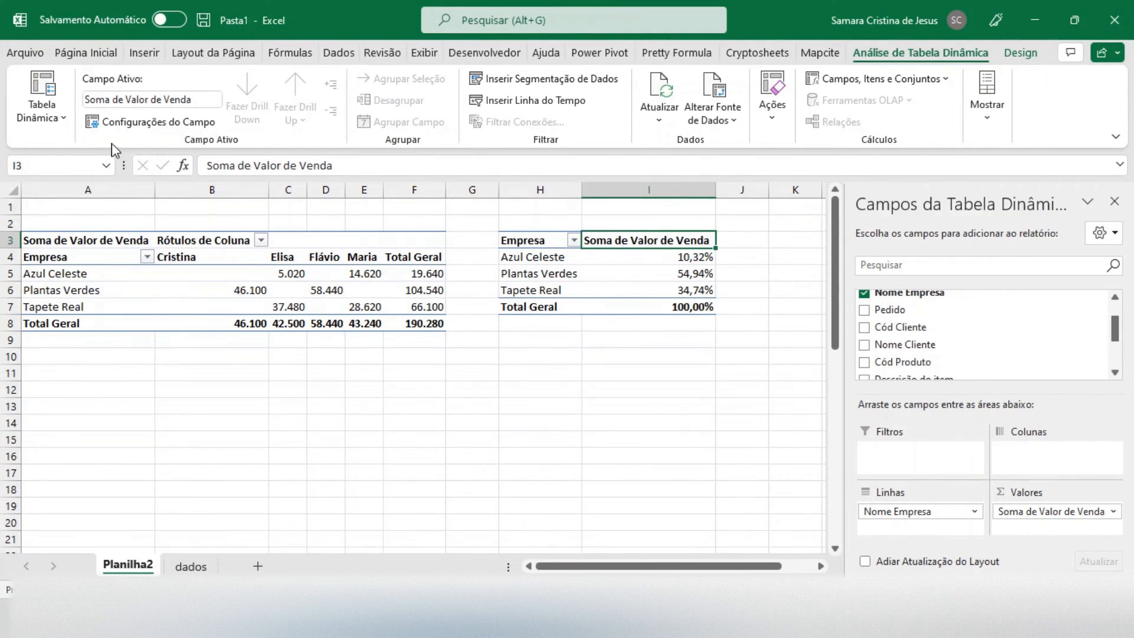
pyautogui.click(252, 166)
pyautogui.press('BackSpace')
pyautogui.press('BackSpace')
pyautogui.press('BackSpace')
pyautogui.press('BackSpace')
pyautogui.press('BackSpace')
pyautogui.press('BackSpace')
pyautogui.press('BackSpace')
pyautogui.press('BackSpace')
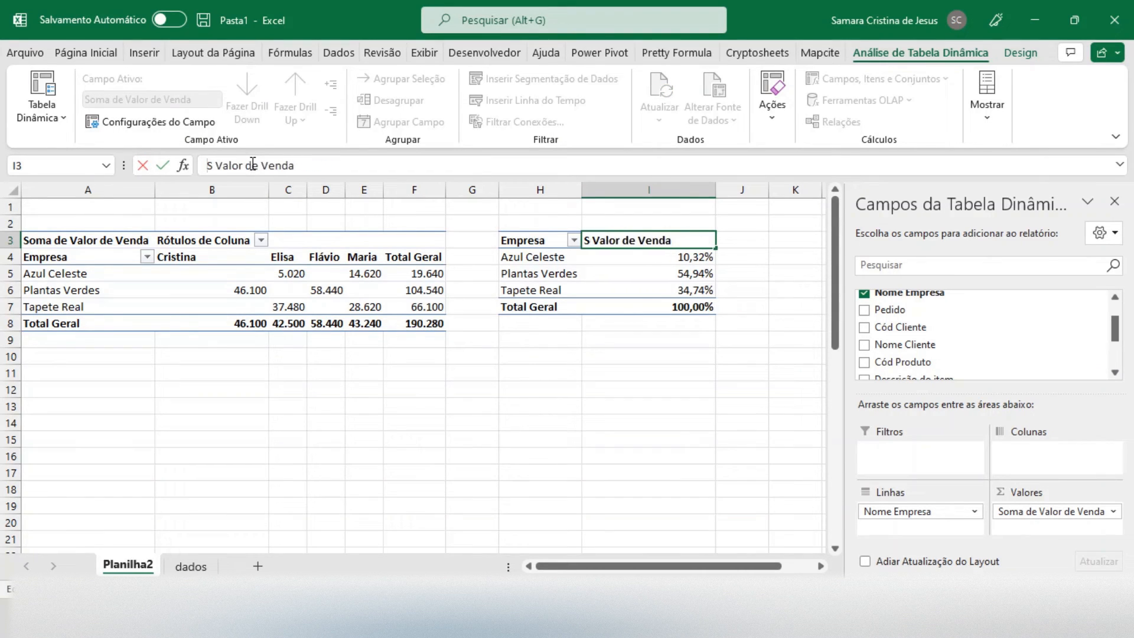
pyautogui.press('Return')
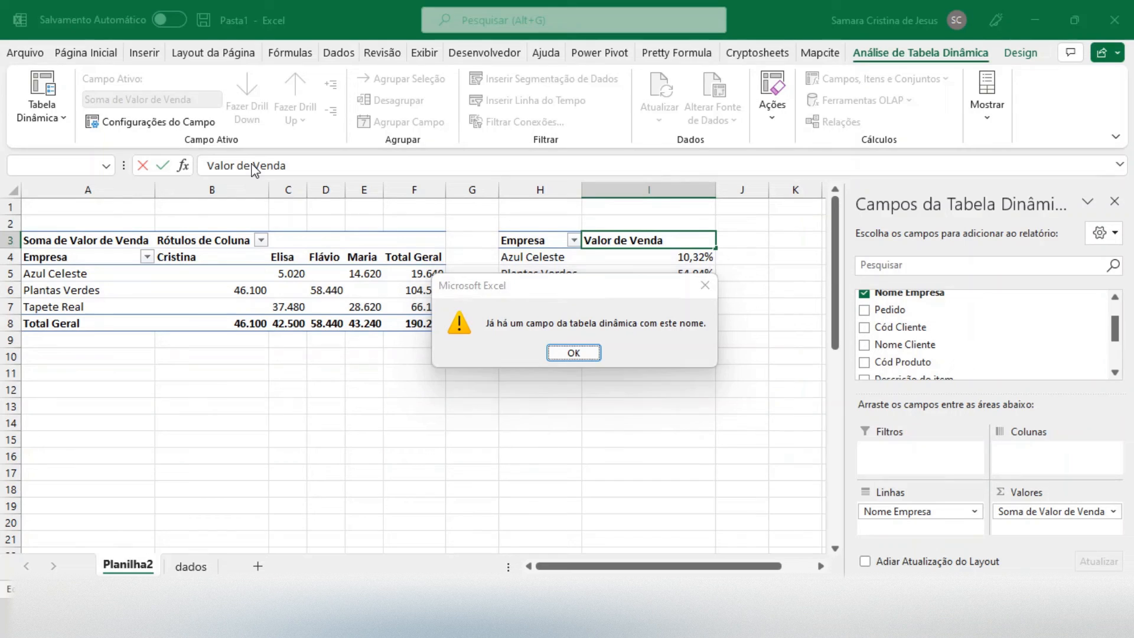
pyautogui.press('Return')
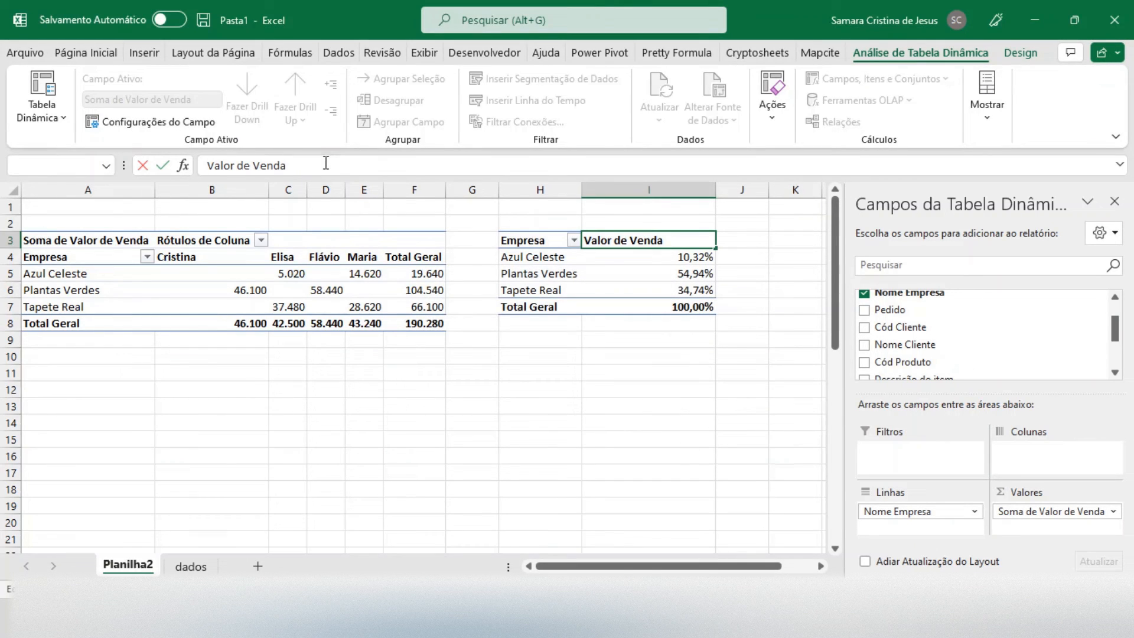
pyautogui.press('Return')
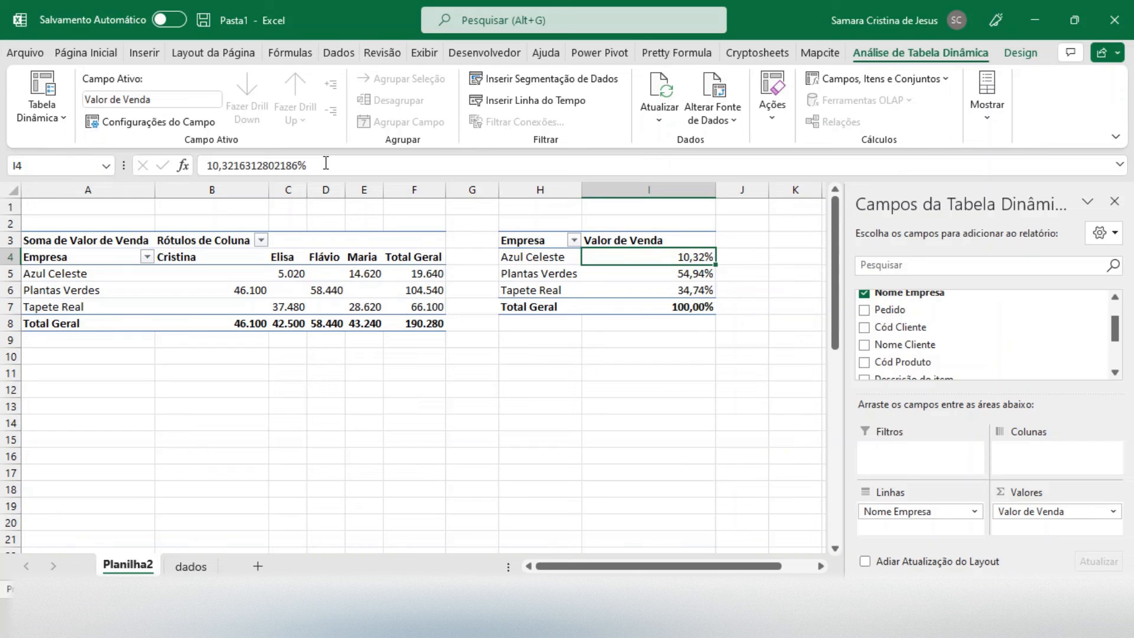
pyautogui.click(540, 368)
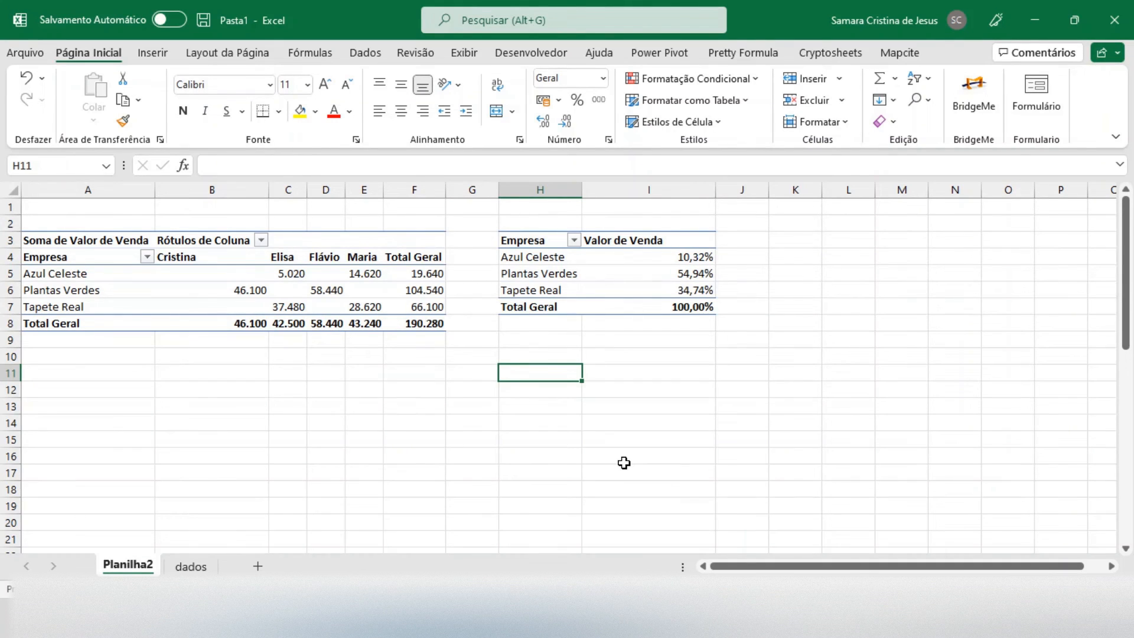
# Insert a data slicer for the Nome Cliente field, based on the copied pivot table.
pyautogui.click(624, 277)
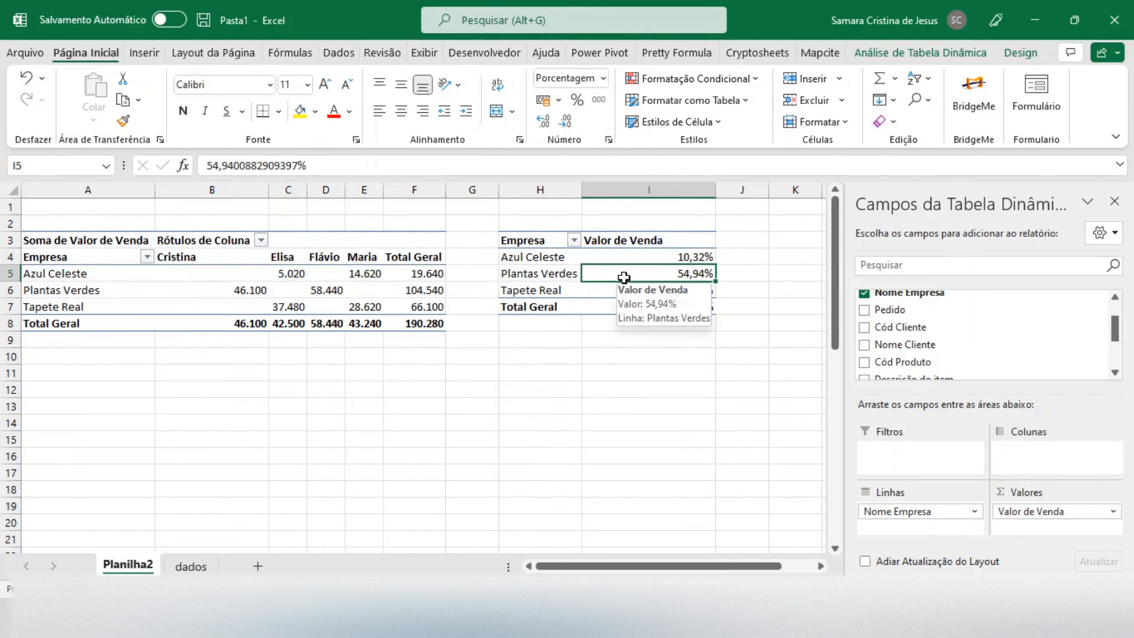
pyautogui.click(960, 54)
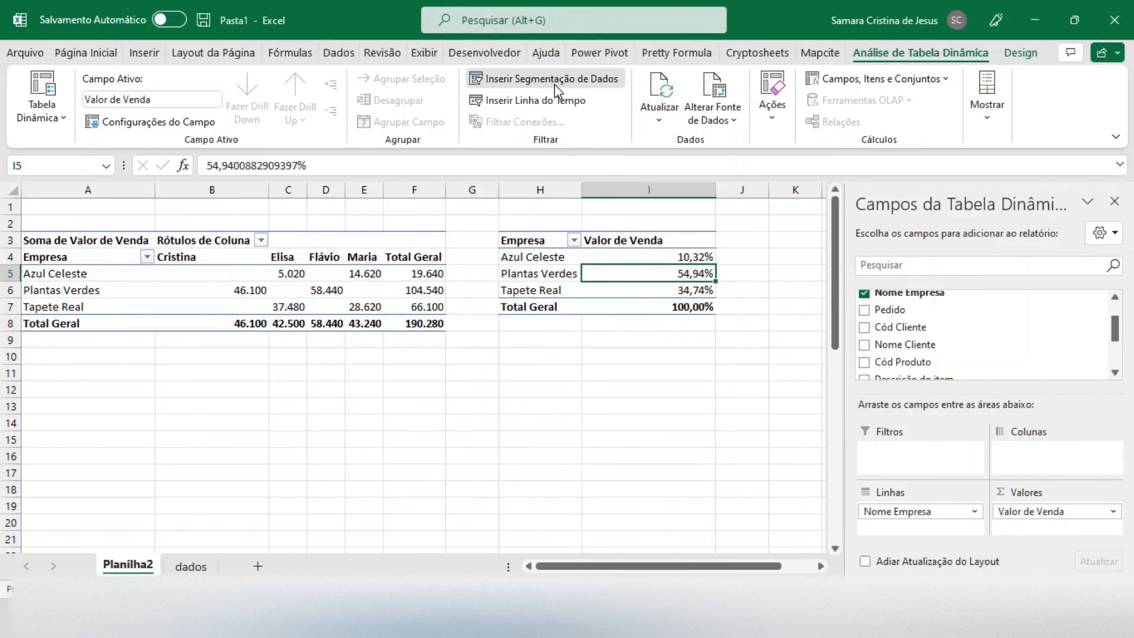
pyautogui.click(555, 88)
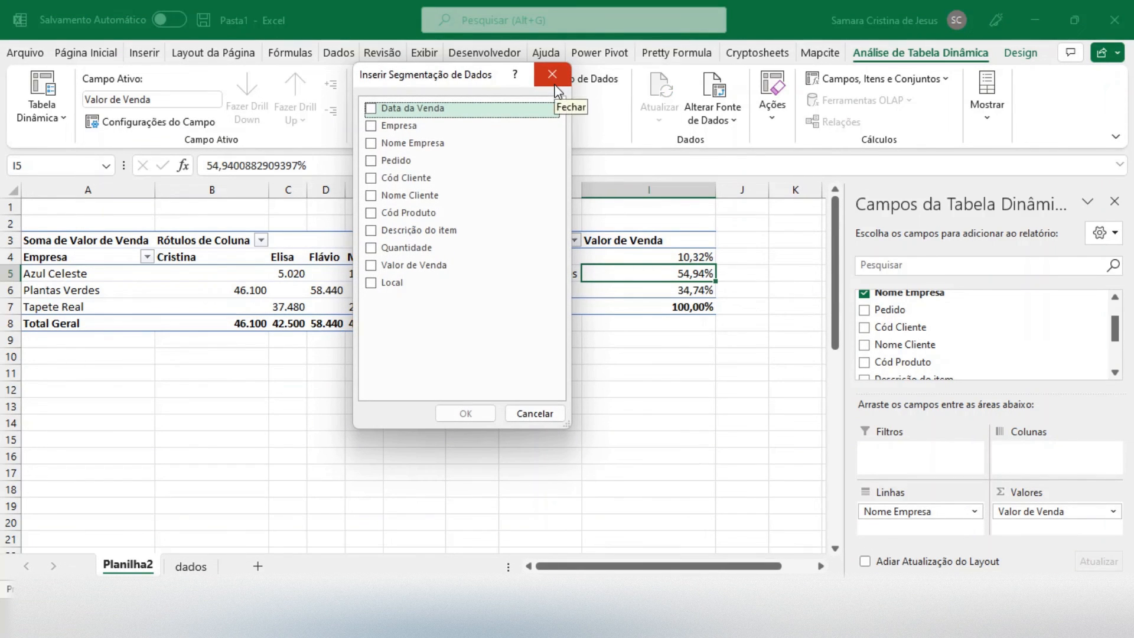
pyautogui.click(367, 201)
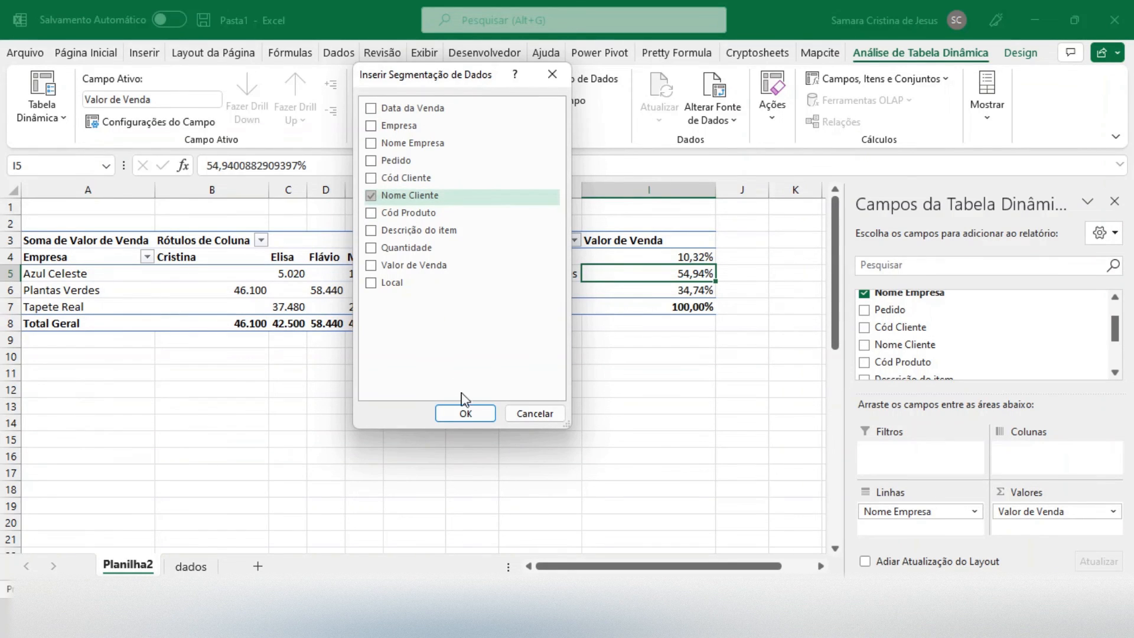
pyautogui.click(465, 412)
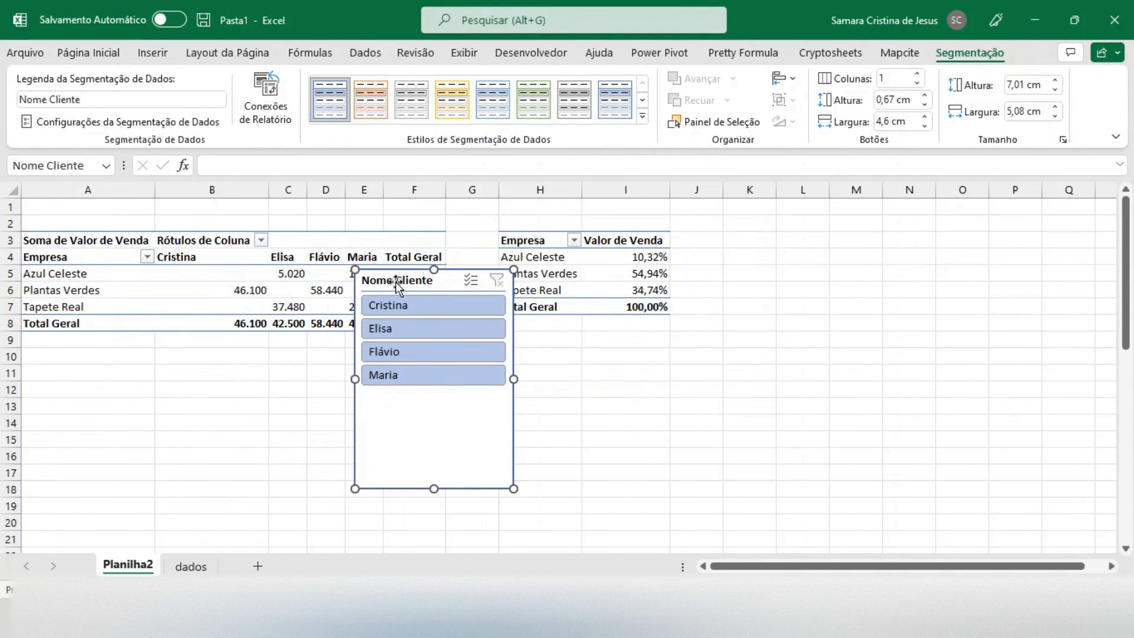
# Place the Nome Cliente slicer, shortened to about 4,34 cm high, below the copied pivot table and filter by the third customer.
pyautogui.moveTo(434, 304); pyautogui.dragTo(433, 335)
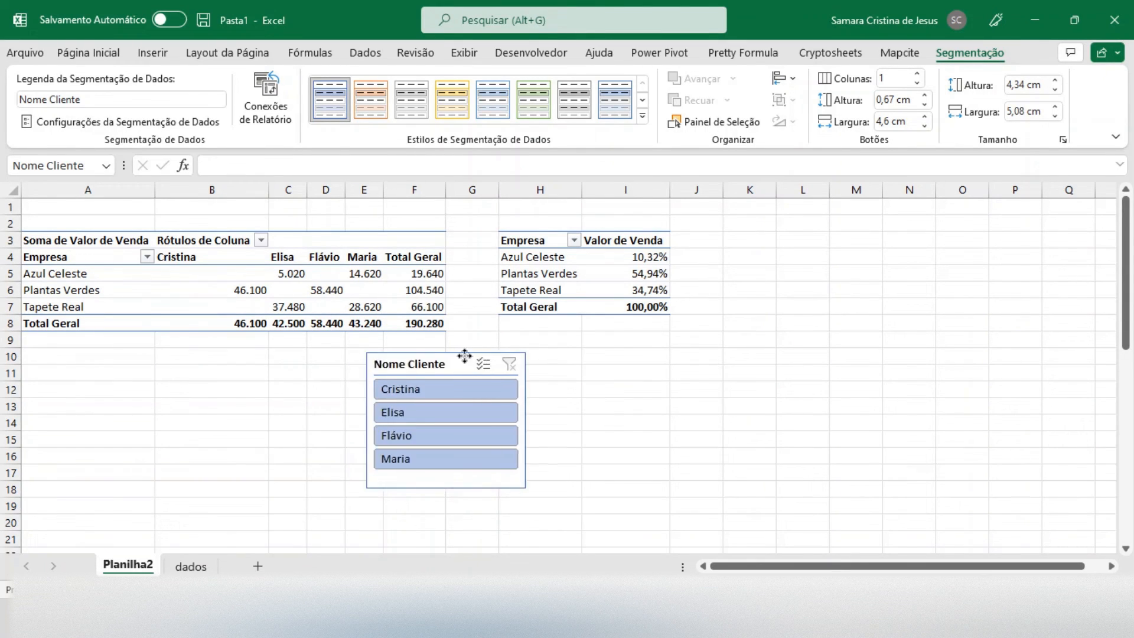
pyautogui.moveTo(465, 355); pyautogui.dragTo(635, 353)
pyautogui.click(587, 410)
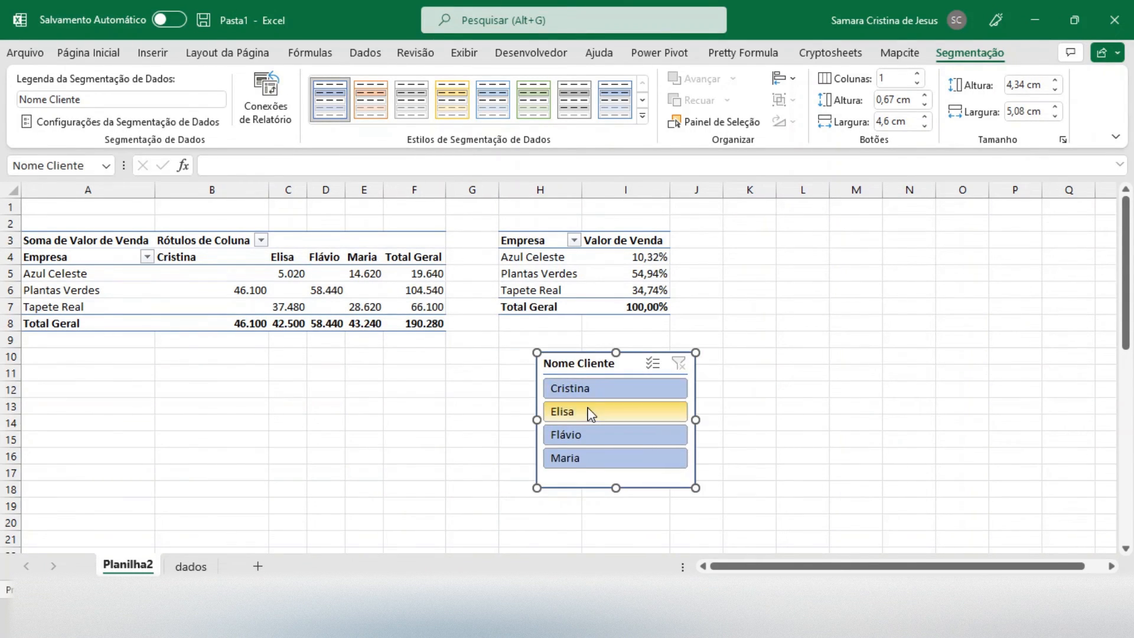
pyautogui.click(601, 440)
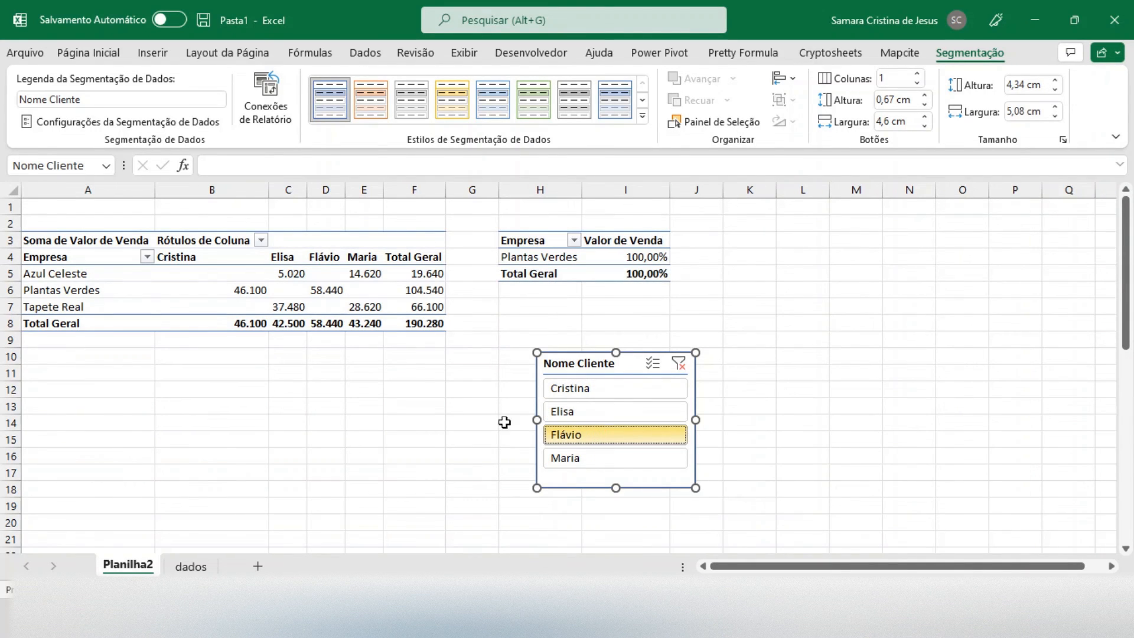
# Connect the Nome Cliente slicer to the Primeira pivot table as well, through its report connections.
pyautogui.click(254, 292)
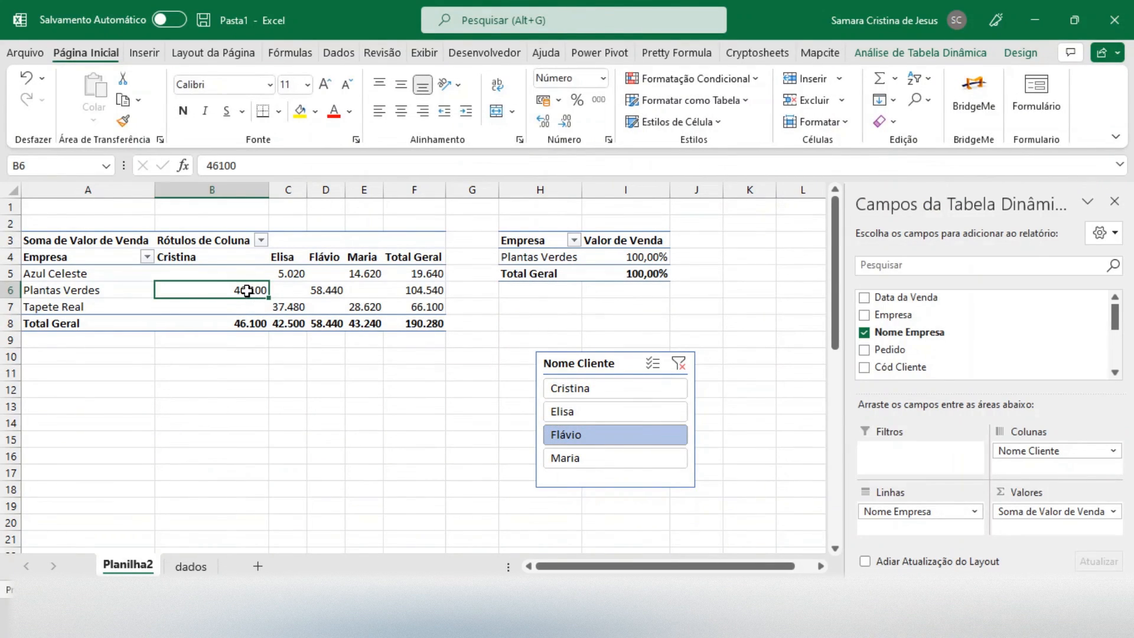
pyautogui.rightClick(247, 291)
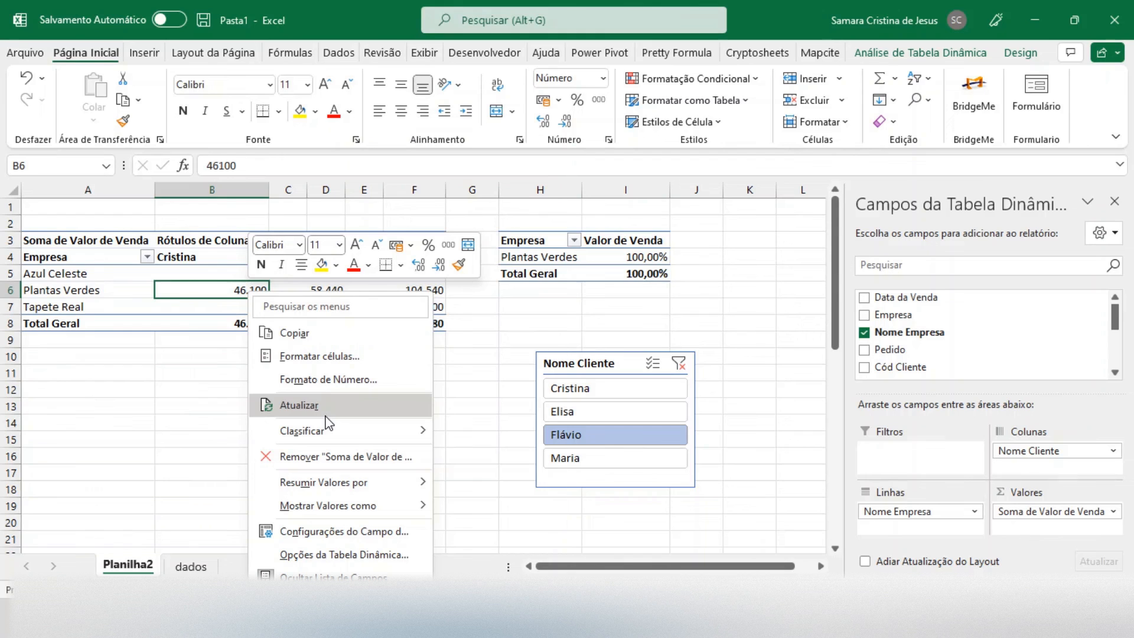
pyautogui.click(584, 364)
pyautogui.click(584, 365)
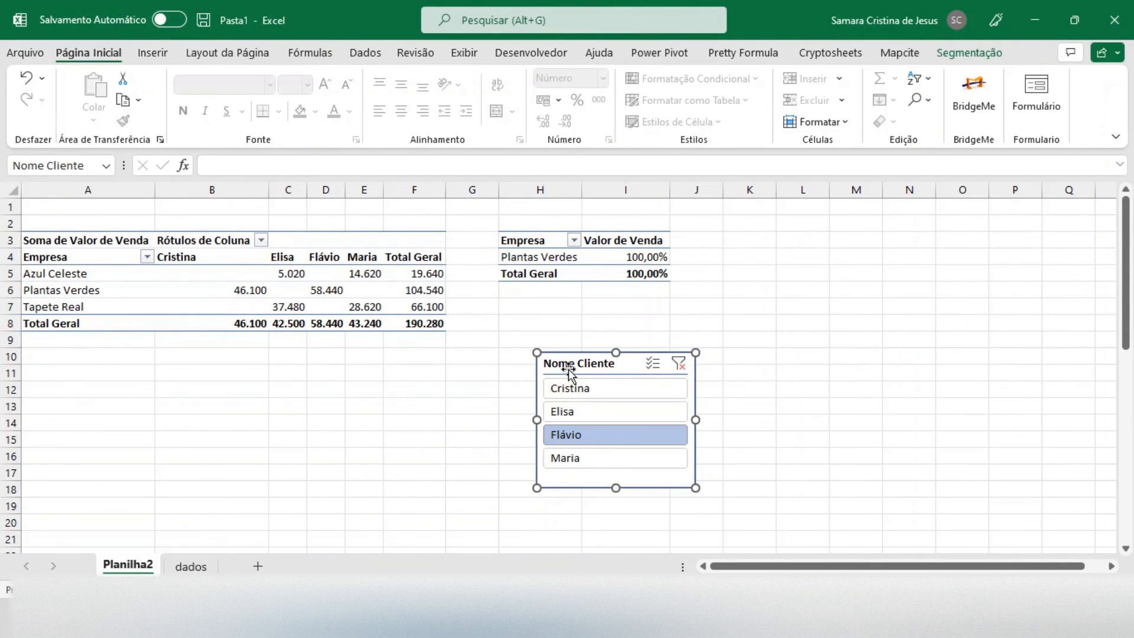
pyautogui.rightClick(567, 369)
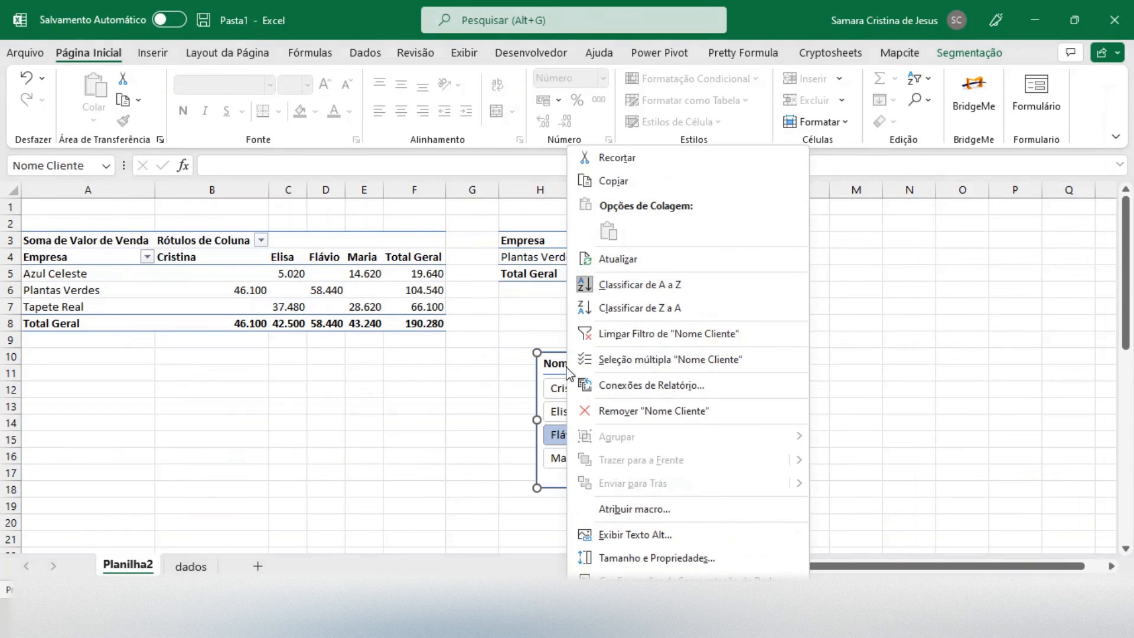
pyautogui.click(601, 383)
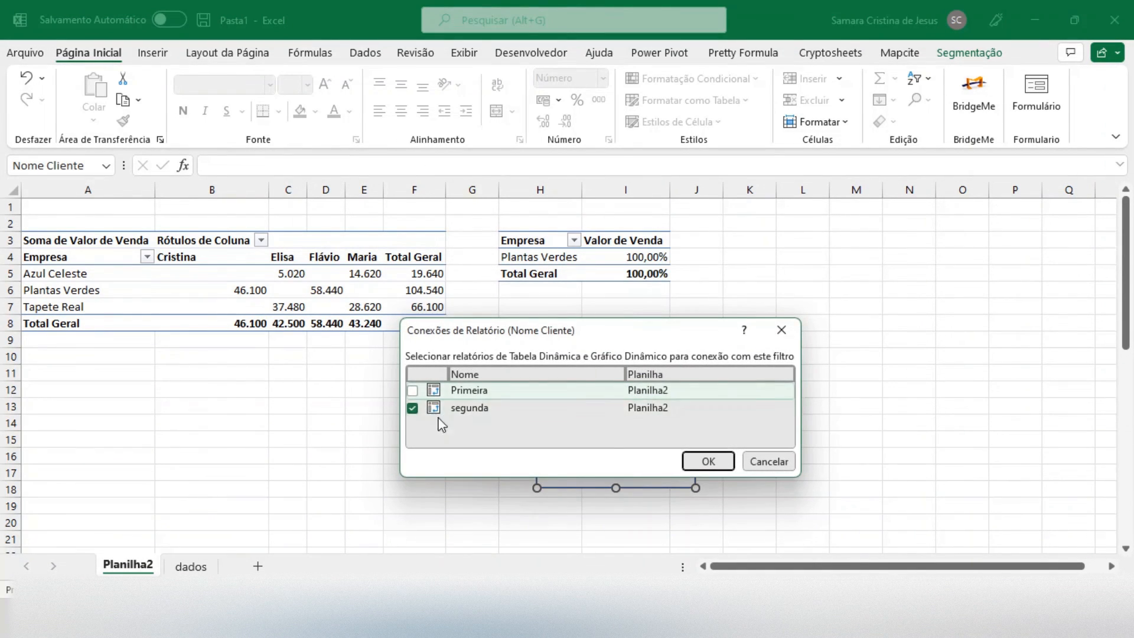
pyautogui.click(412, 391)
pyautogui.click(710, 462)
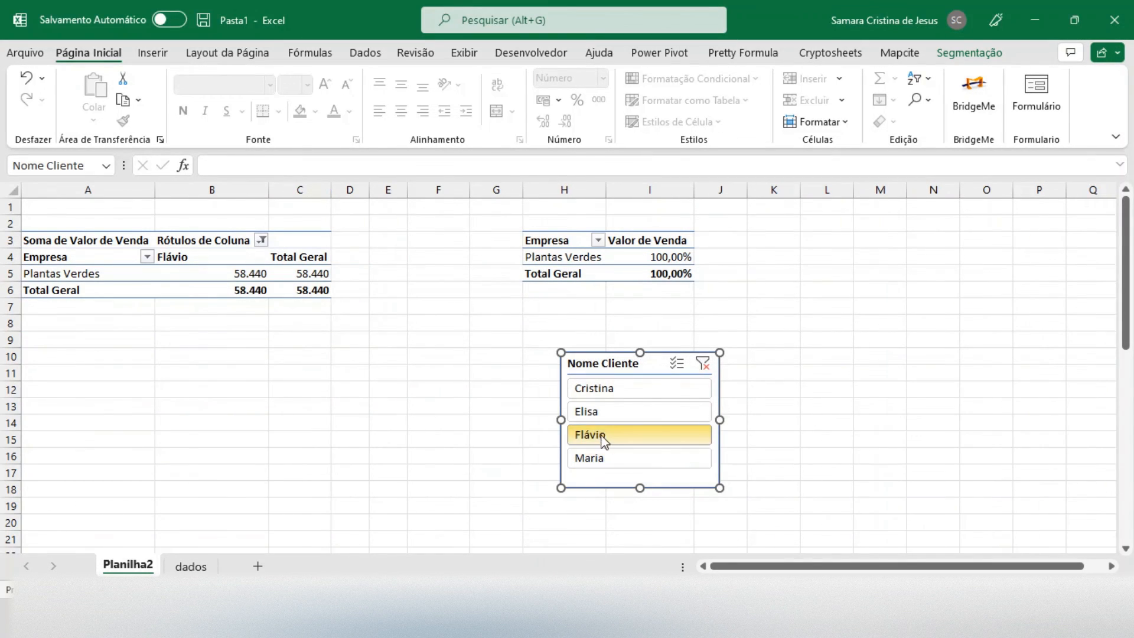
# Filter both pivot tables with the Nome Cliente slicer by the second, first and fourth customers in turn.
pyautogui.click(592, 416)
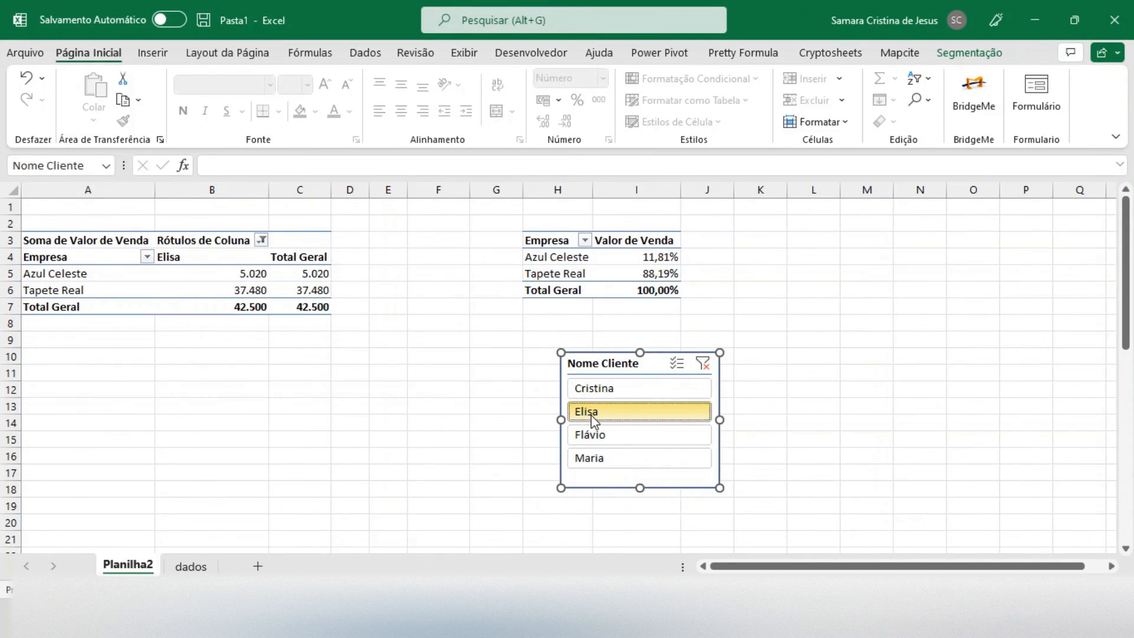
pyautogui.click(614, 393)
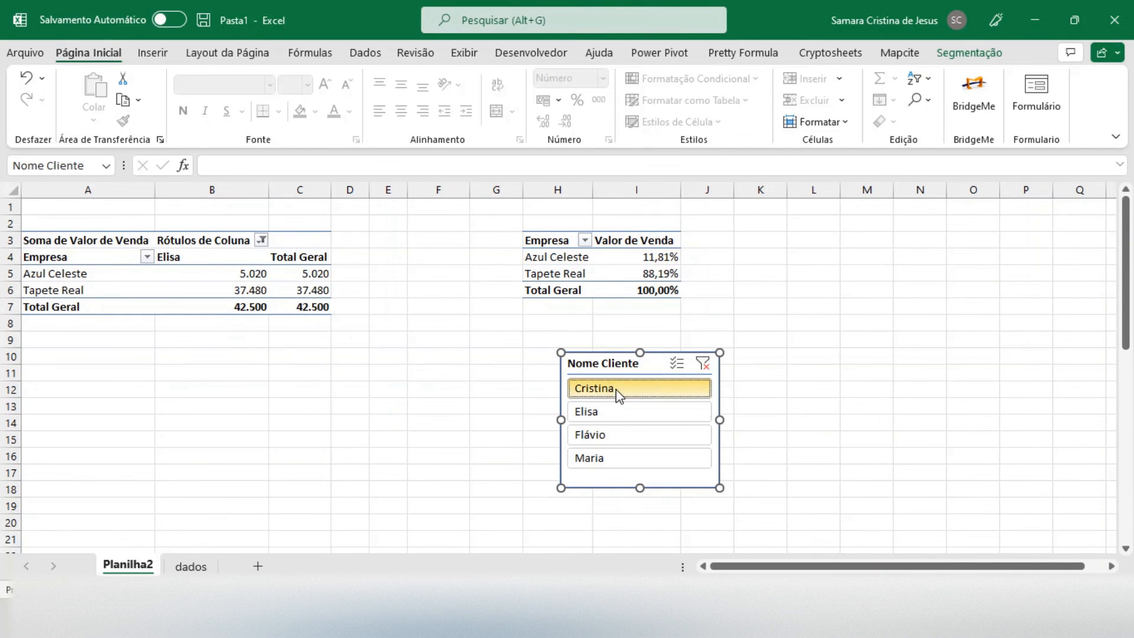
pyautogui.click(609, 461)
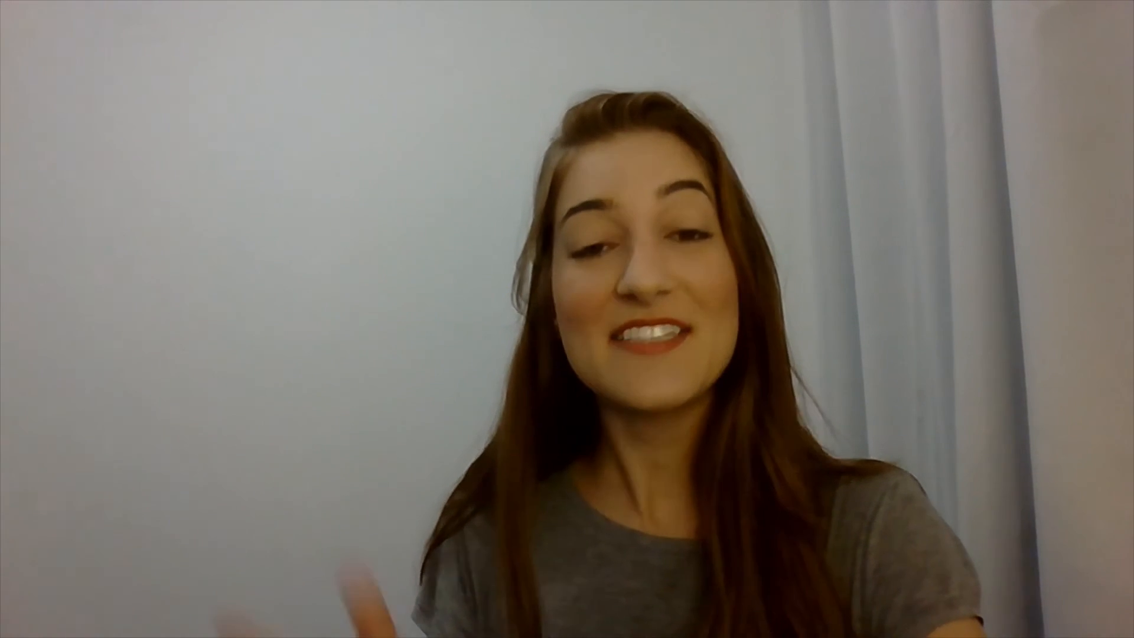